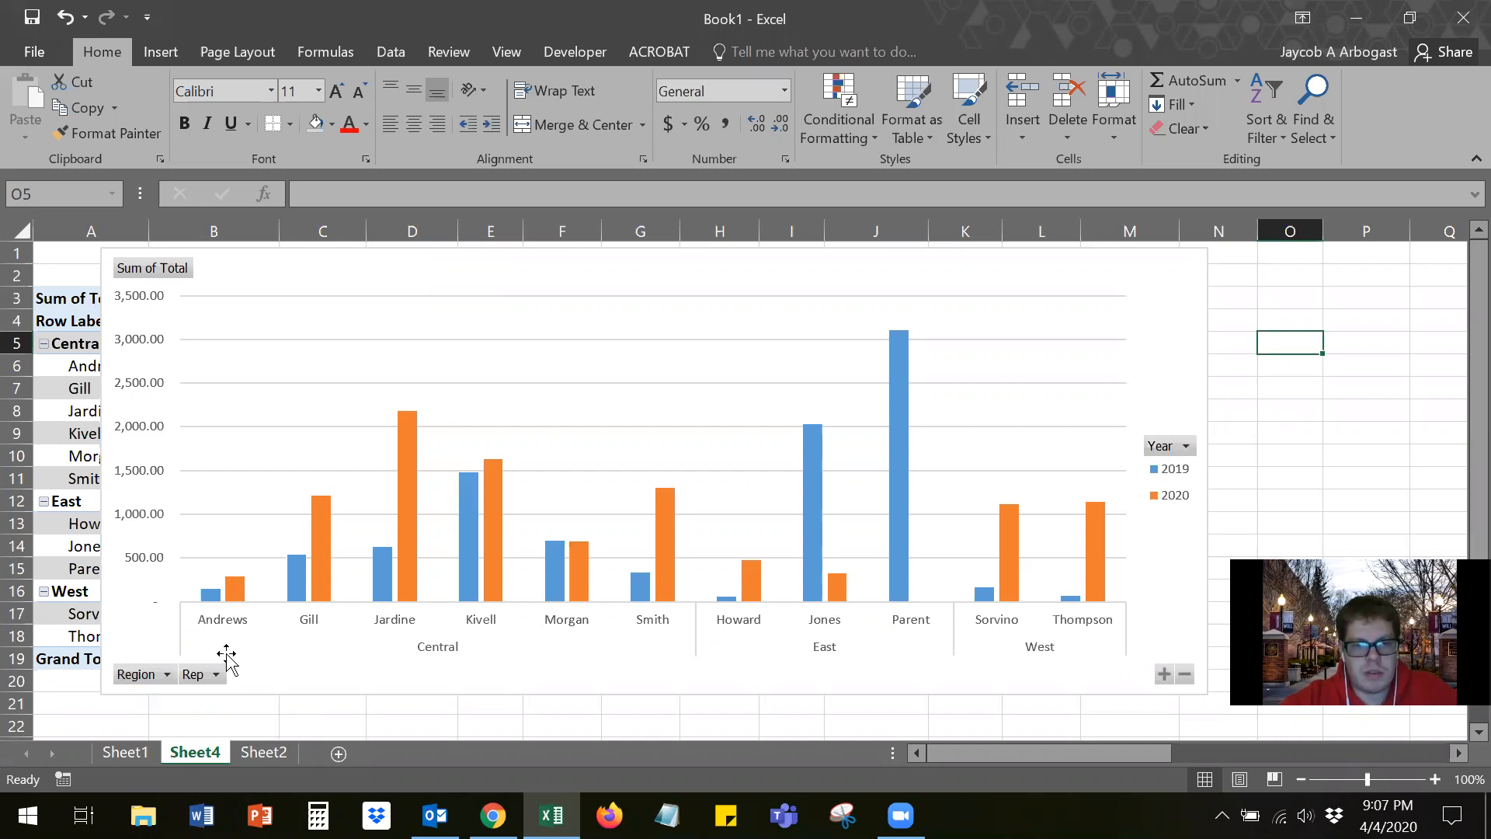
Step: Open the Sheet2 worksheet that holds the order table
left_click(263, 752)
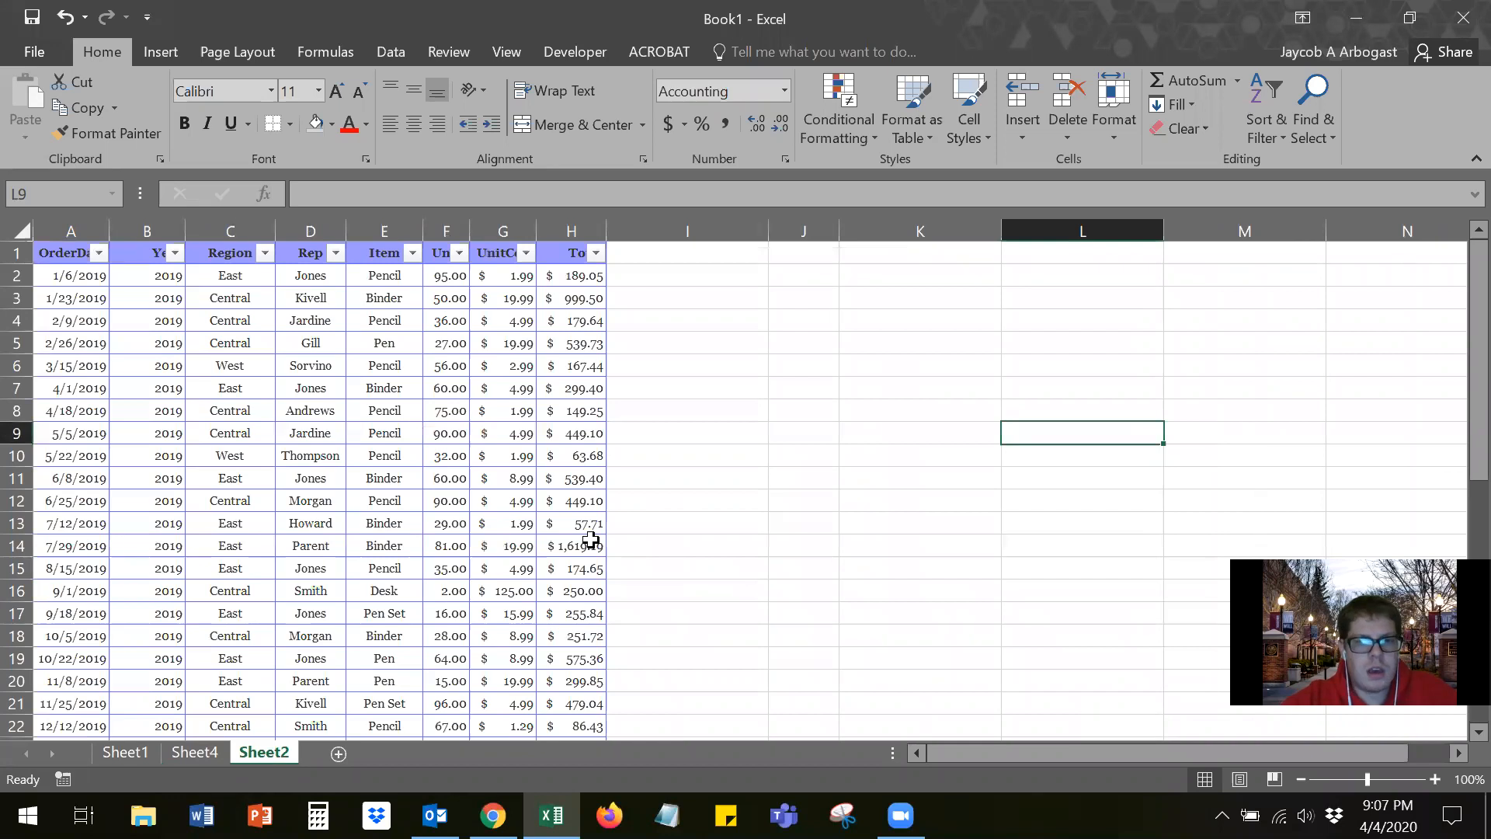
left_click(808, 457)
left_click_drag(845, 249, 1164, 579)
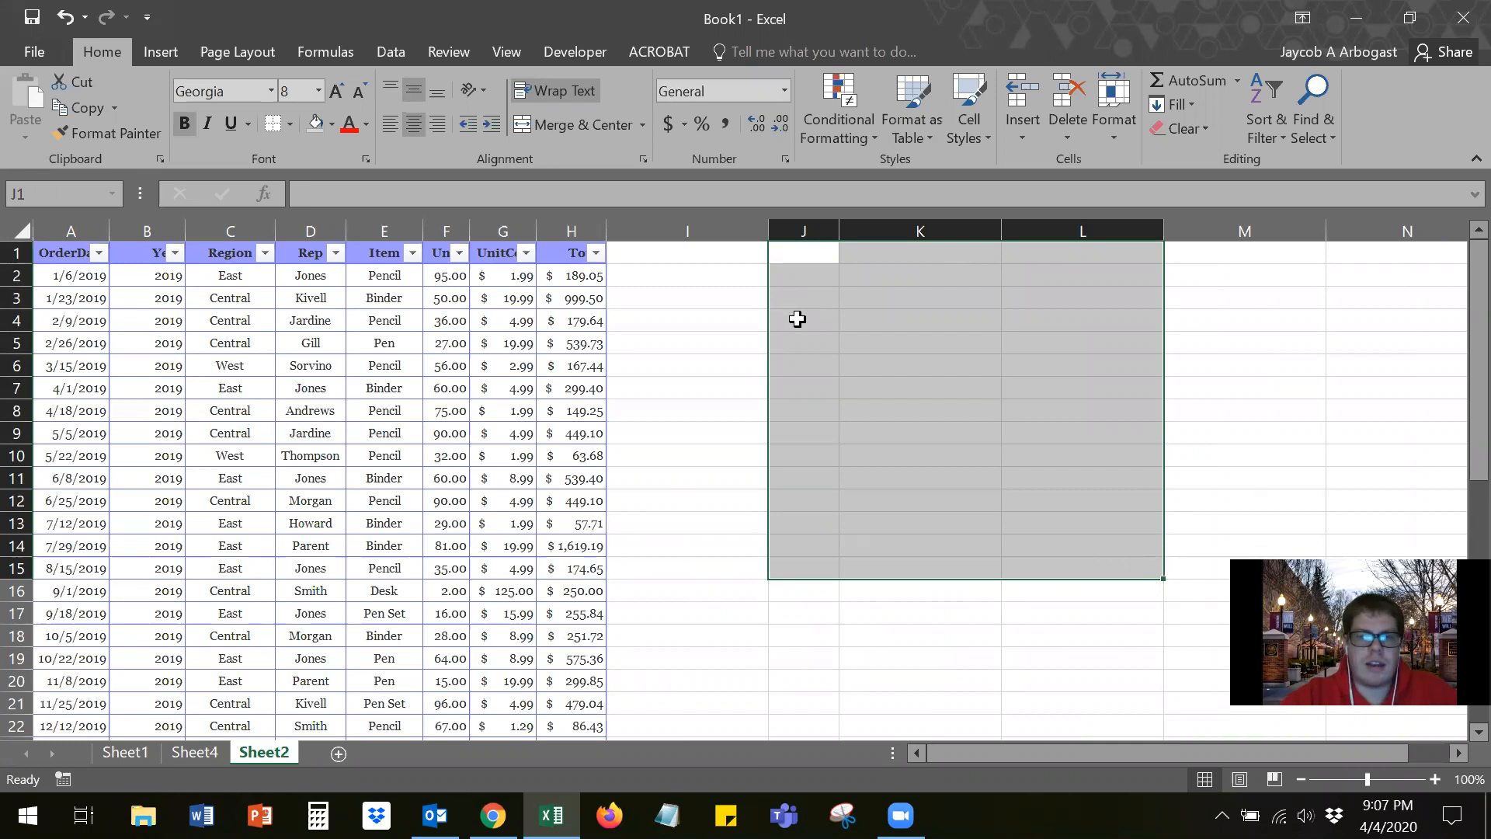
left_click(330, 126)
left_click(364, 323)
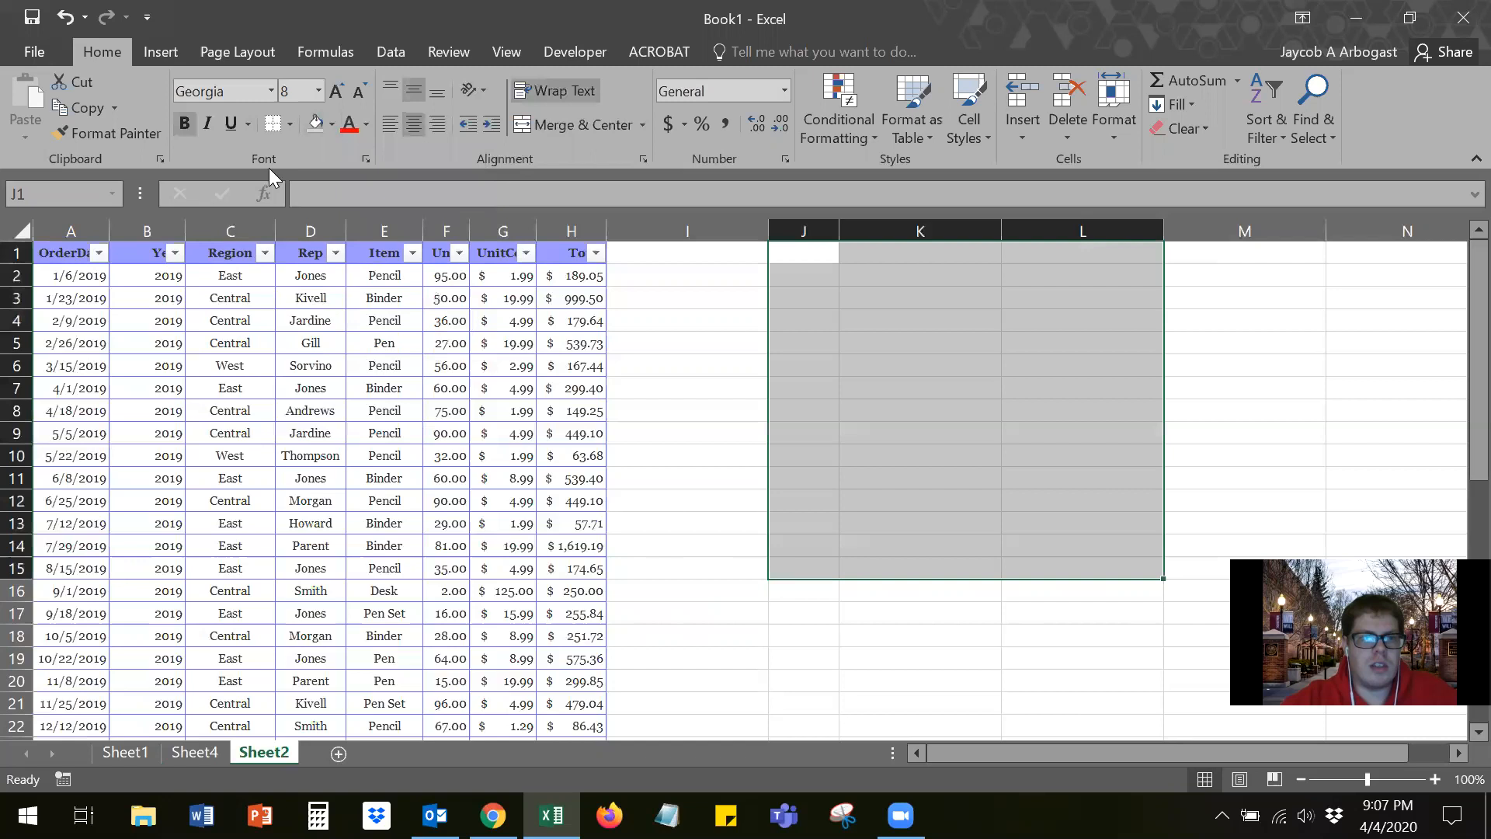
left_click(290, 125)
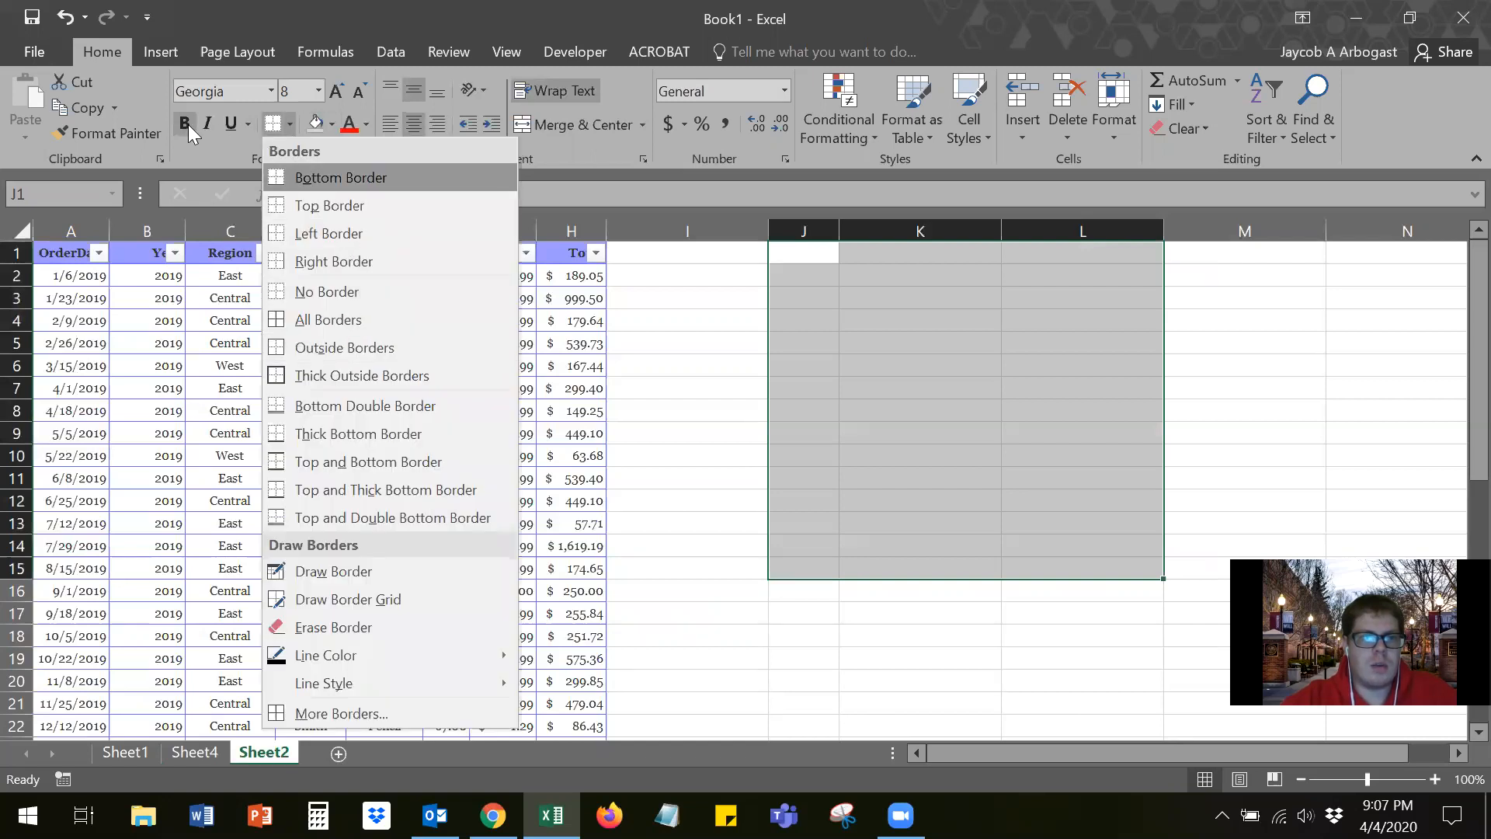
left_click(213, 156)
left_click(815, 342)
left_click_drag(852, 276, 982, 358)
left_click(936, 389)
left_click(167, 289)
left_click_drag(167, 289, 460, 592)
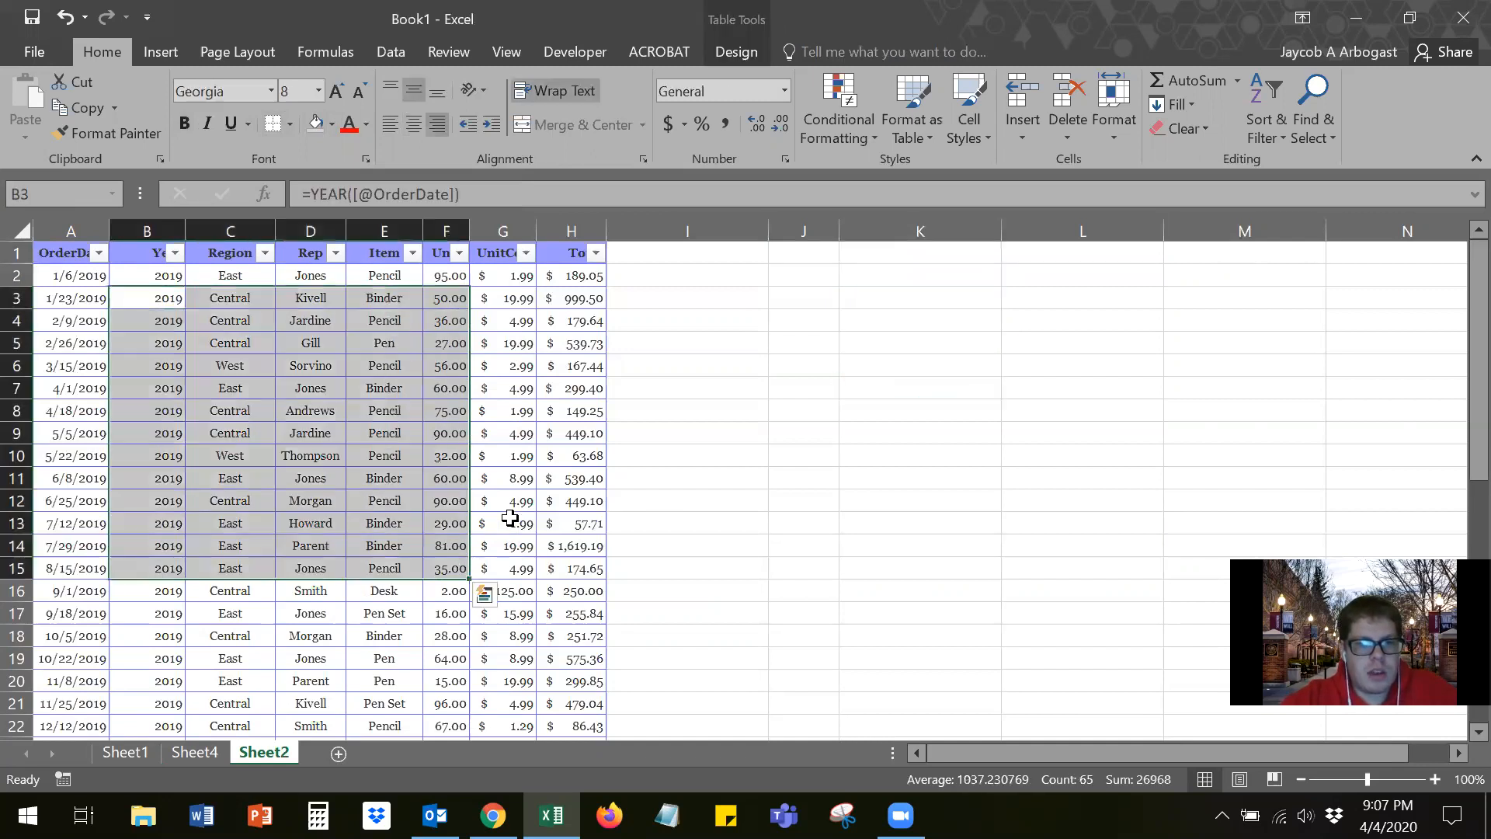
left_click(510, 522)
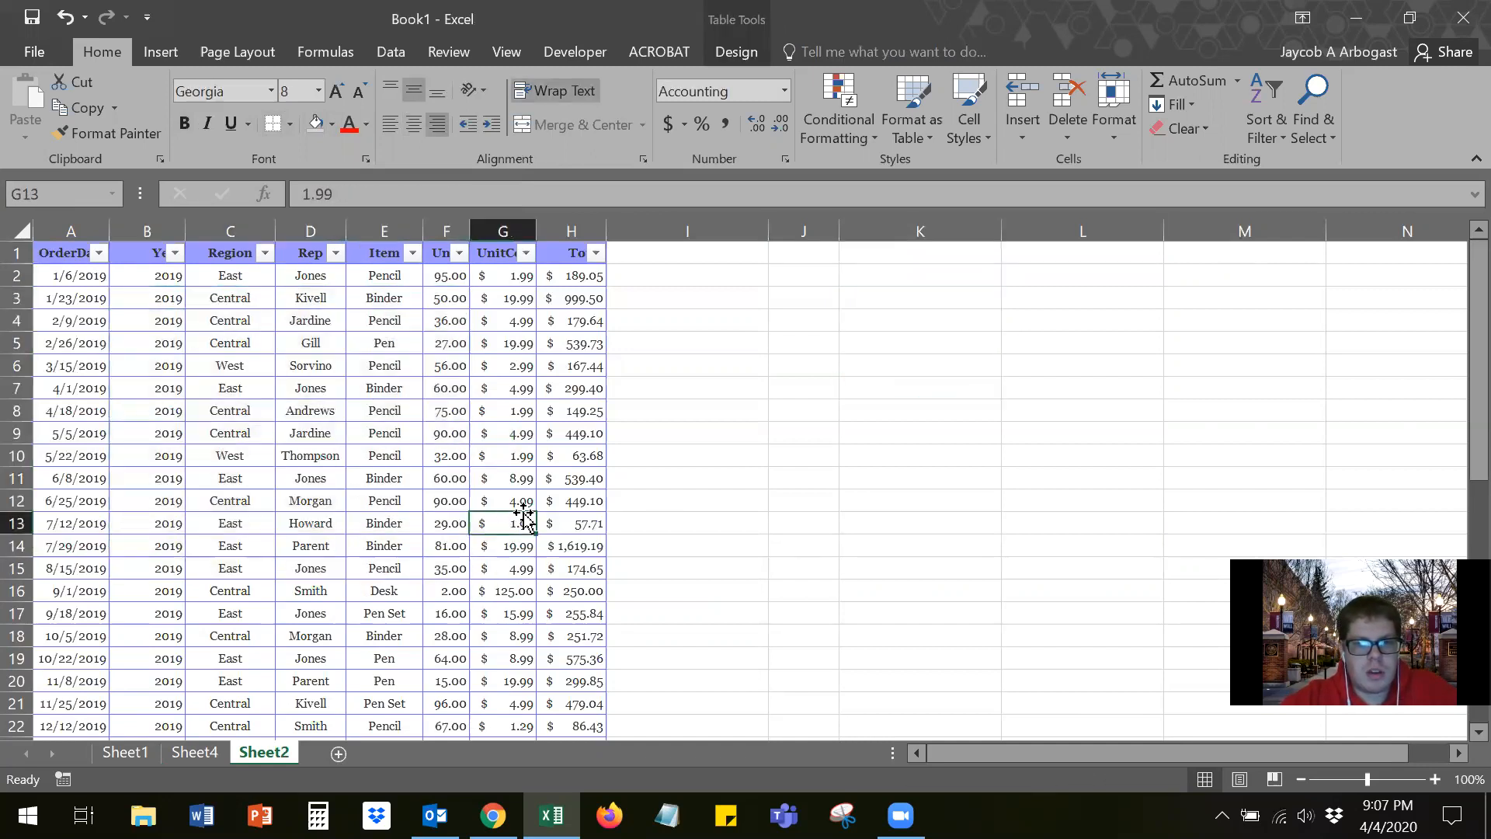
Step: Enter the labels Name, Date and Item down column K, in cells K4 to K6
left_click(881, 323)
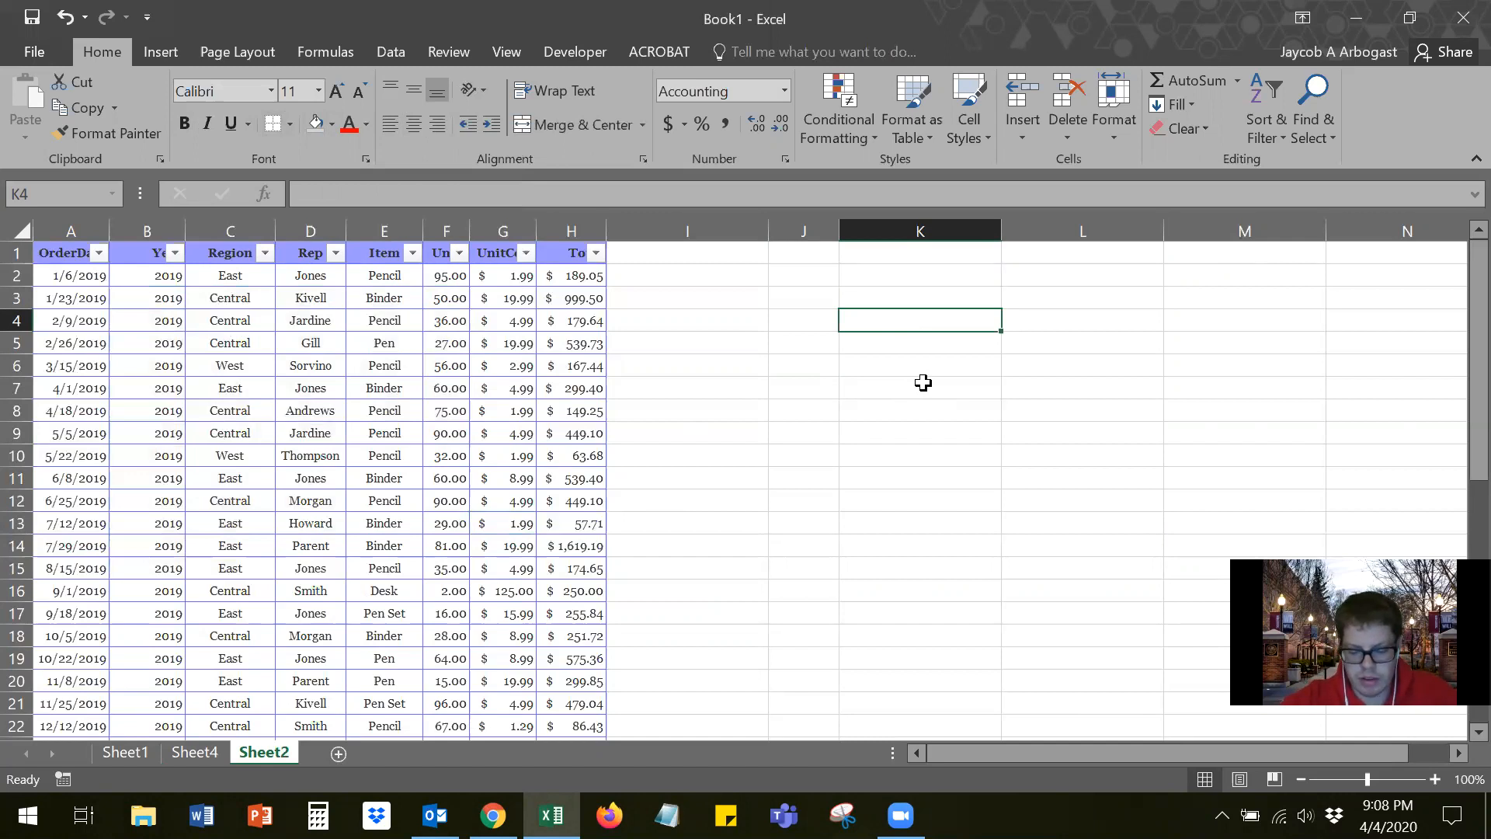
type("Name")
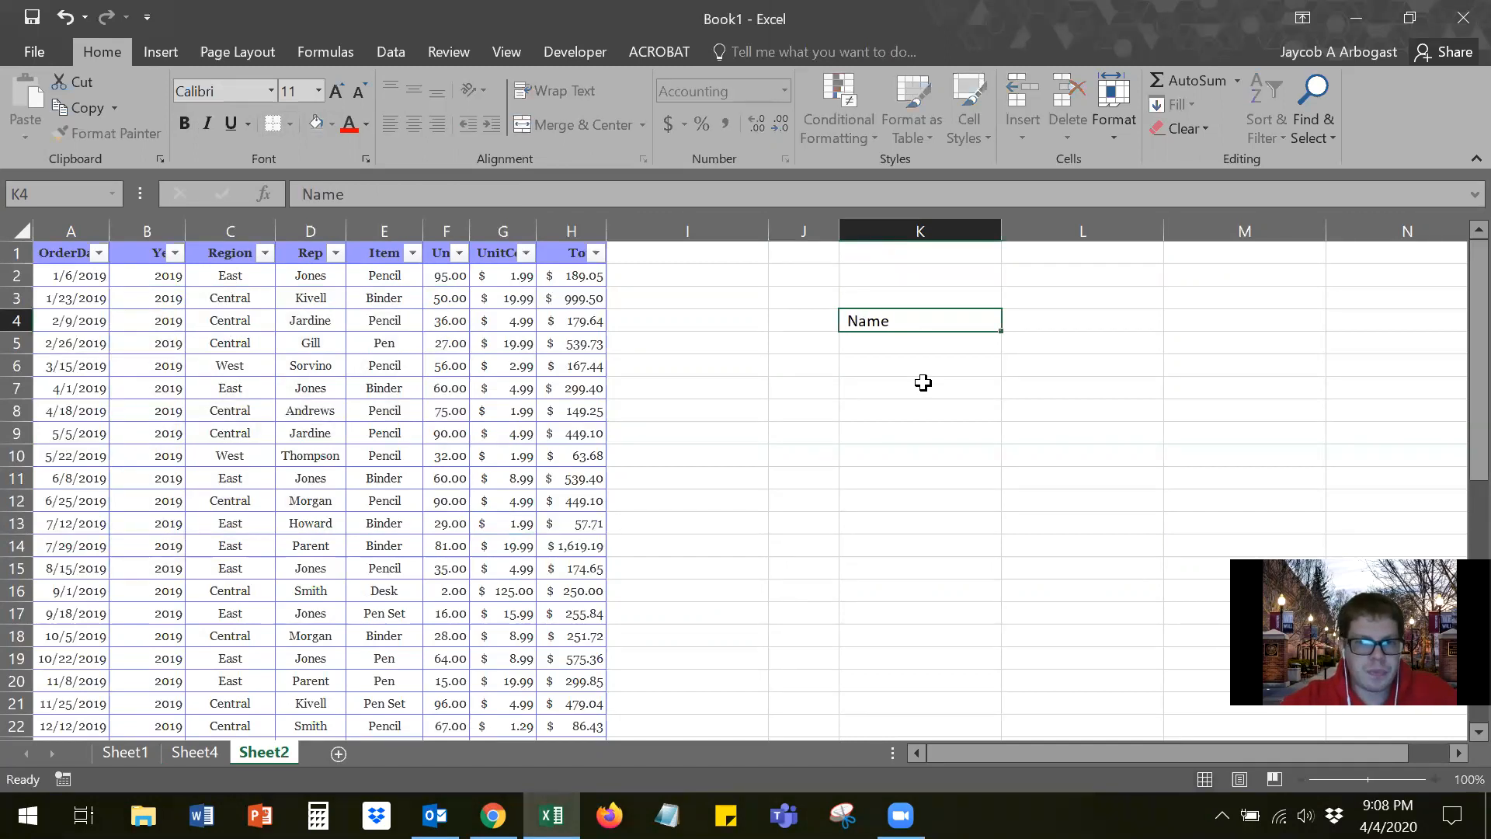
key("Return")
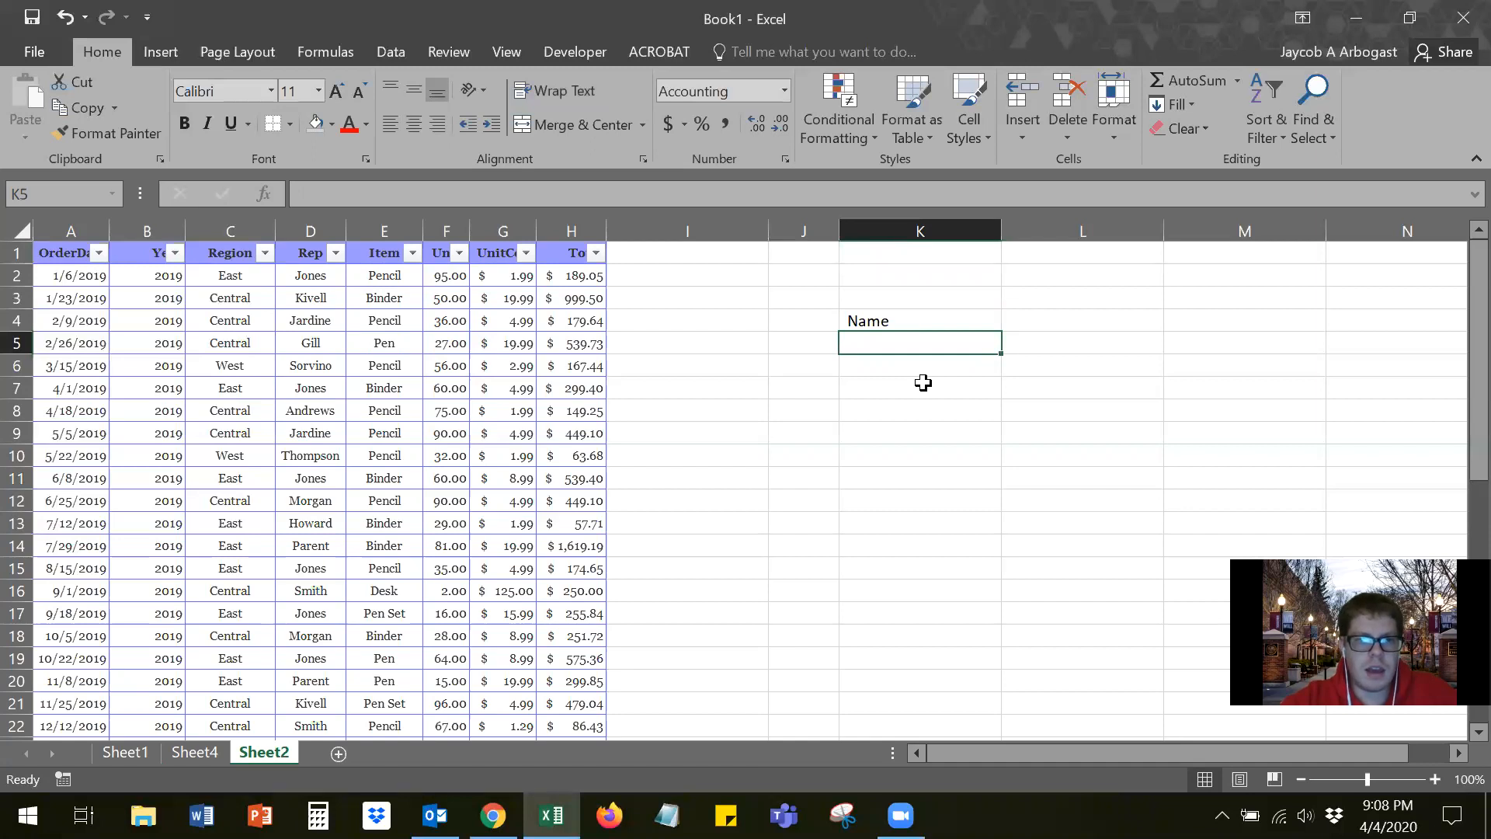
type("Date")
key("Return")
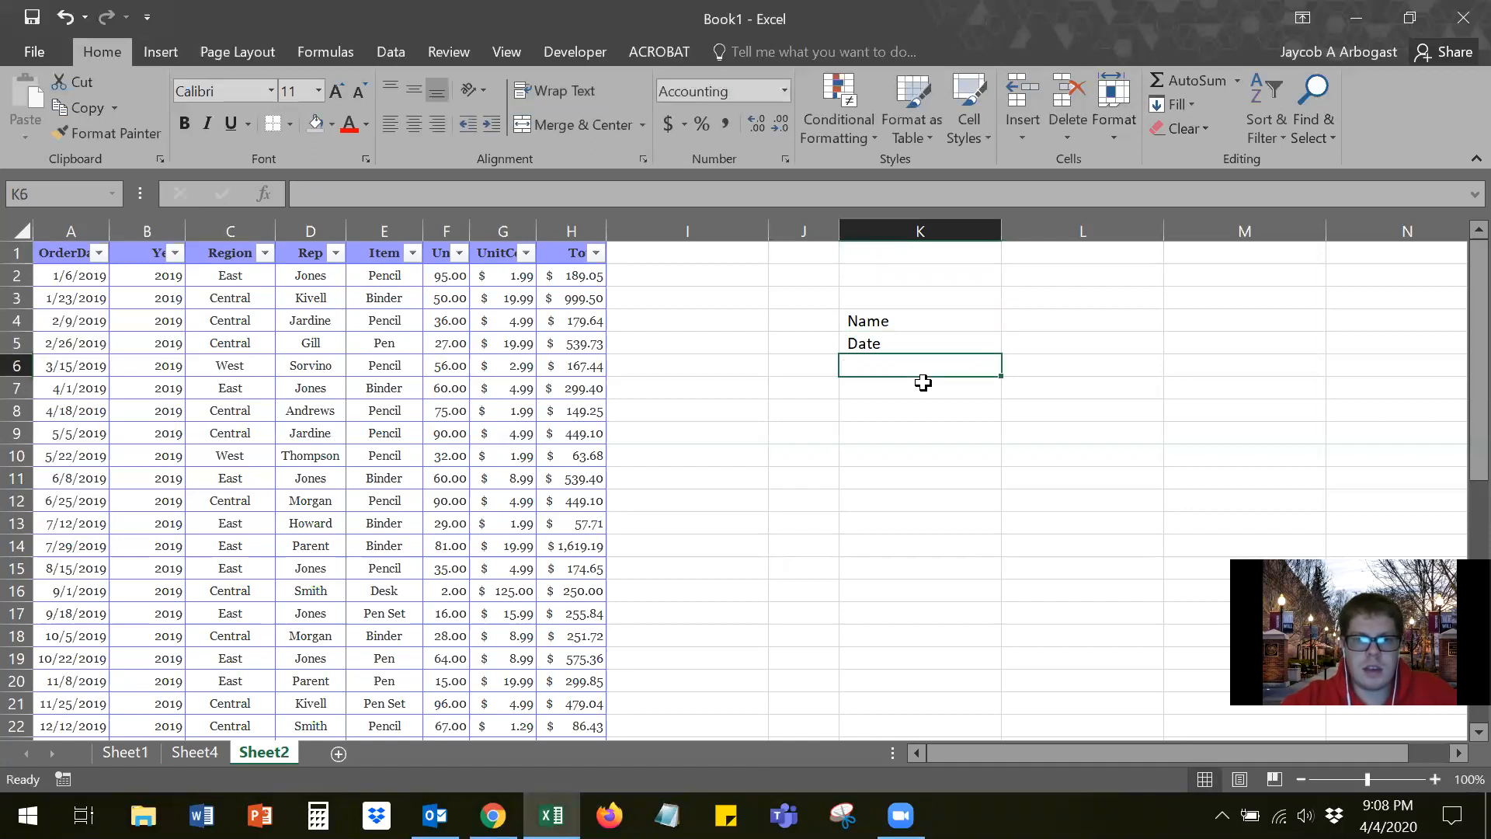
type("Item")
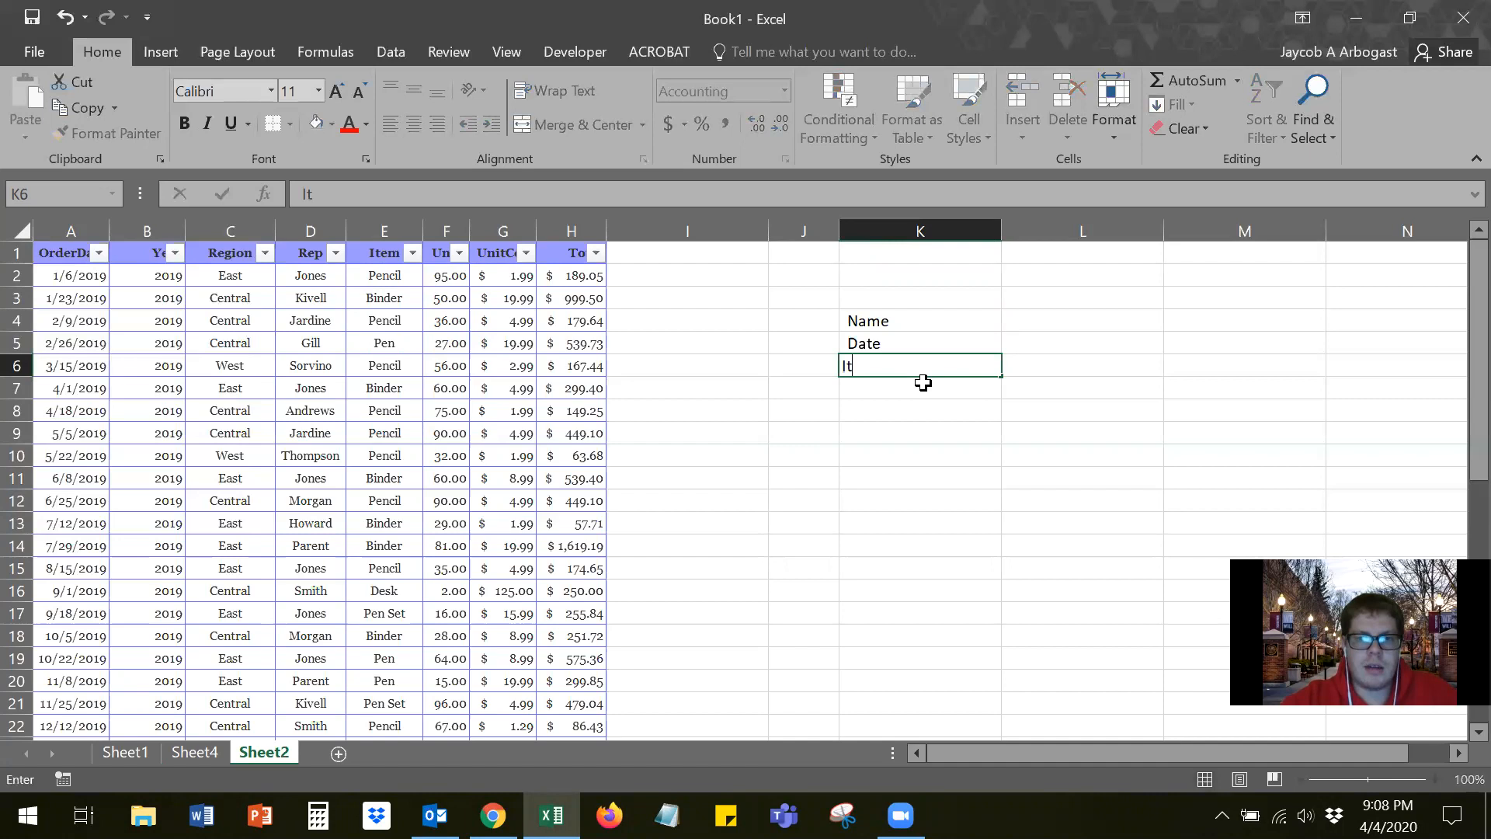
key("Return")
Step: Add the labels Units in cell K7 and Total in cell K8
type("Tot")
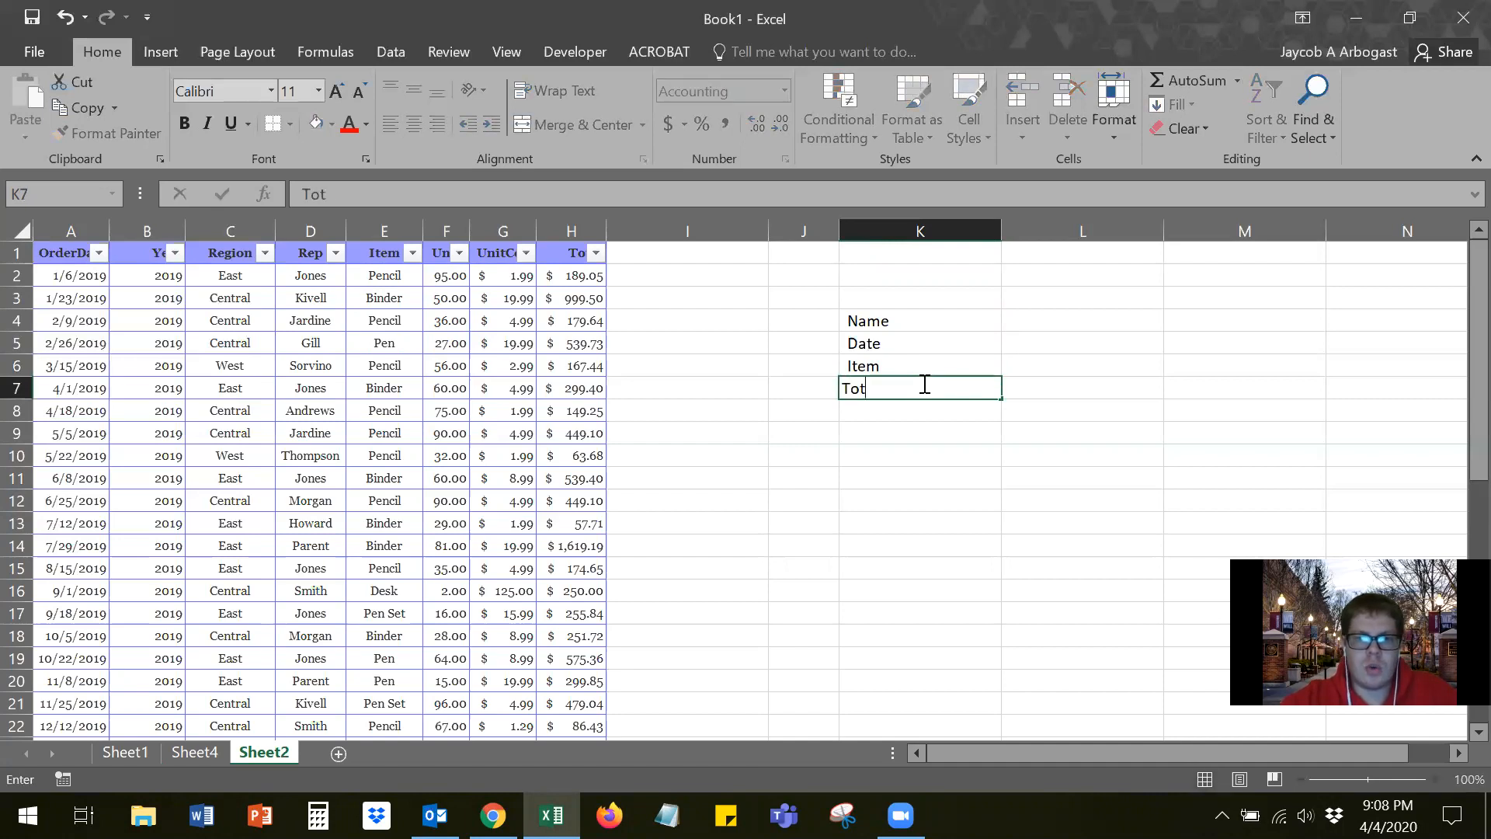
key("Escape")
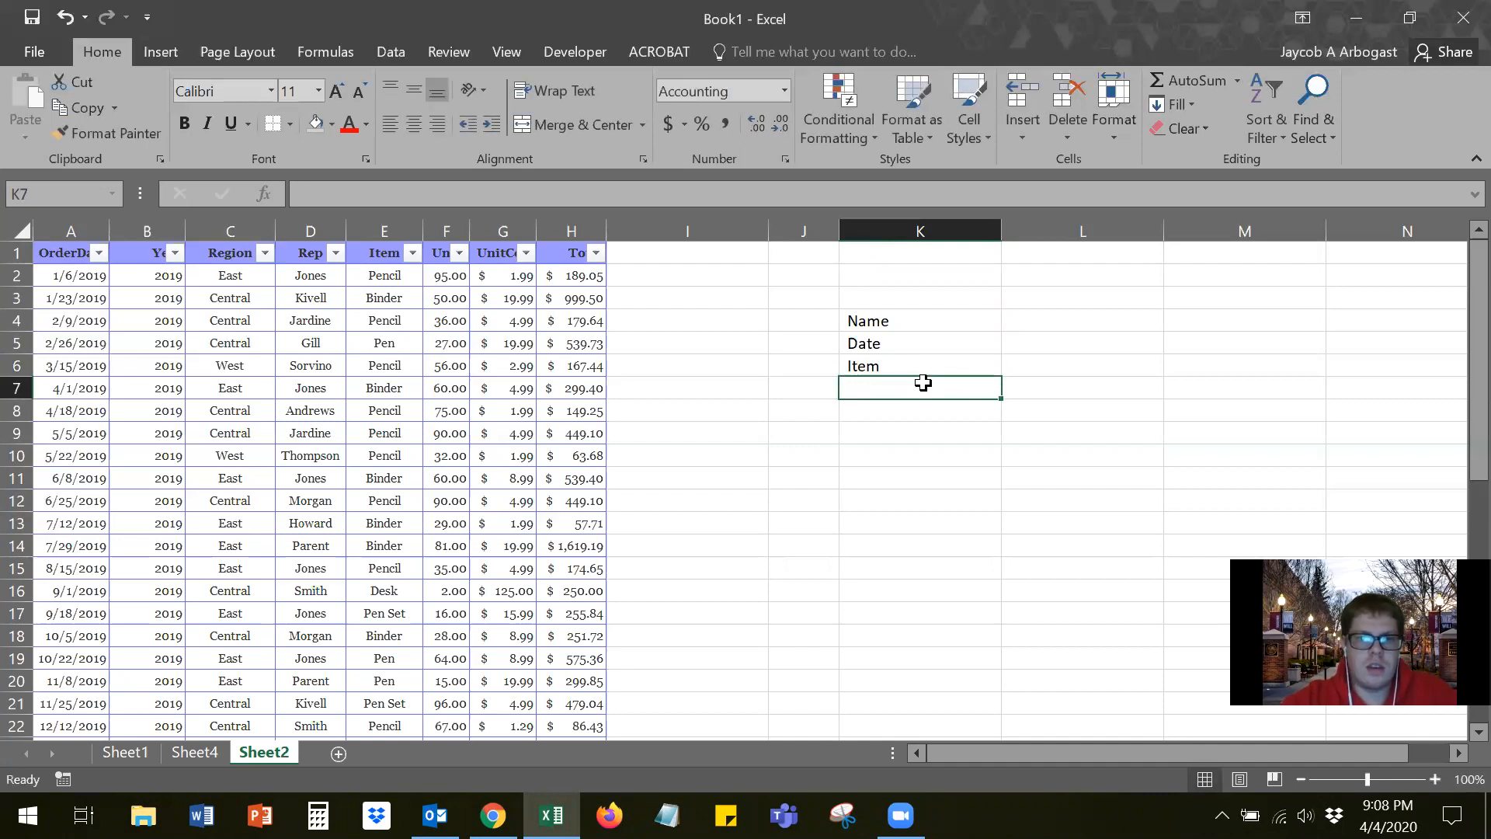
type("Units")
key("Return")
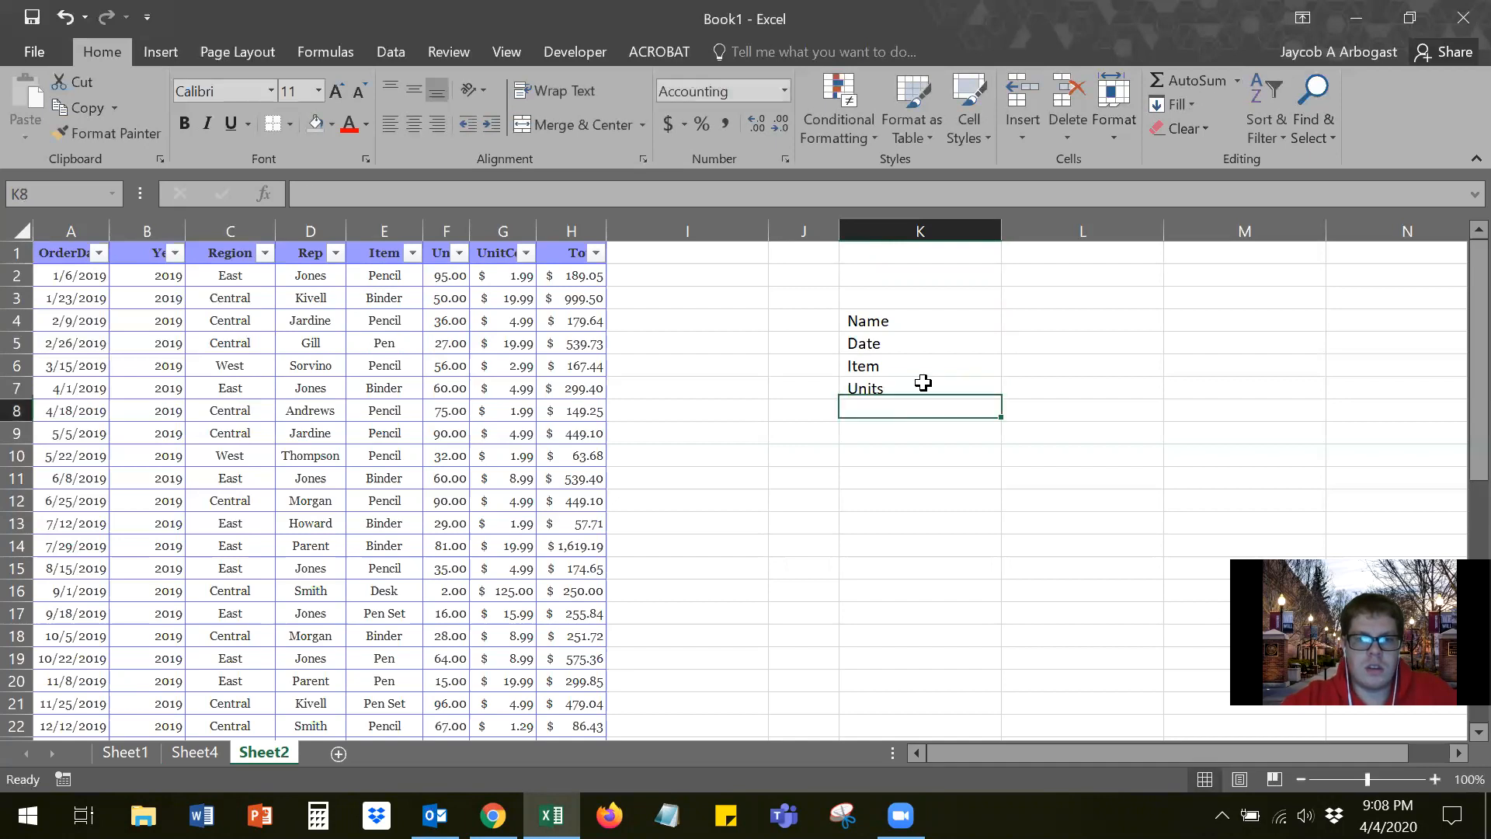
type("Total")
key("Return")
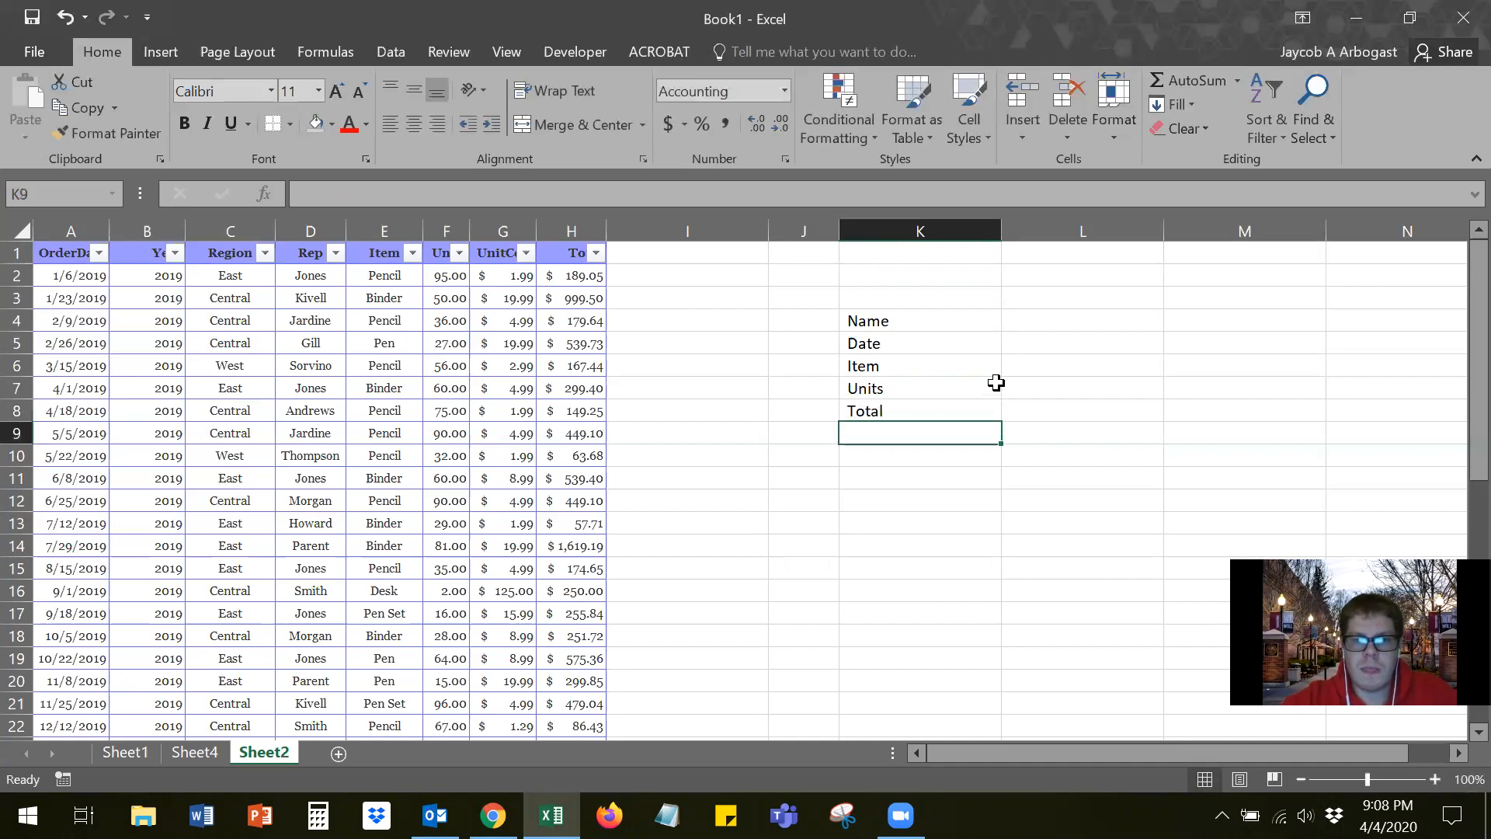
Step: Fill in the first order's rep surname beside the Name label in L4 and the date 1/6/2019 in L5
left_click(1010, 386)
left_click(1075, 319)
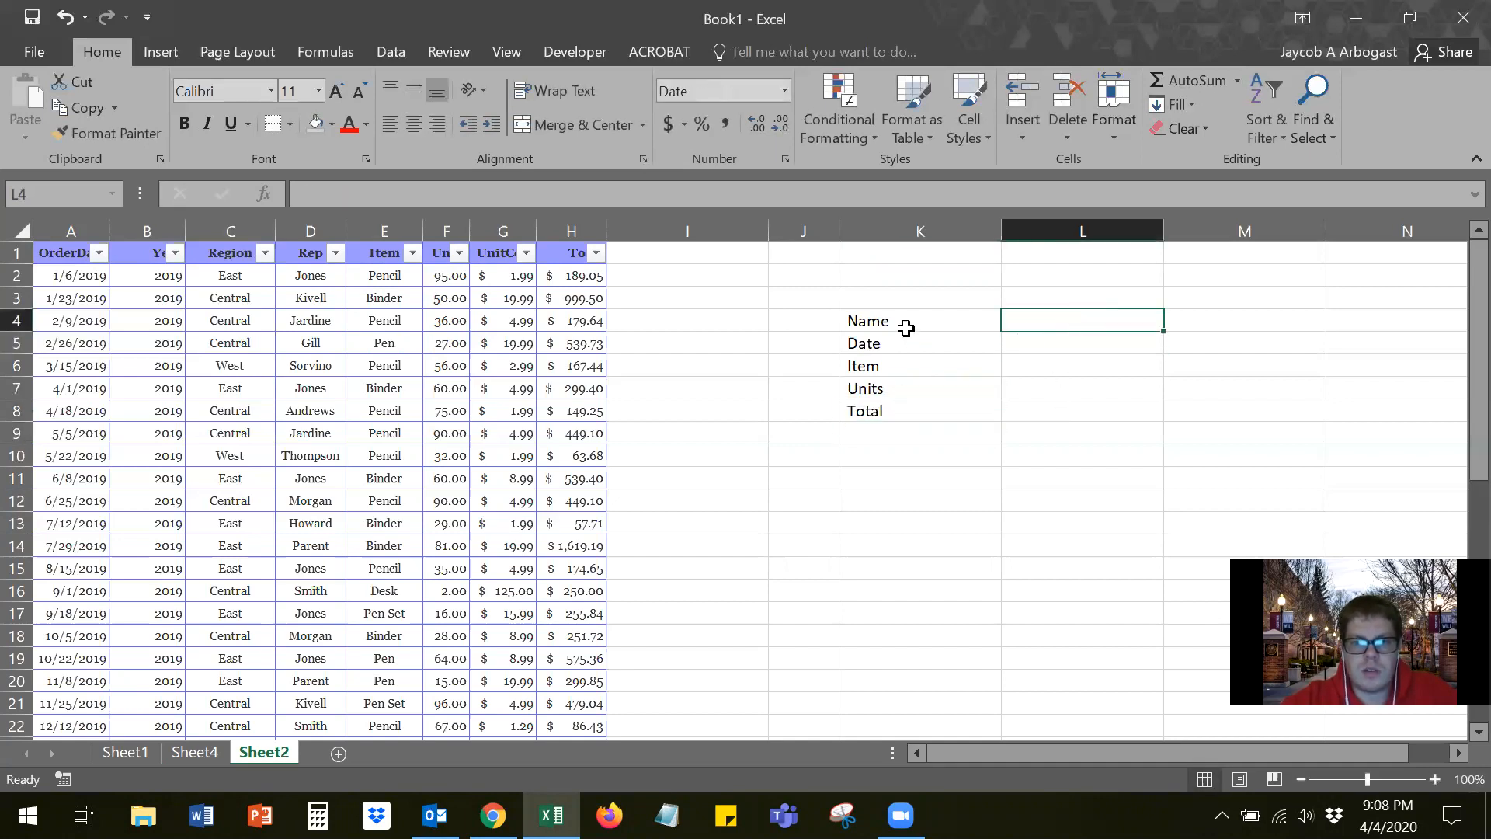
type("Jones")
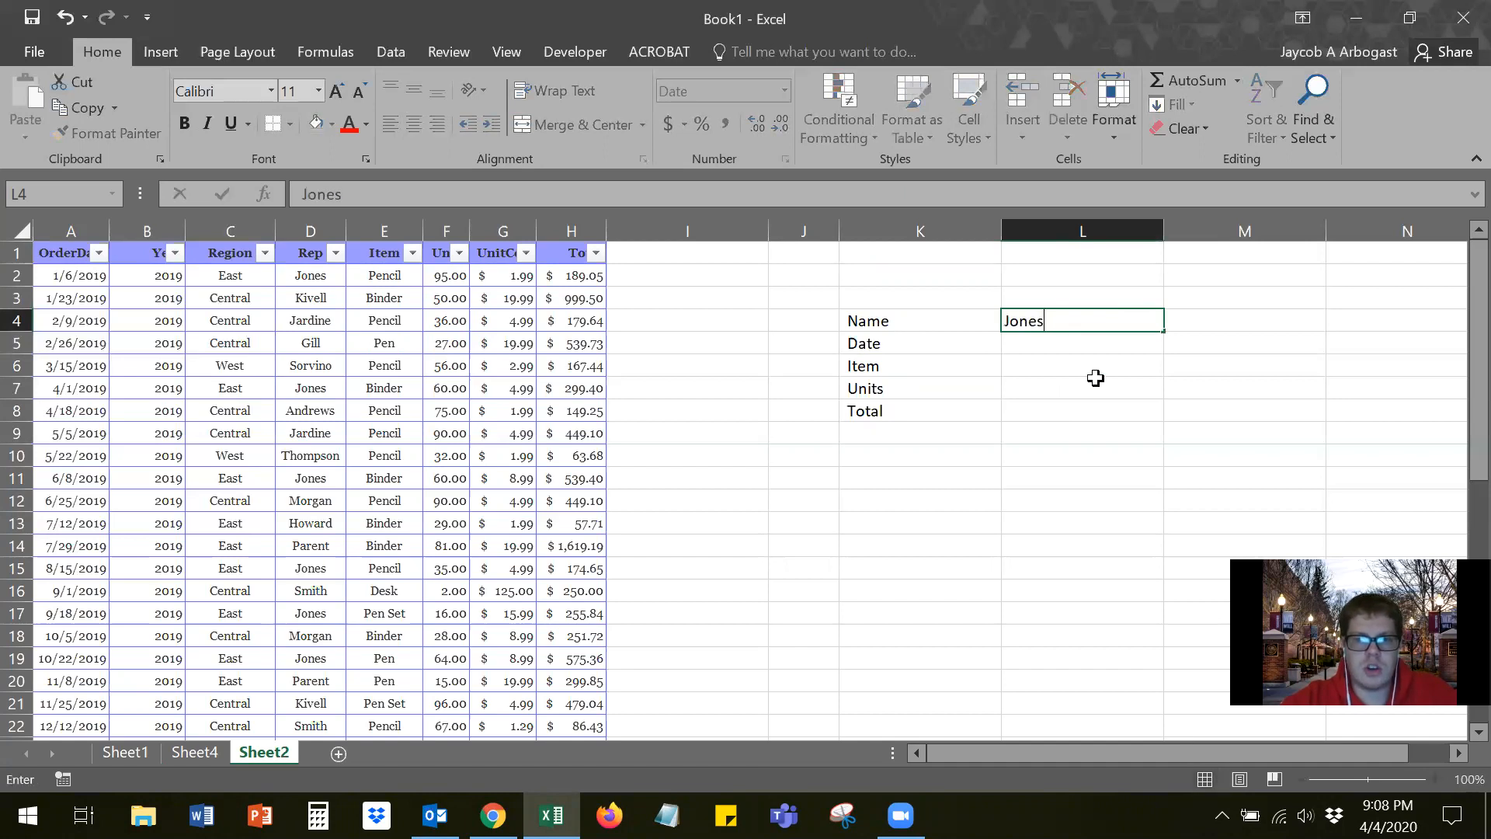
key("Return")
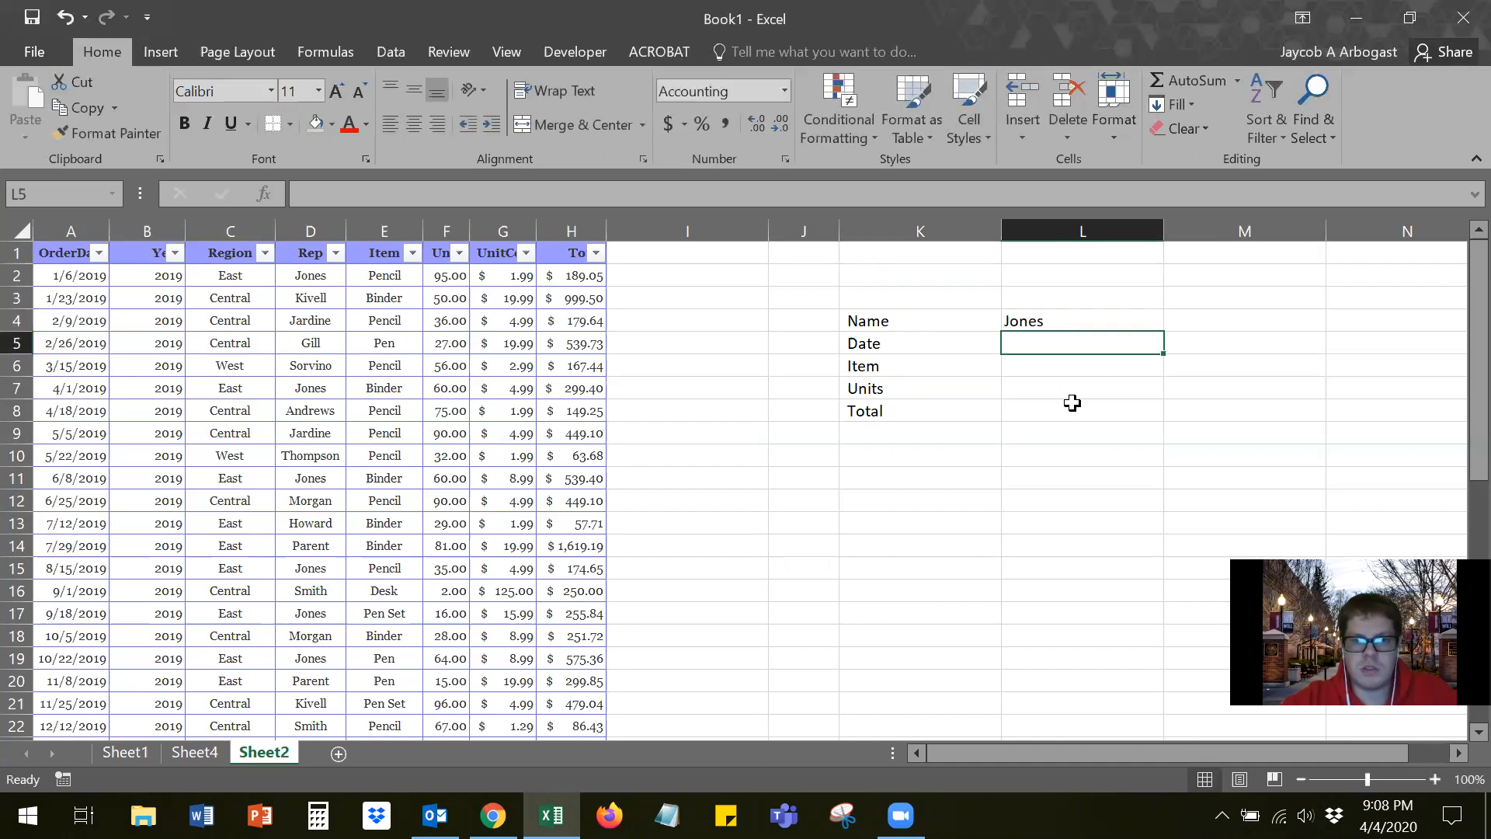
type("1/")
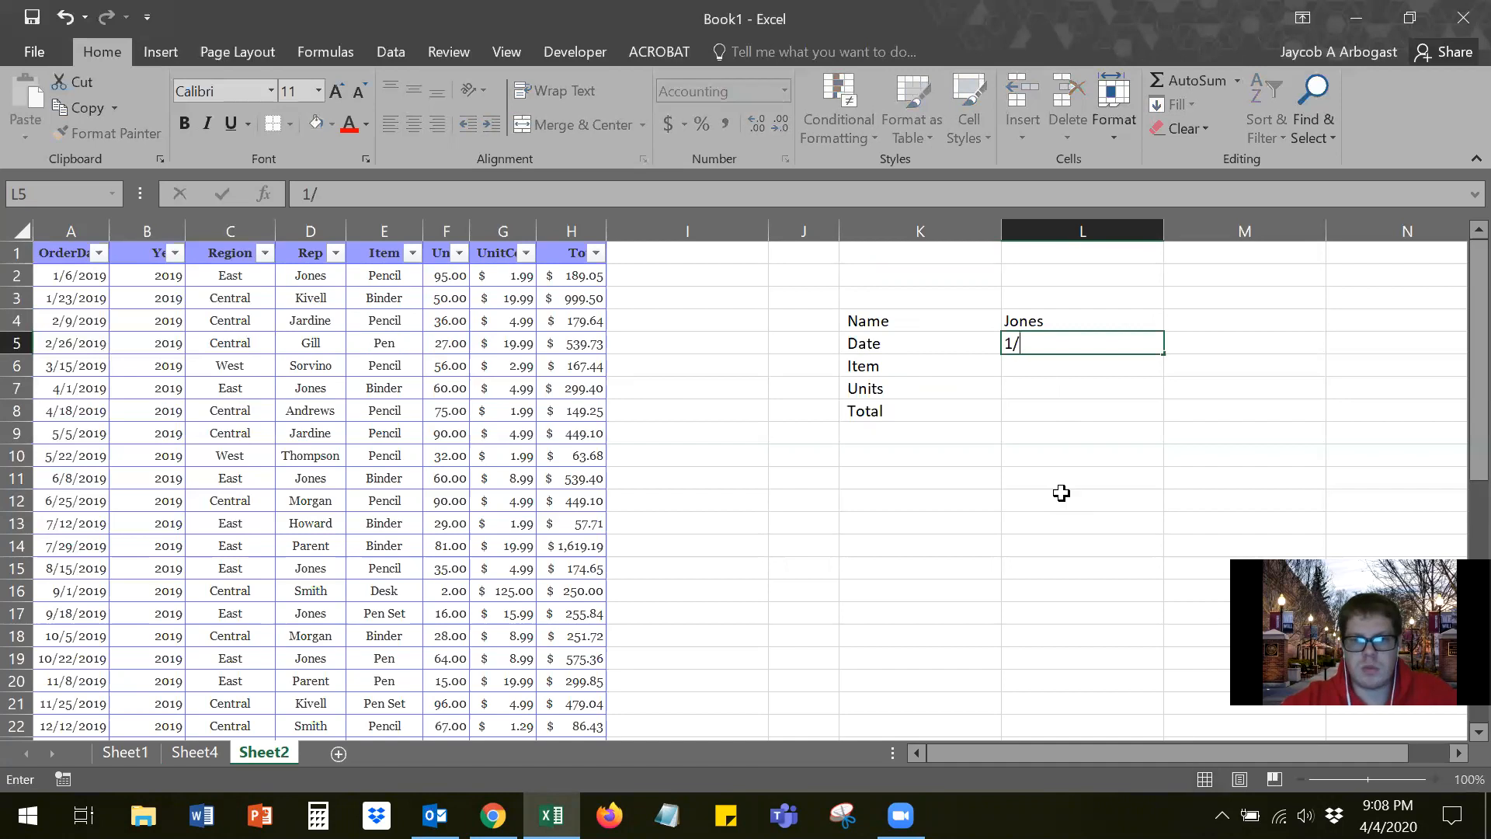
type("6/201")
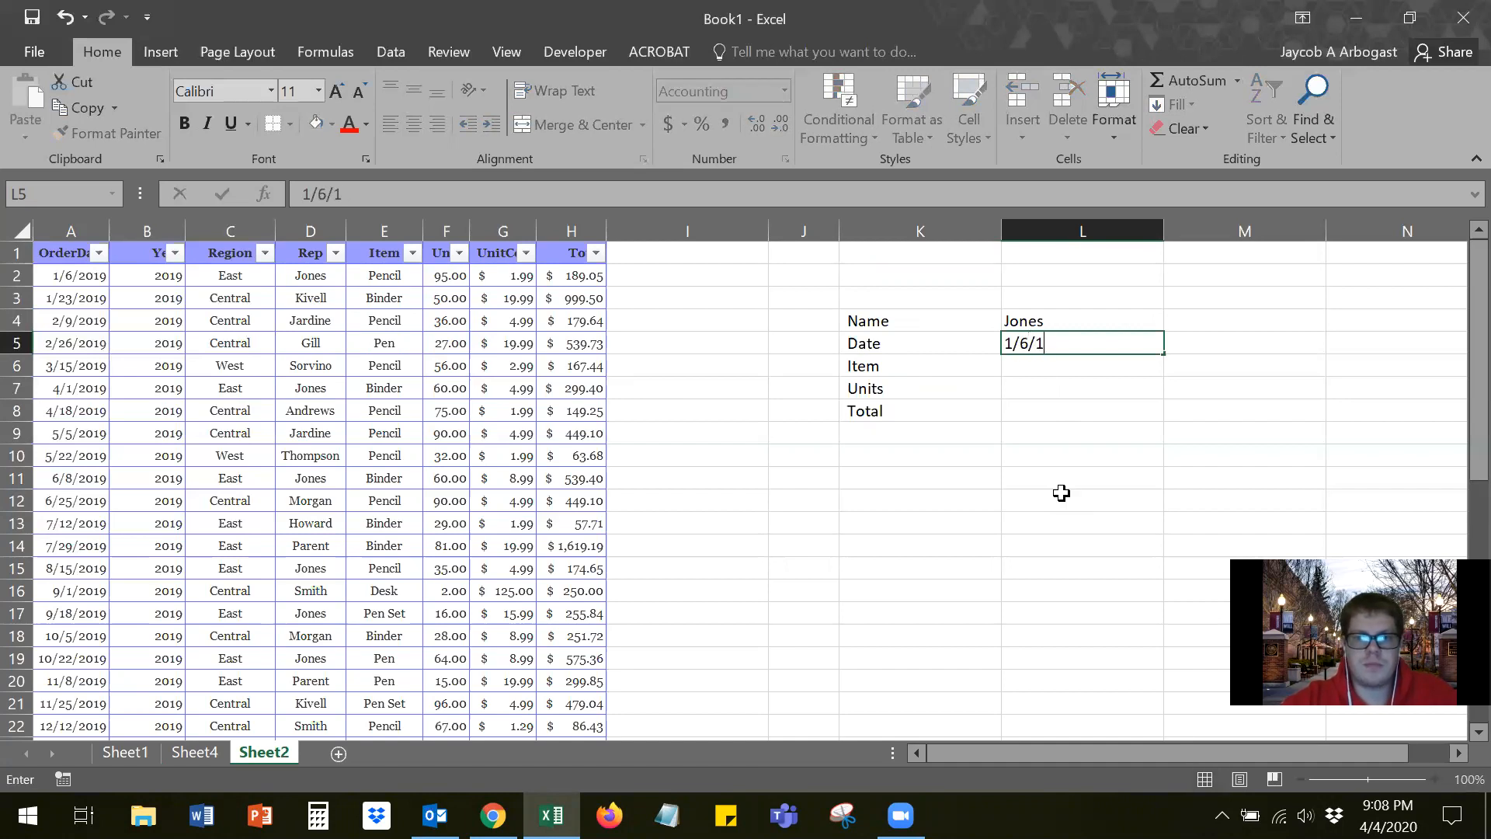
type("9")
key("Return")
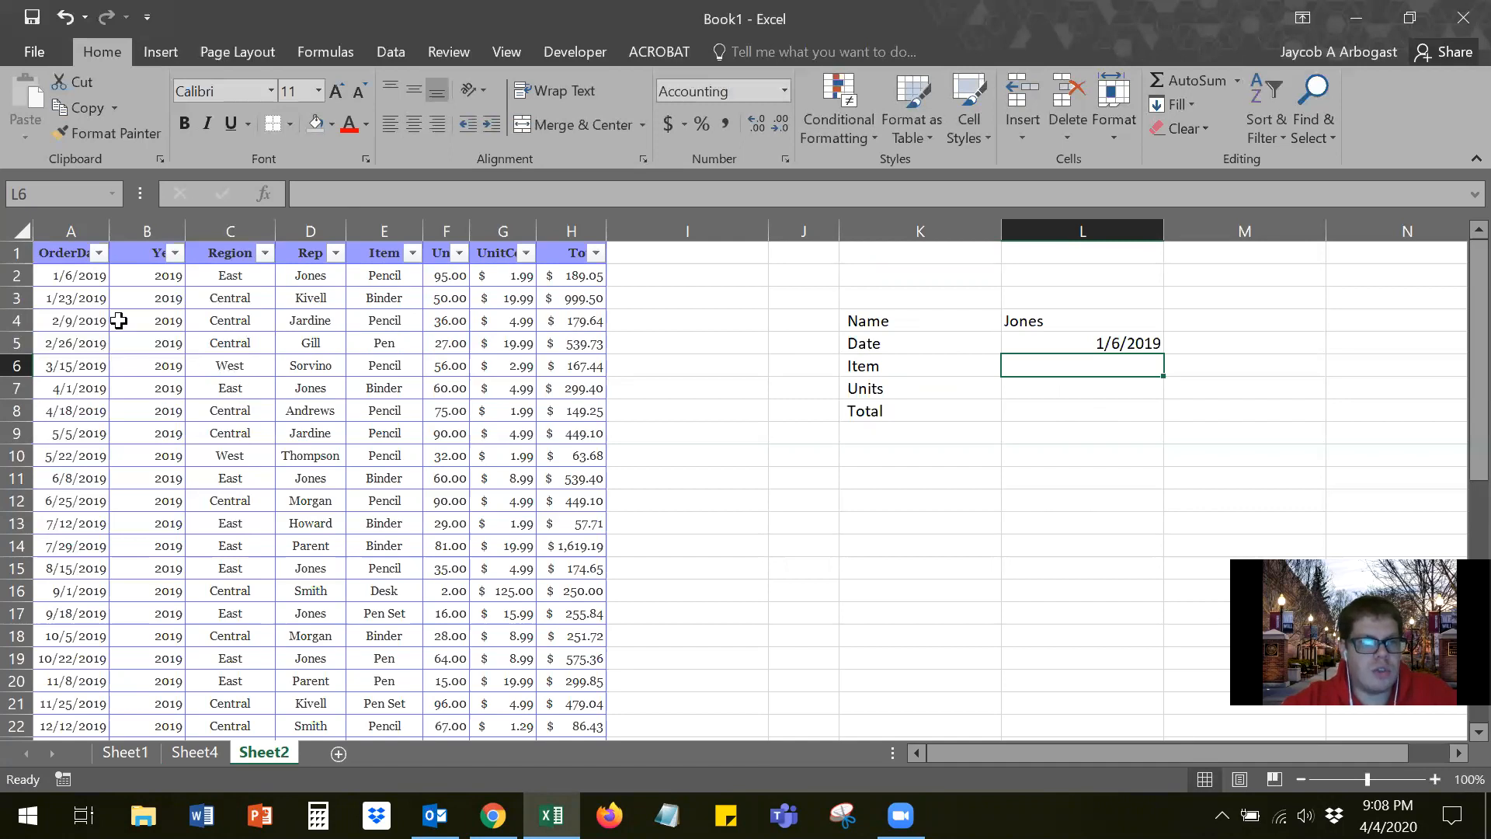
left_click_drag(84, 281, 108, 637)
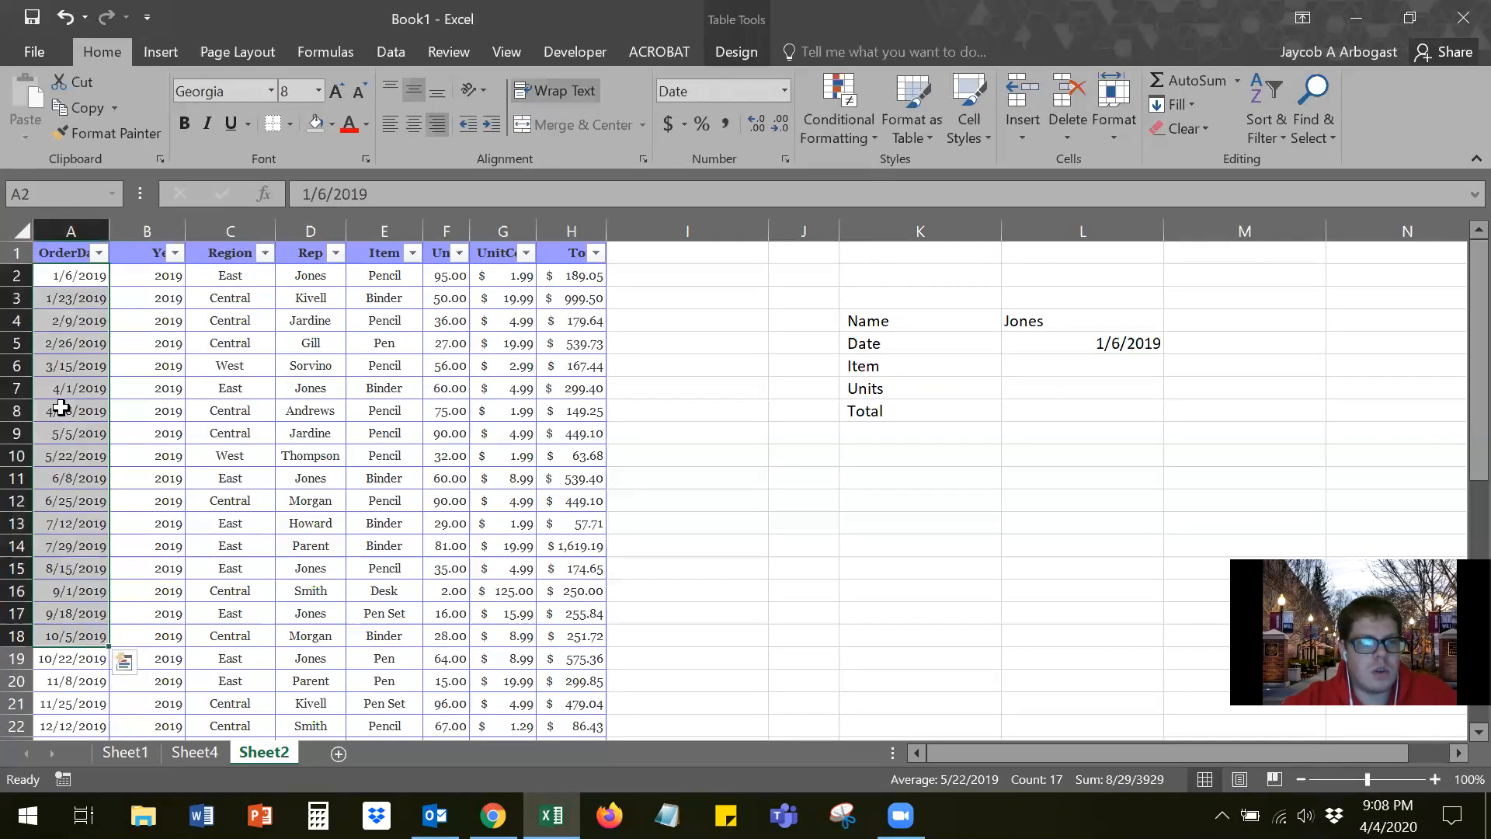
left_click(65, 410)
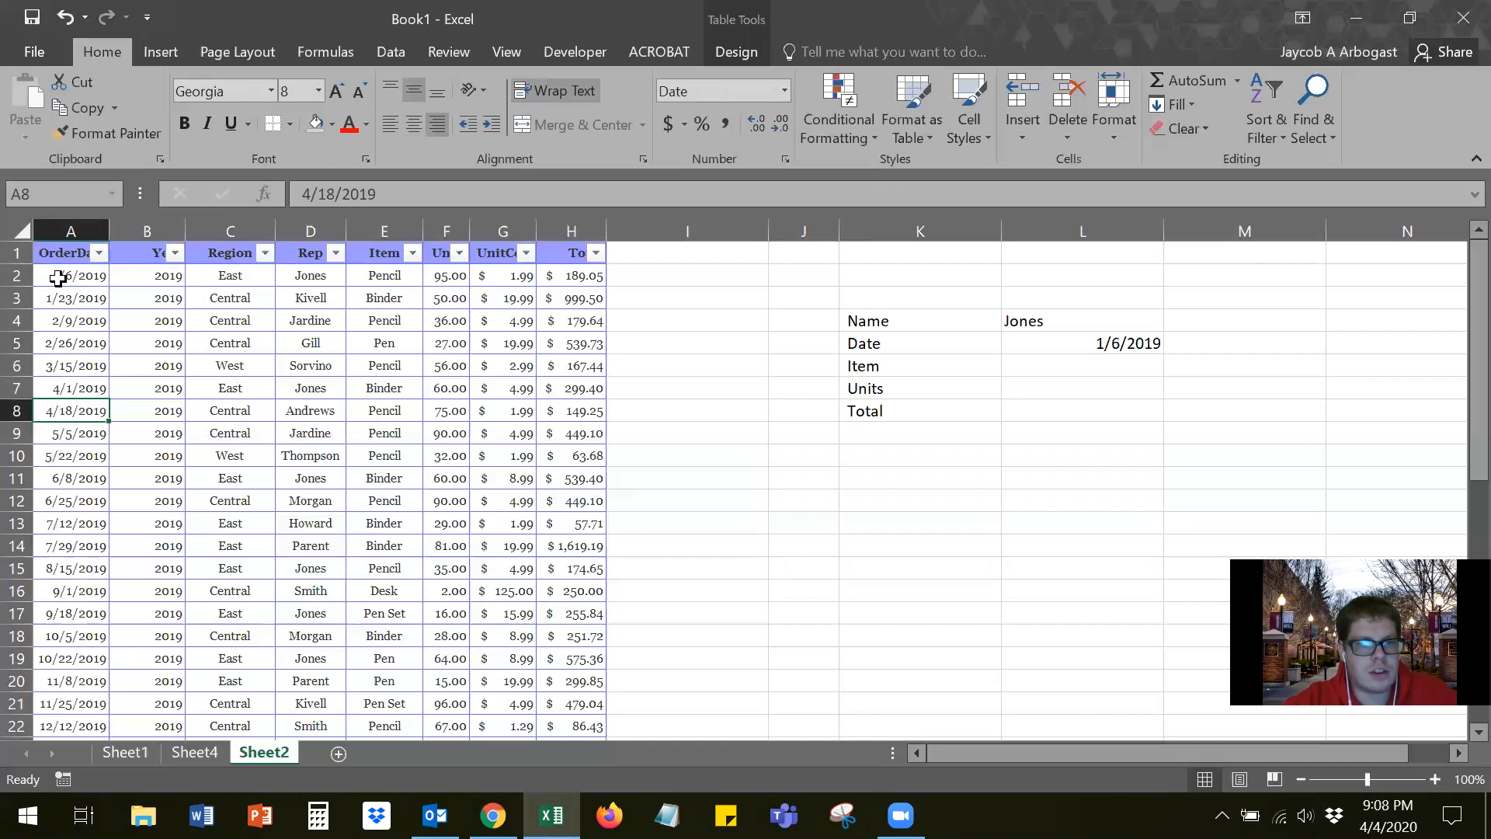
left_click_drag(58, 298, 43, 460)
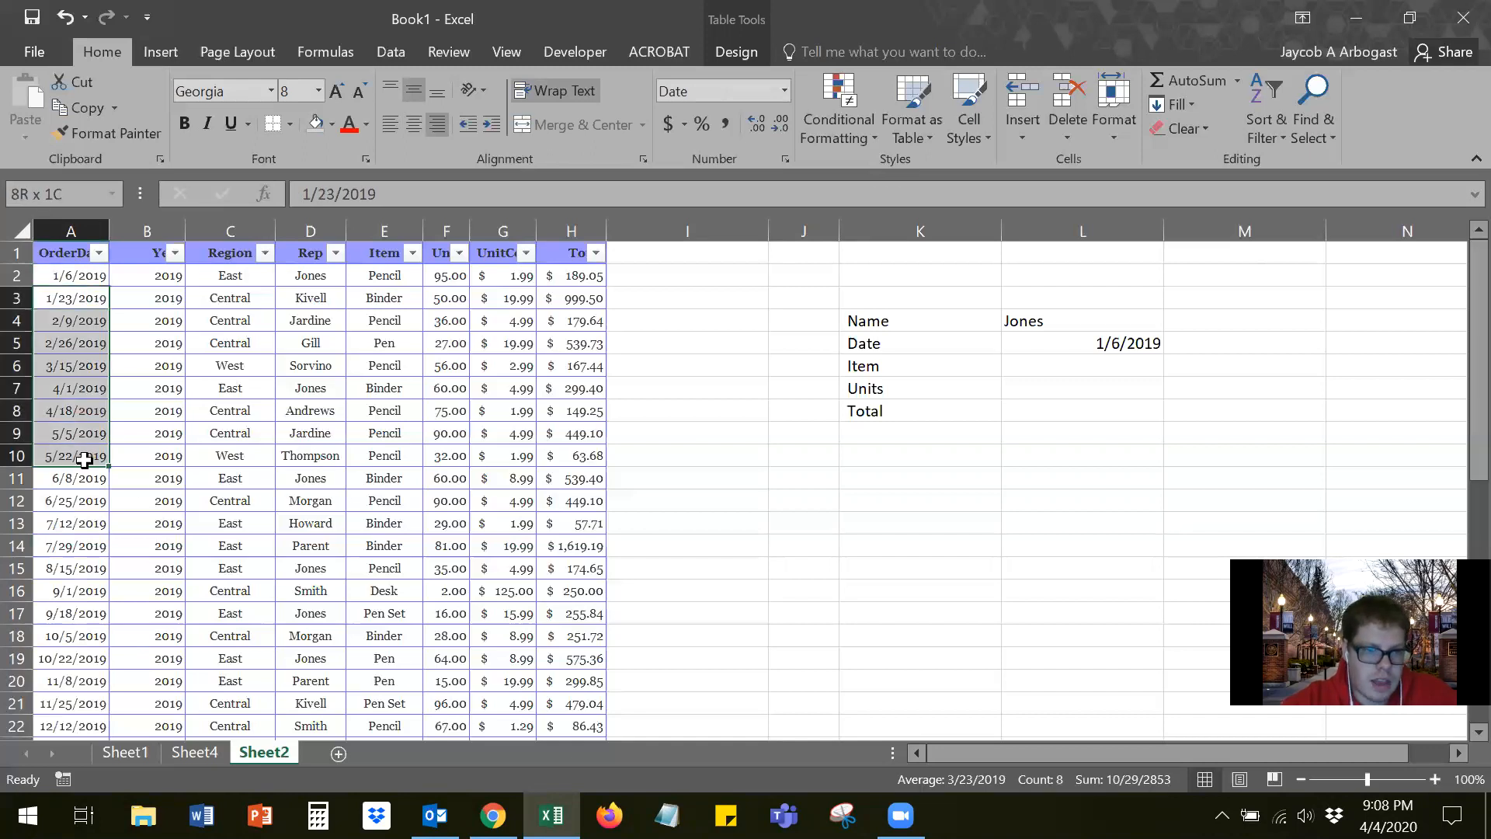
left_click(62, 277)
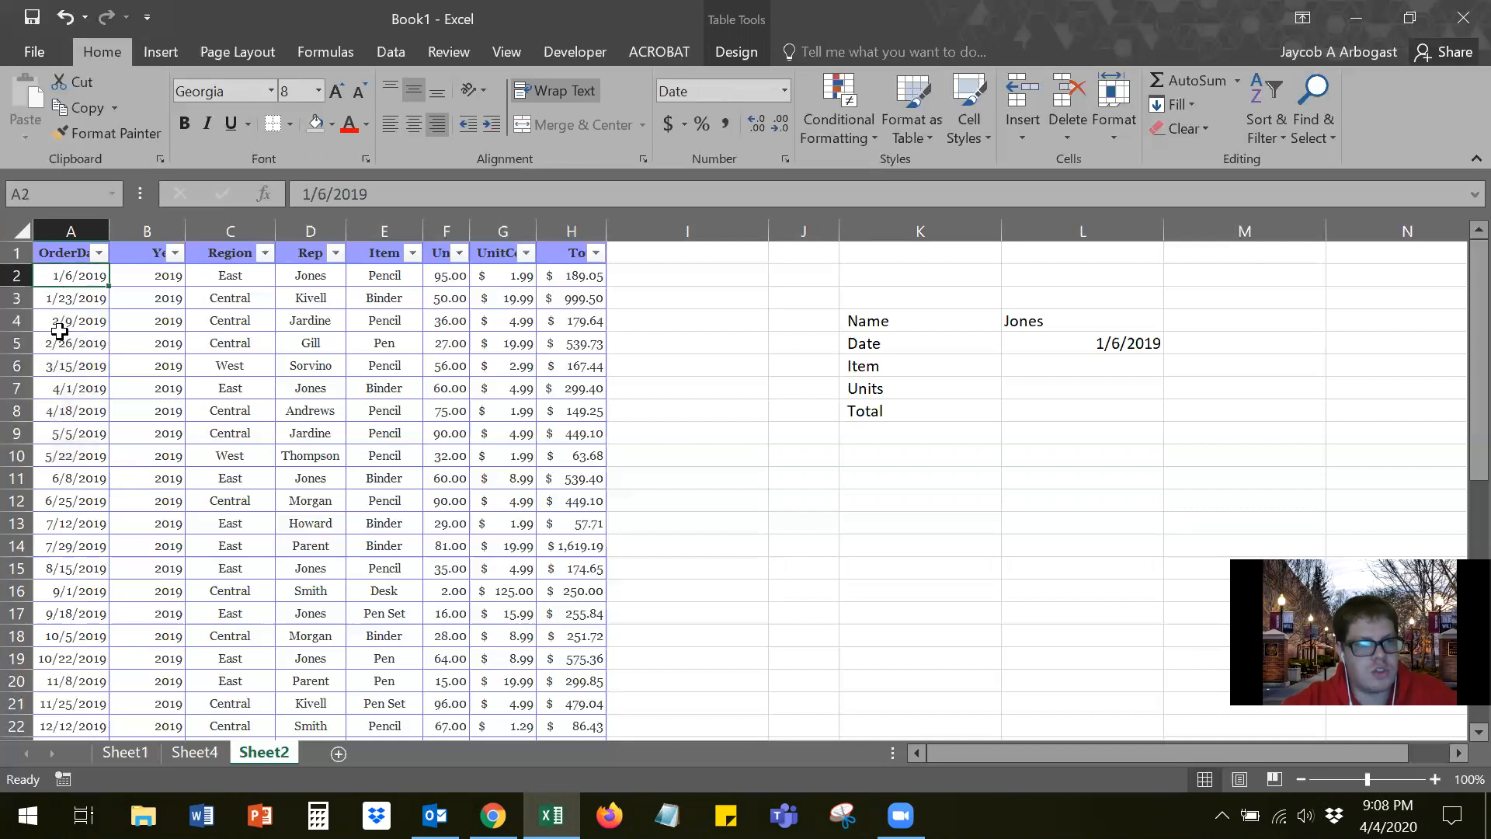
Step: Apply duplicate-value conditional formatting to the OrderDate column A, using Light Red Fill with Dark Red Text
left_click(48, 226)
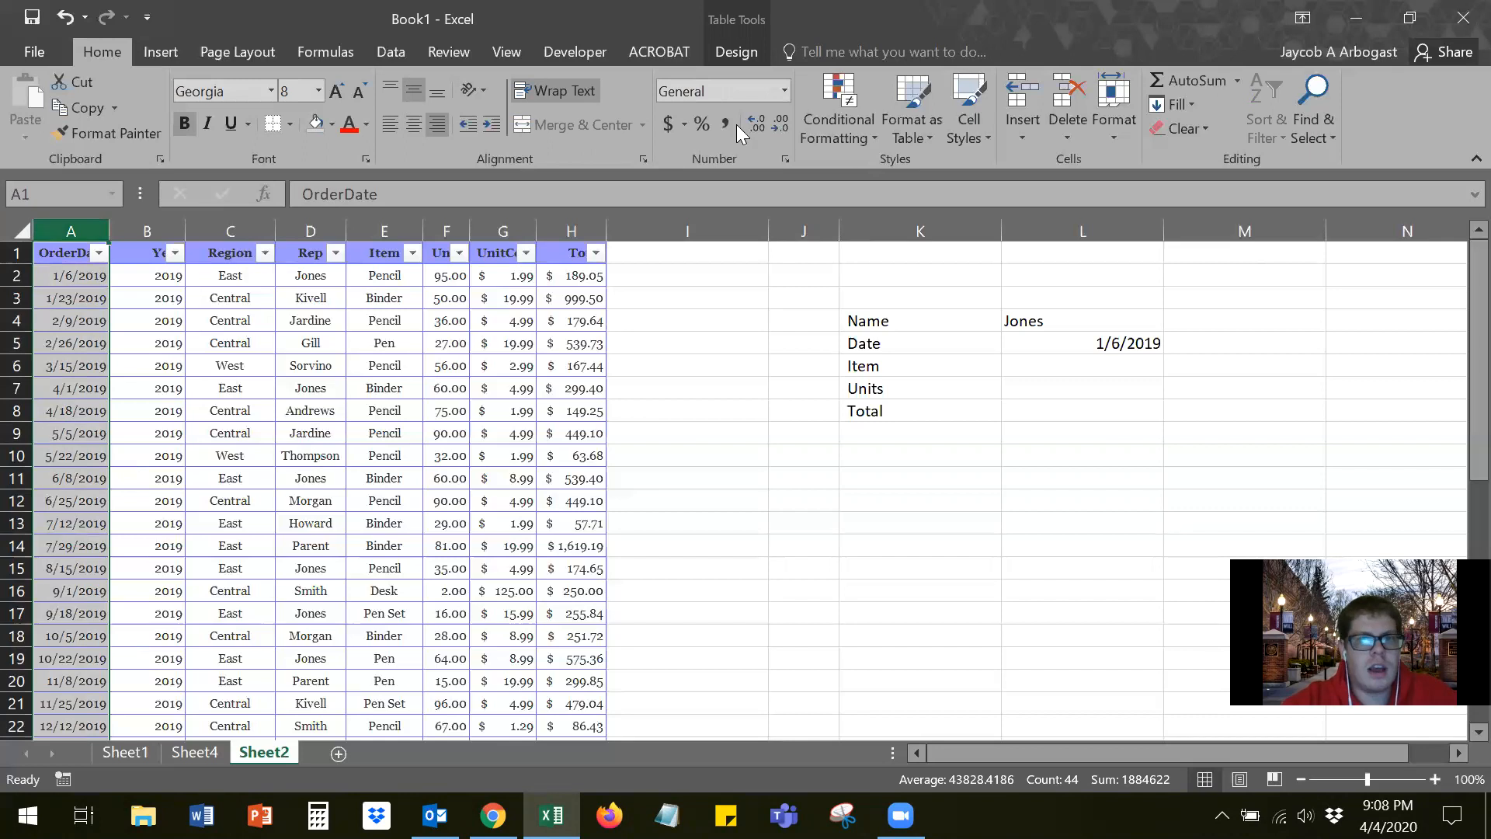
left_click(844, 97)
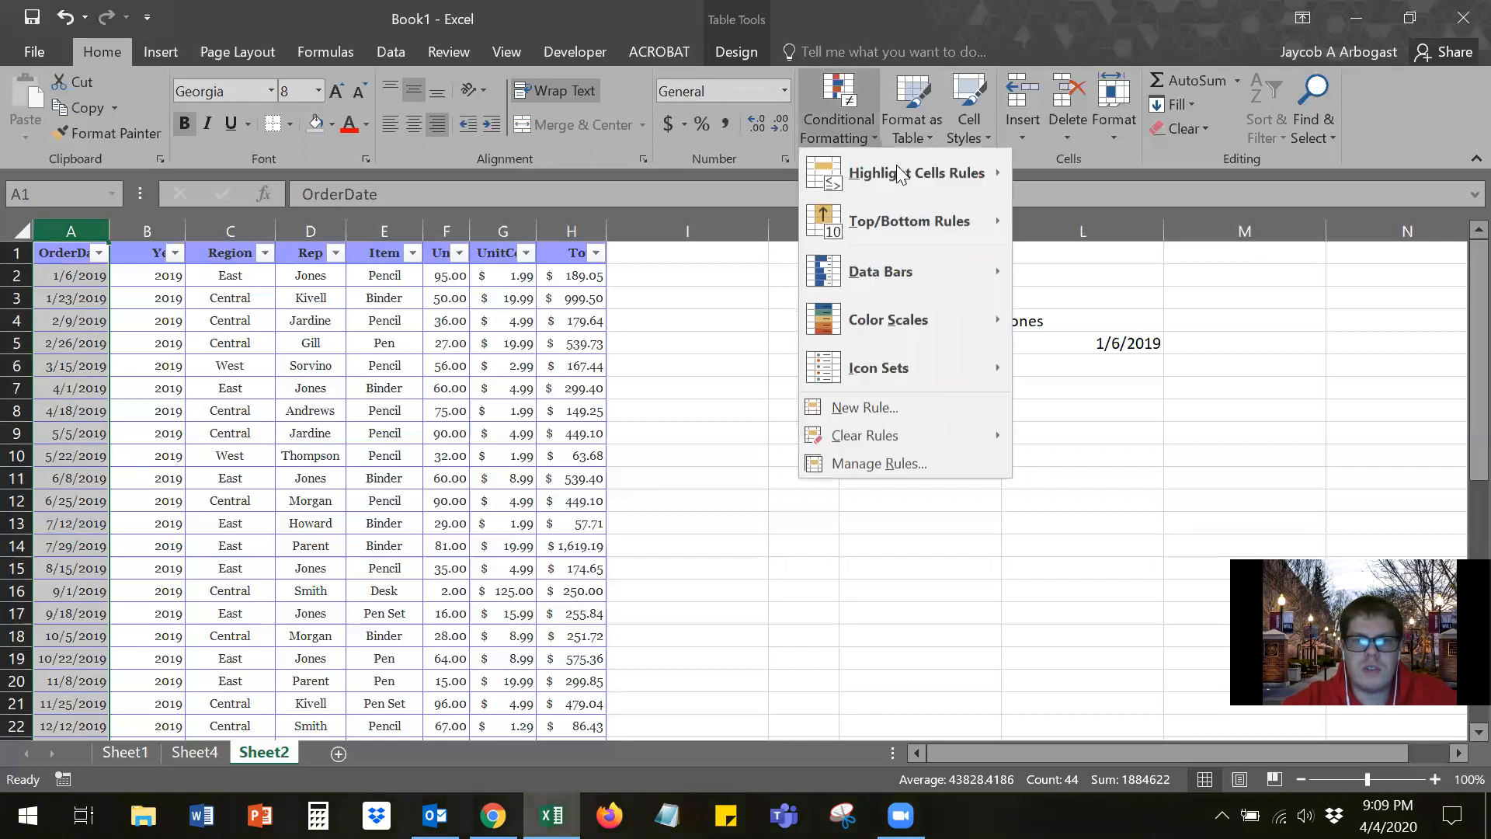
mouse_move(900, 172)
left_click(1142, 463)
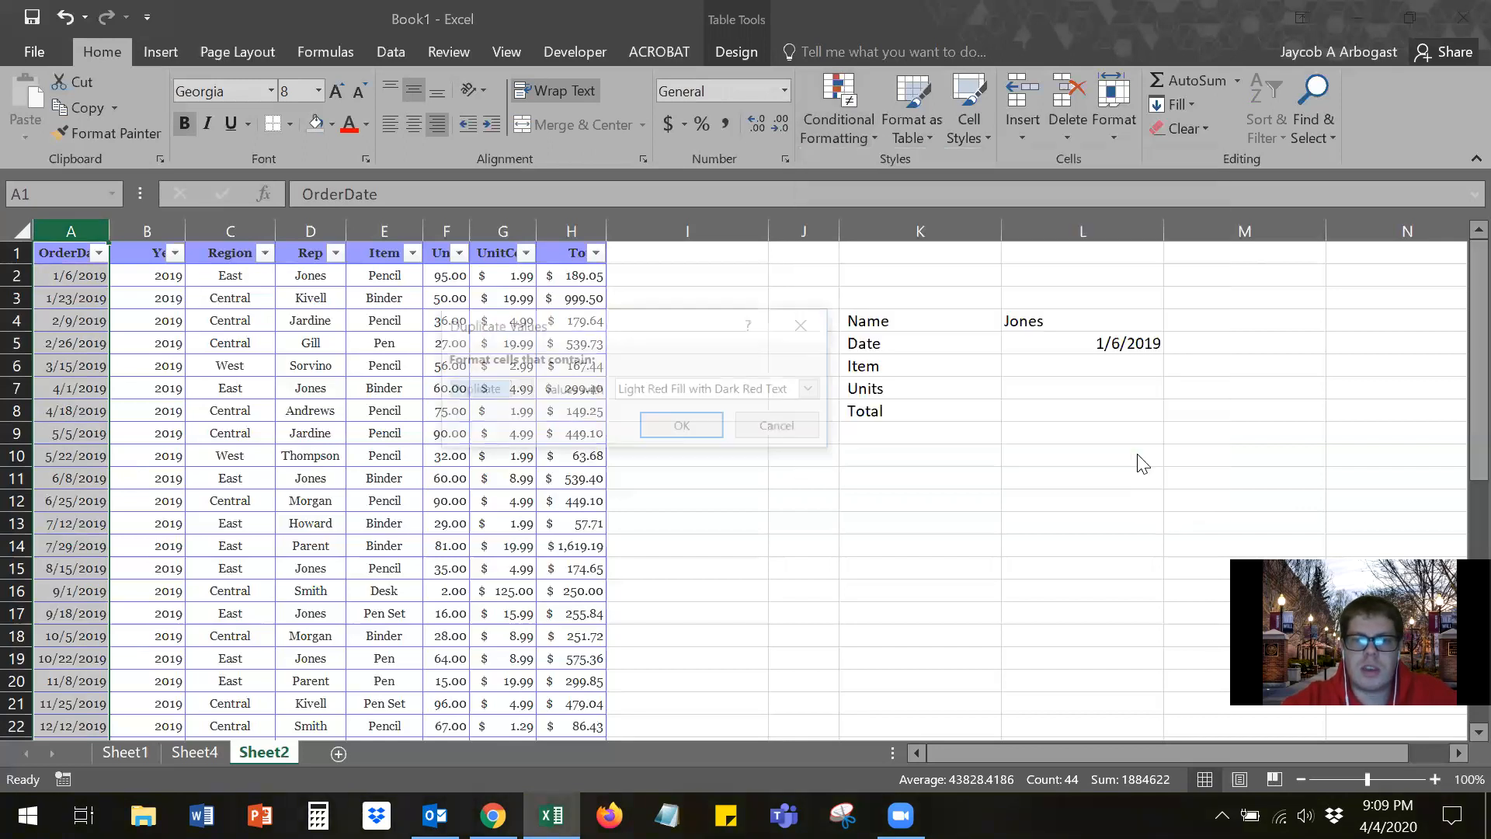
left_click(681, 425)
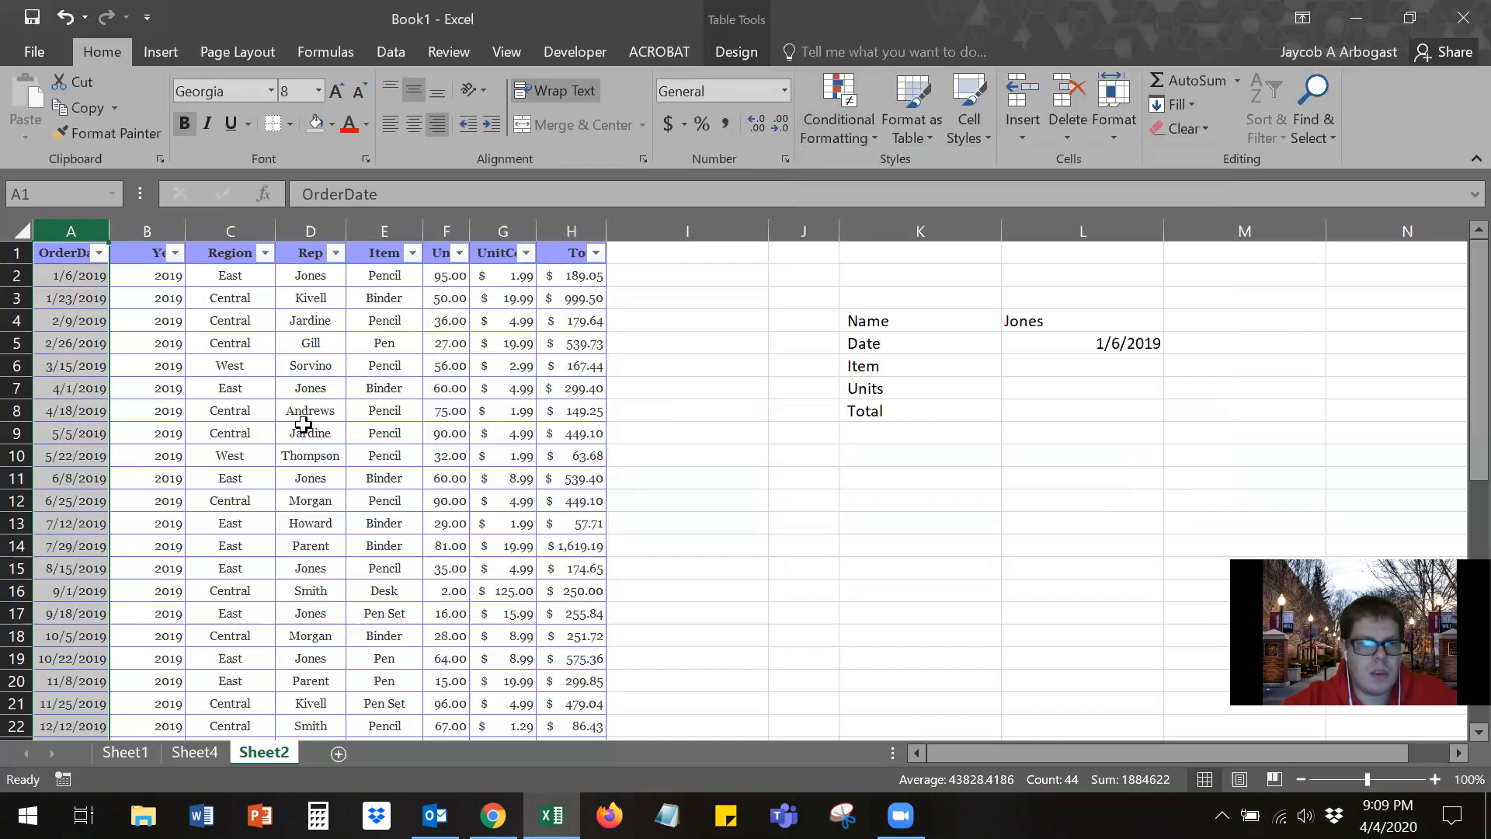
left_click(893, 397)
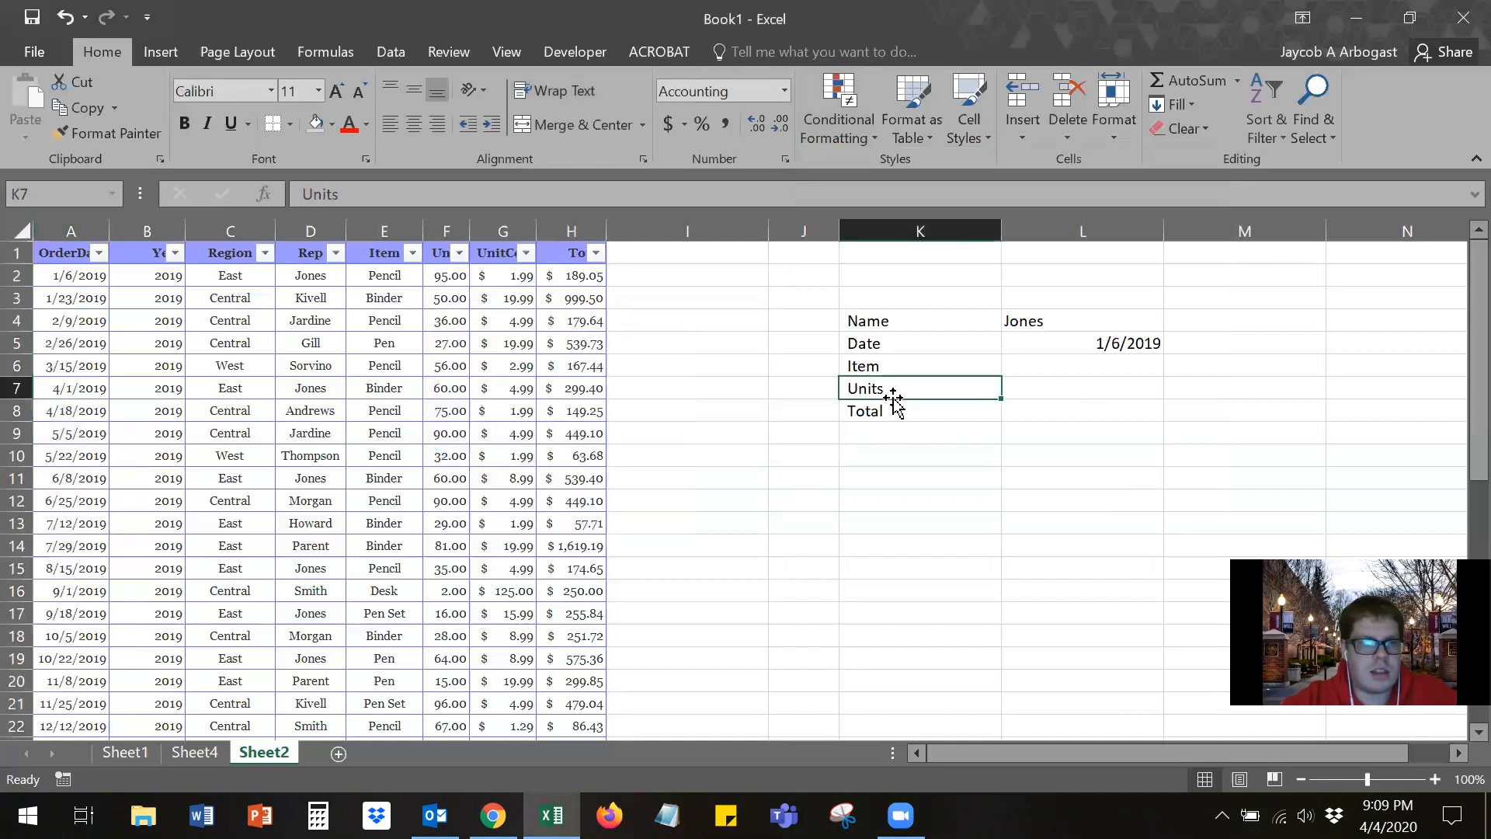
left_click_drag(1473, 309, 1462, 529)
left_click_drag(1455, 764, 1459, 242)
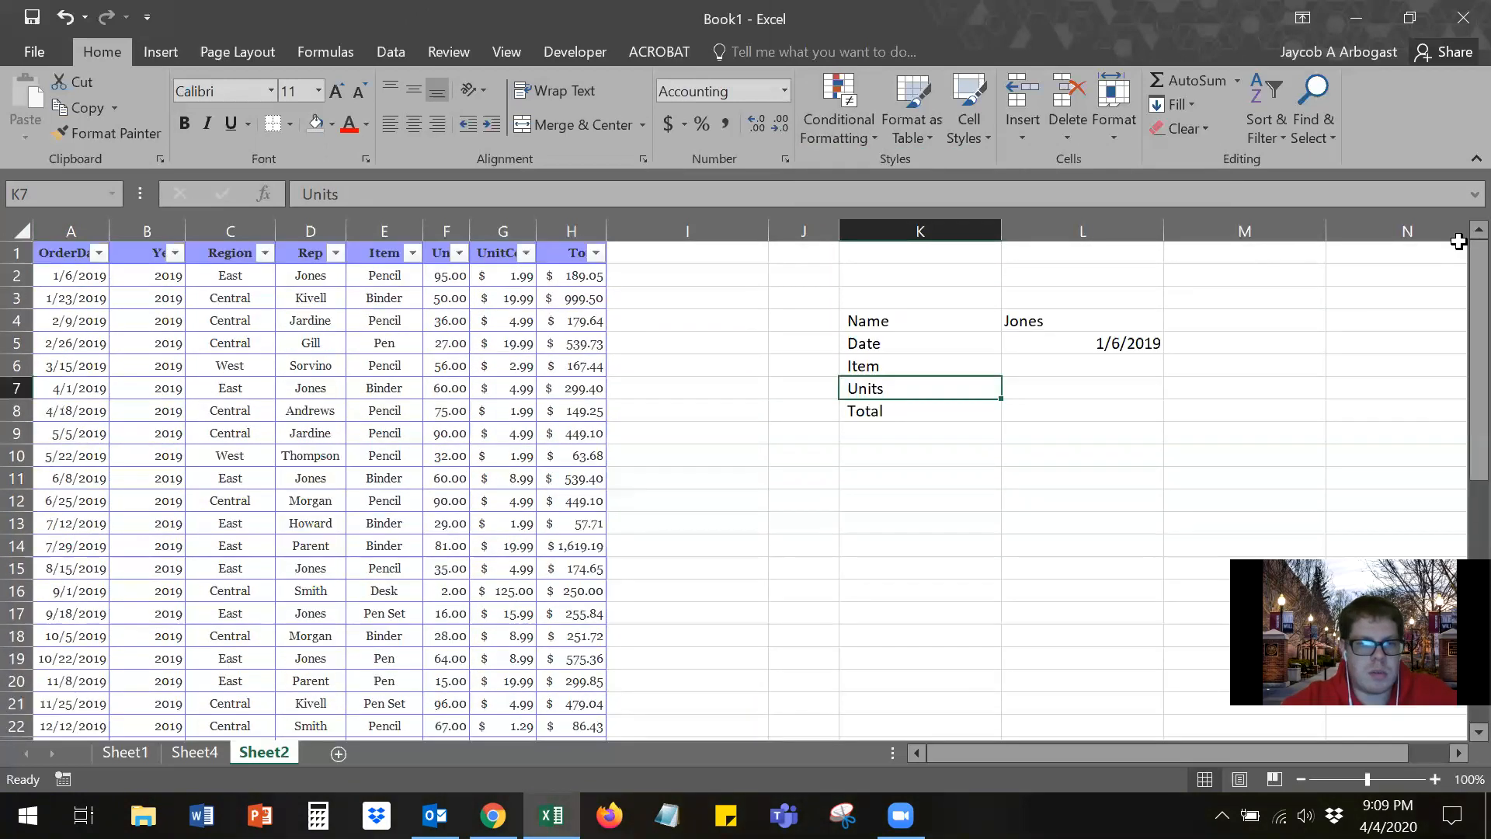
Step: Test the duplicate highlighting by setting the order date in cell A3 to 1/6/2019
left_click(84, 302)
type("1/6/19")
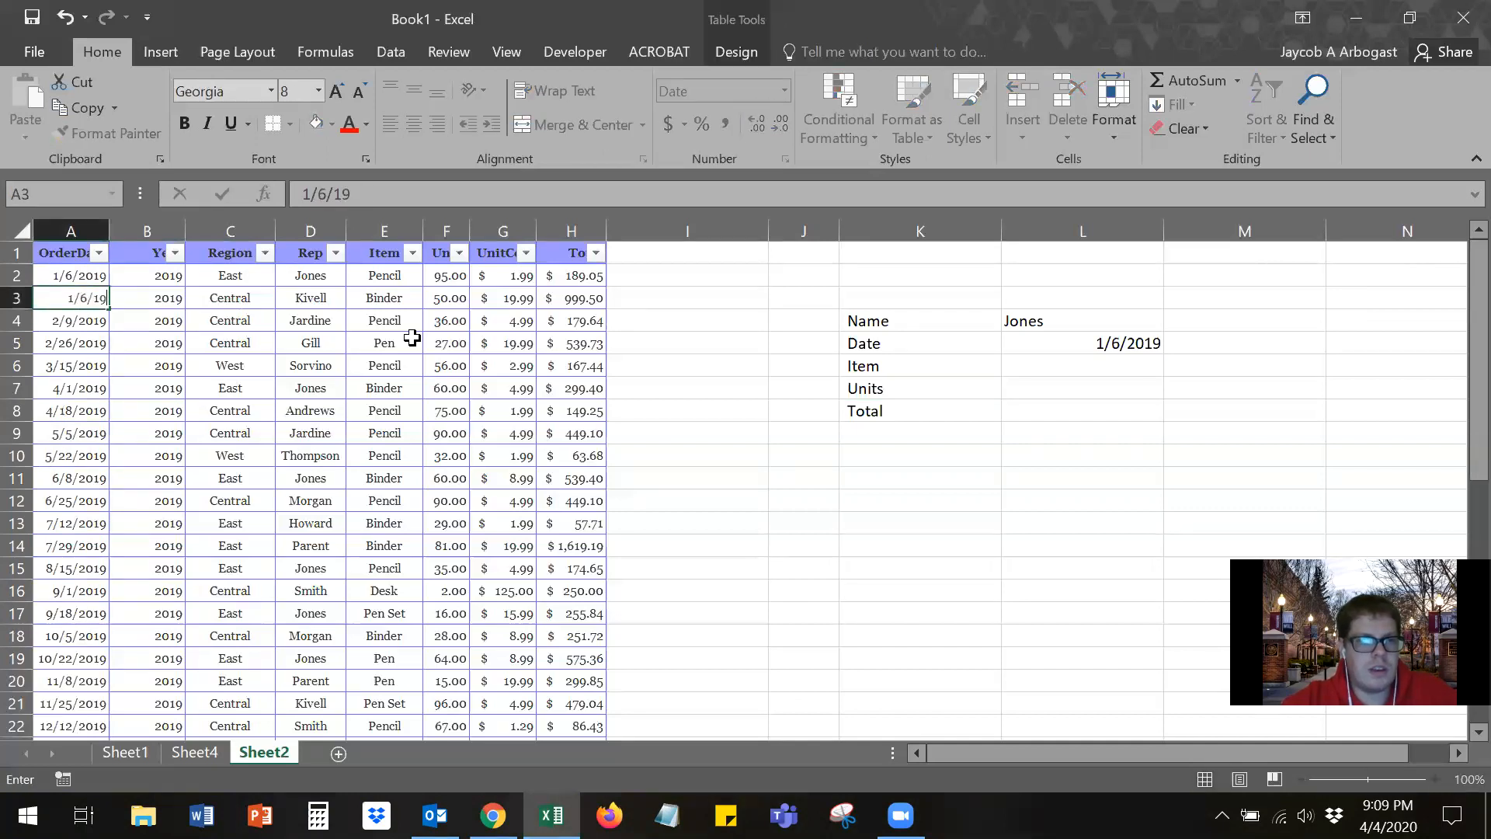
key("Return")
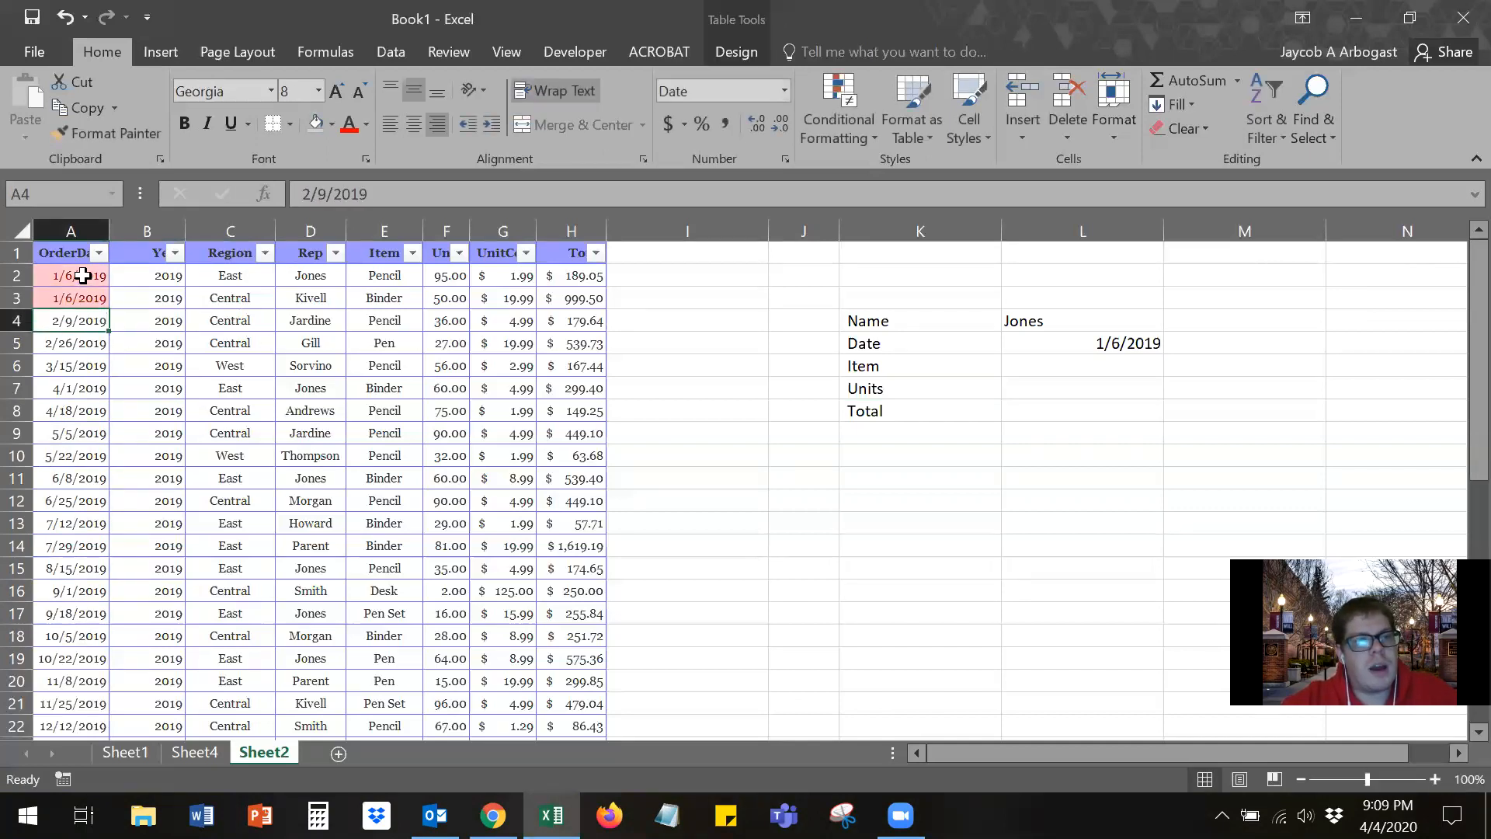
left_click_drag(83, 275, 81, 298)
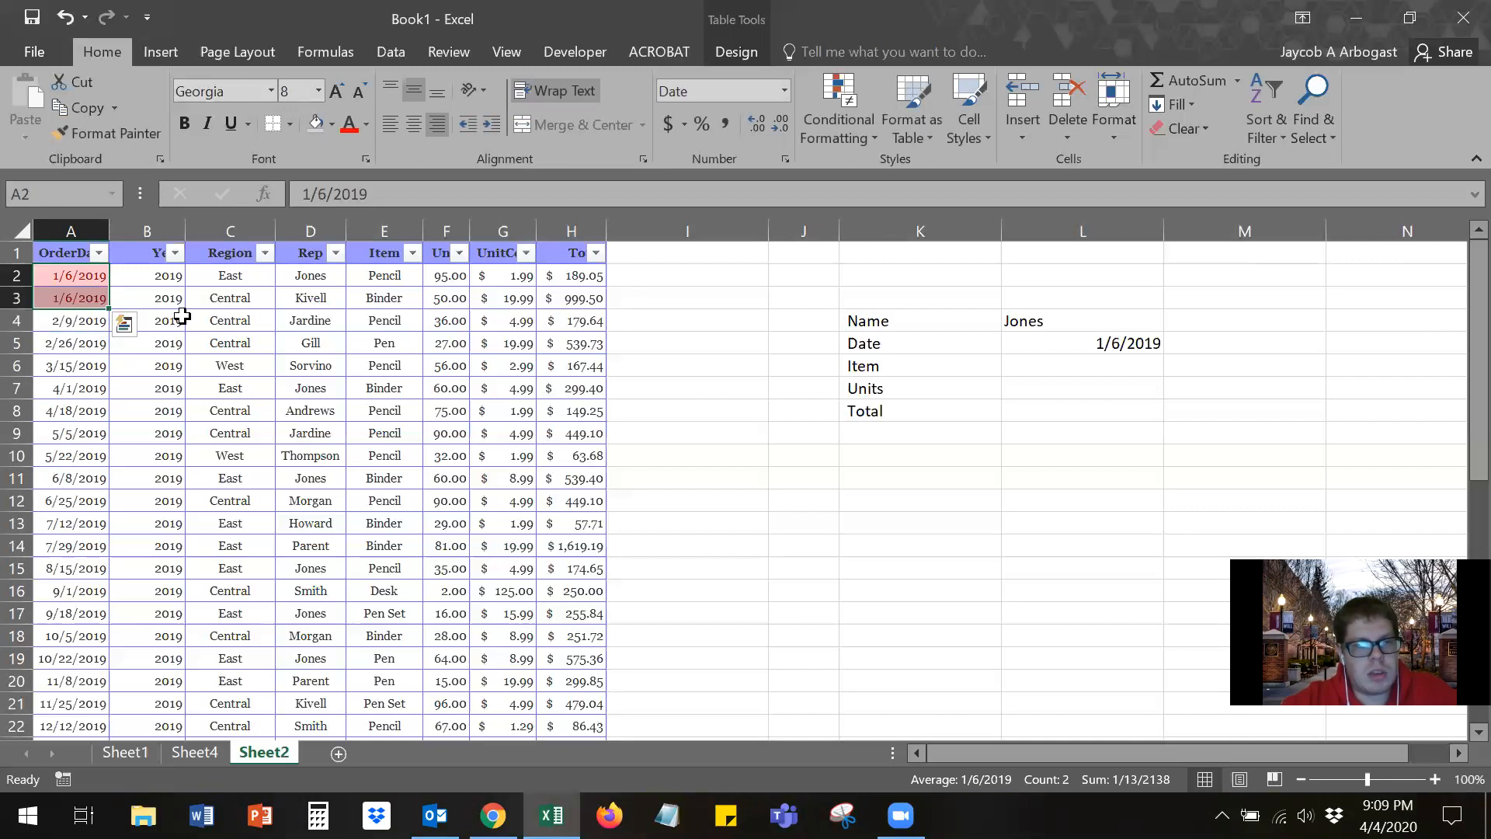
left_click(87, 296)
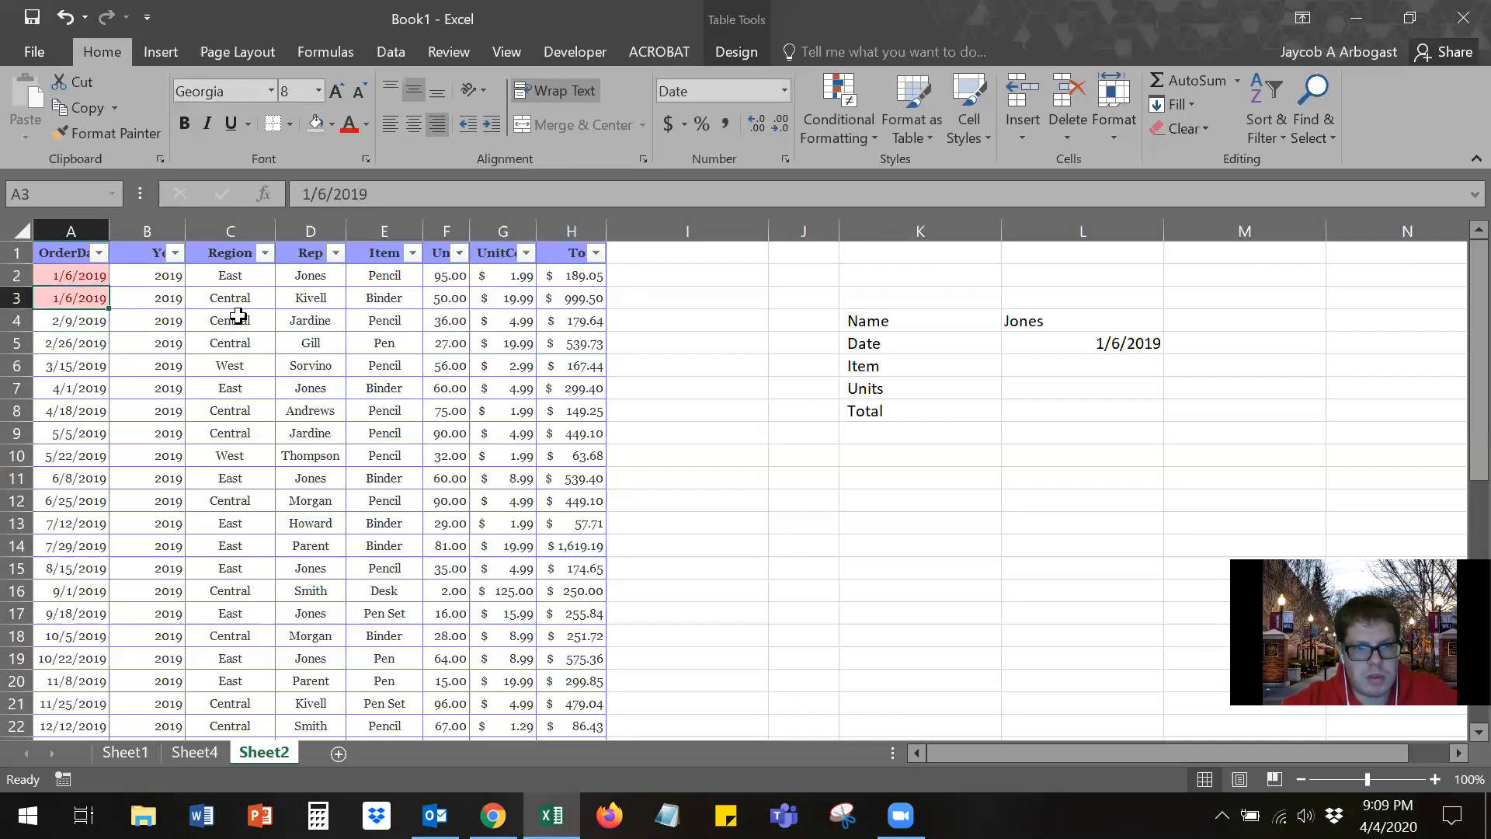
Step: Undo the test date entered in cell A3 of the OrderDate column
key("ctrl+z")
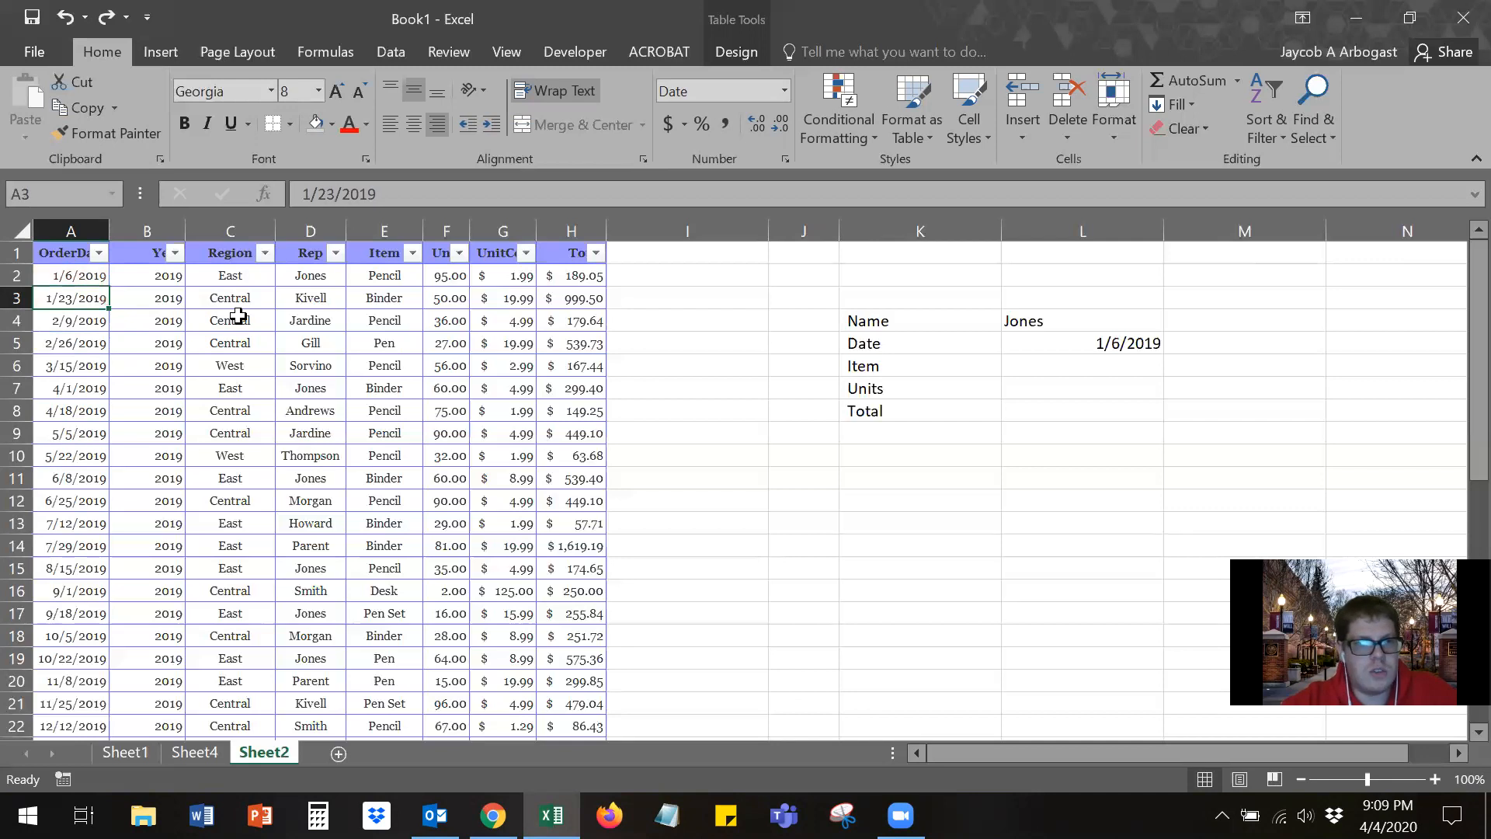
left_click(175, 321)
left_click_drag(83, 299, 106, 572)
left_click(223, 506)
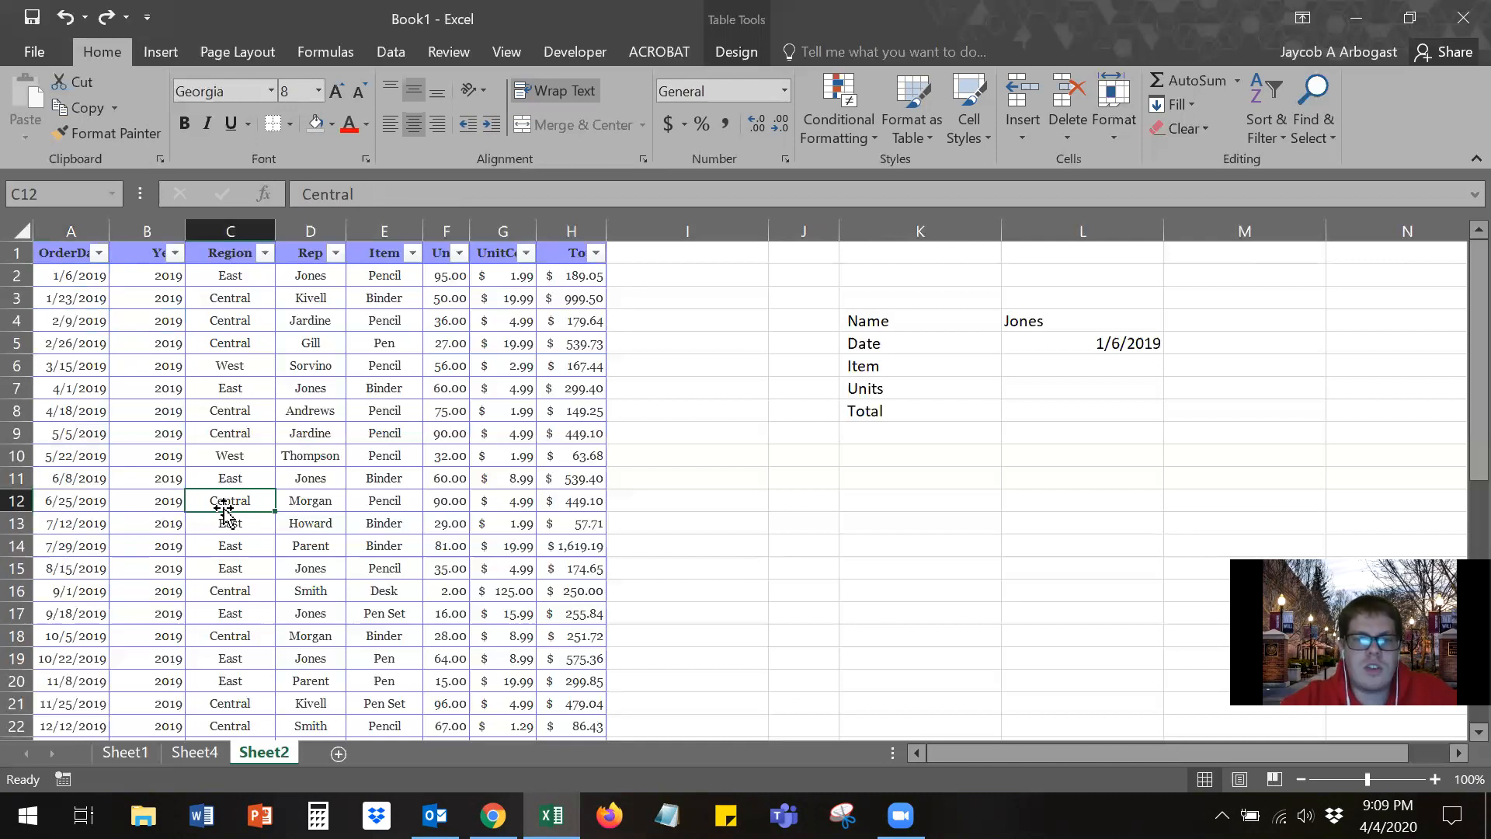
Step: Review the lookup area's name and date criteria, the first order's item, and the result cells for Item, Units and Total
left_click_drag(1066, 321, 951, 410)
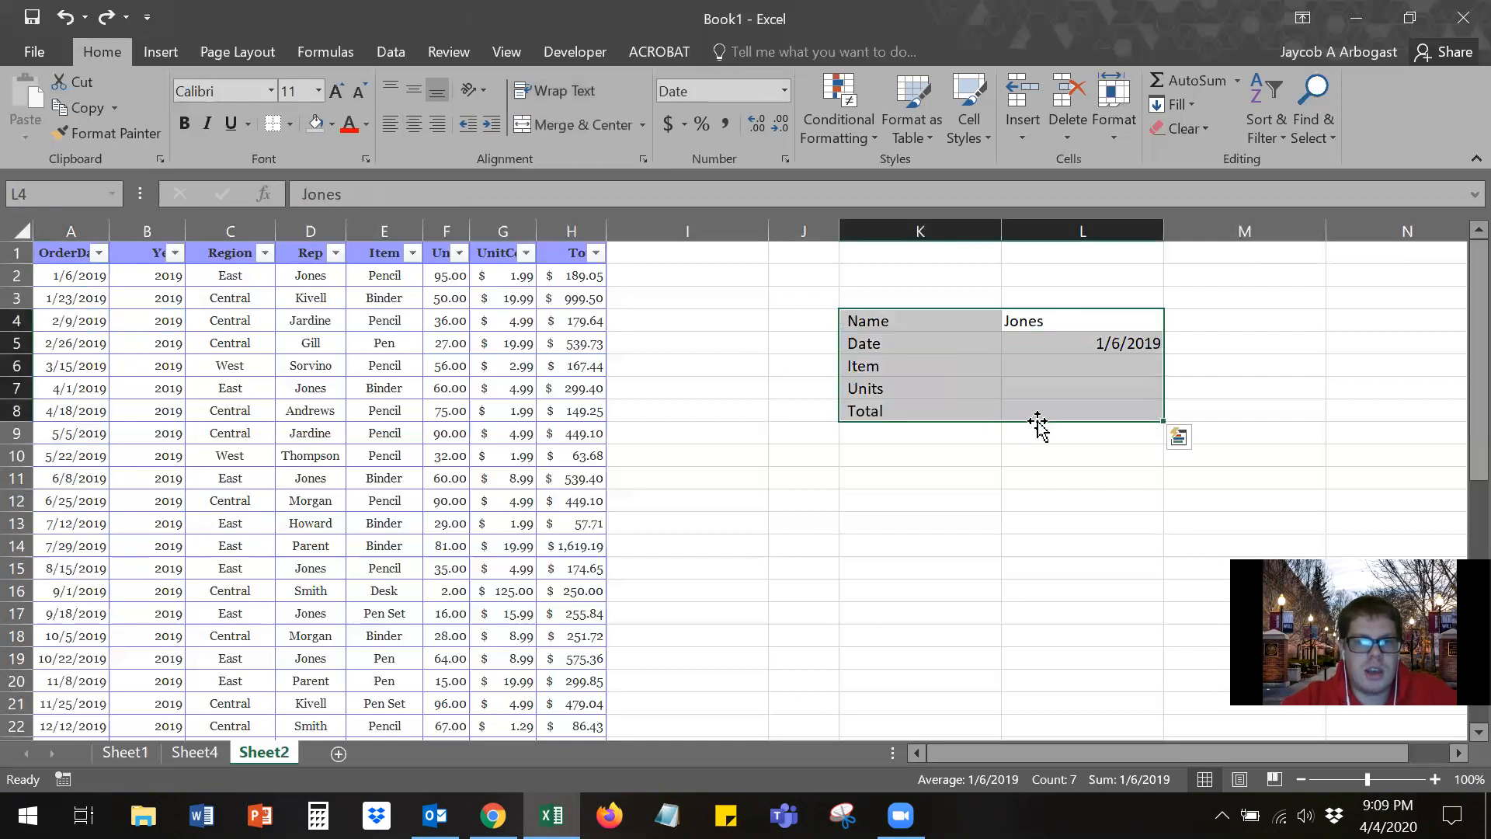
left_click(1079, 369)
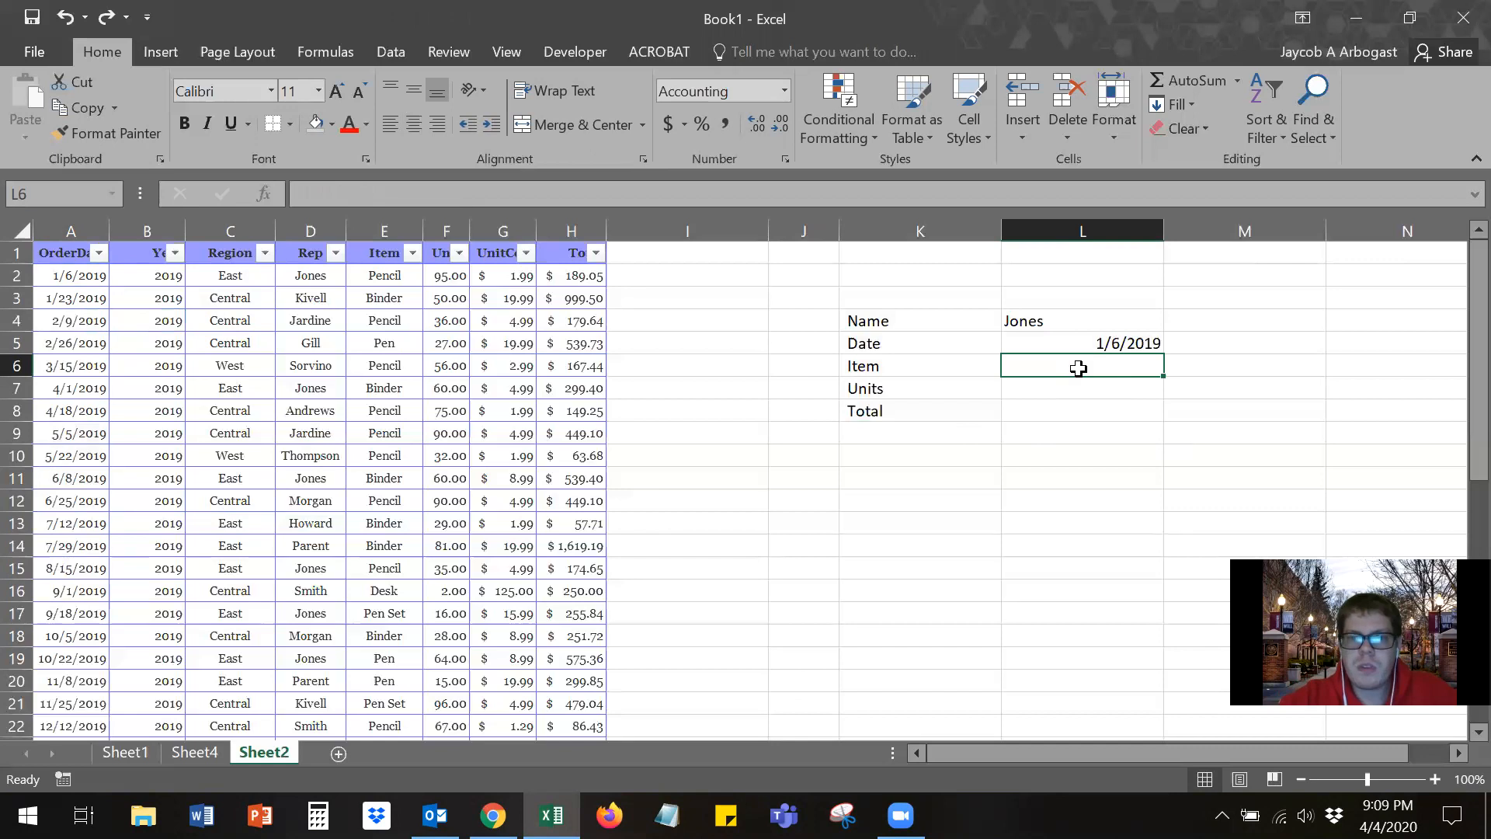
left_click(1048, 319)
left_click(1046, 342)
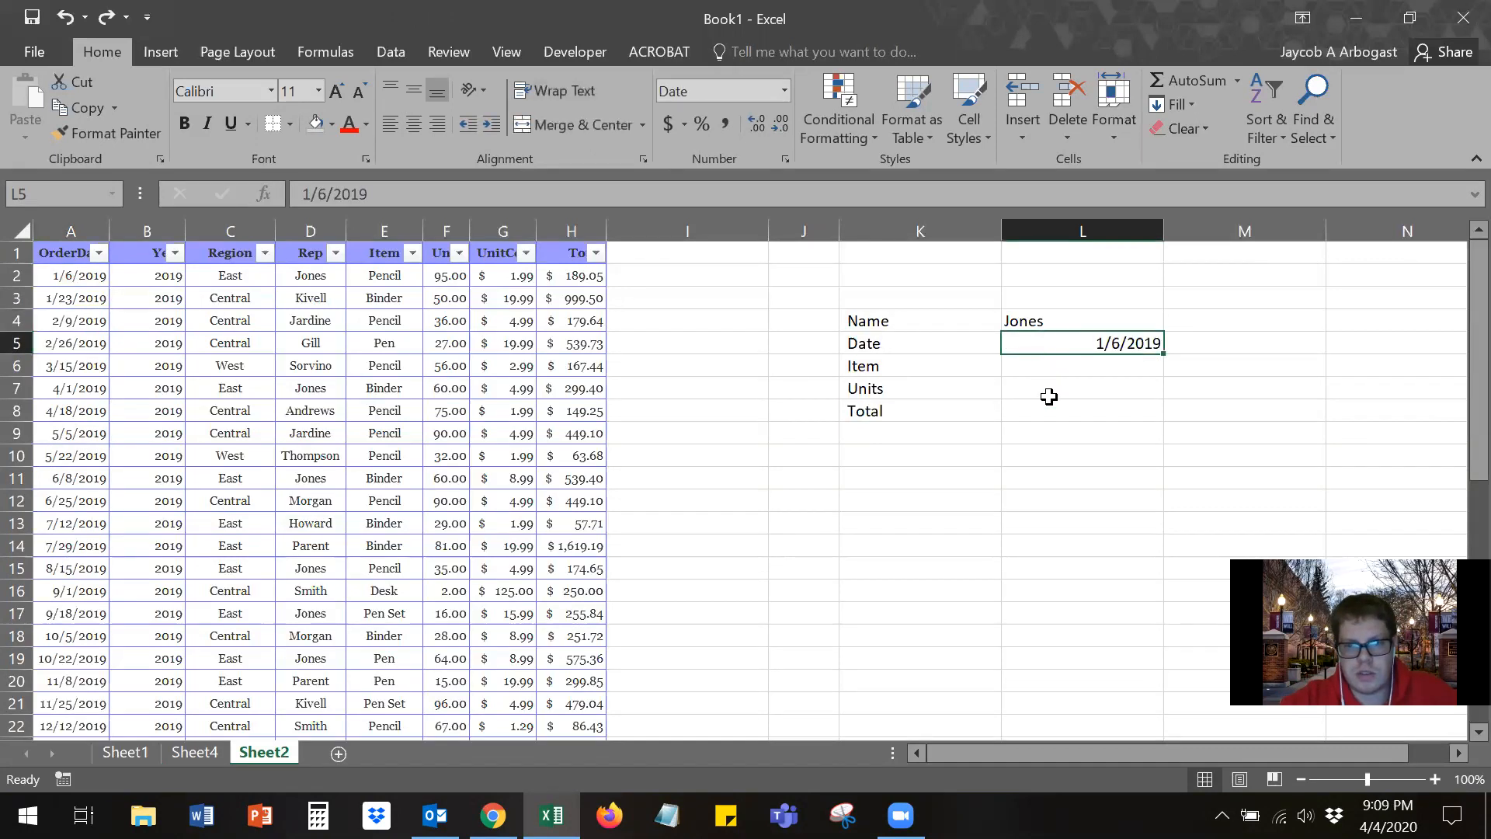
left_click(1040, 366)
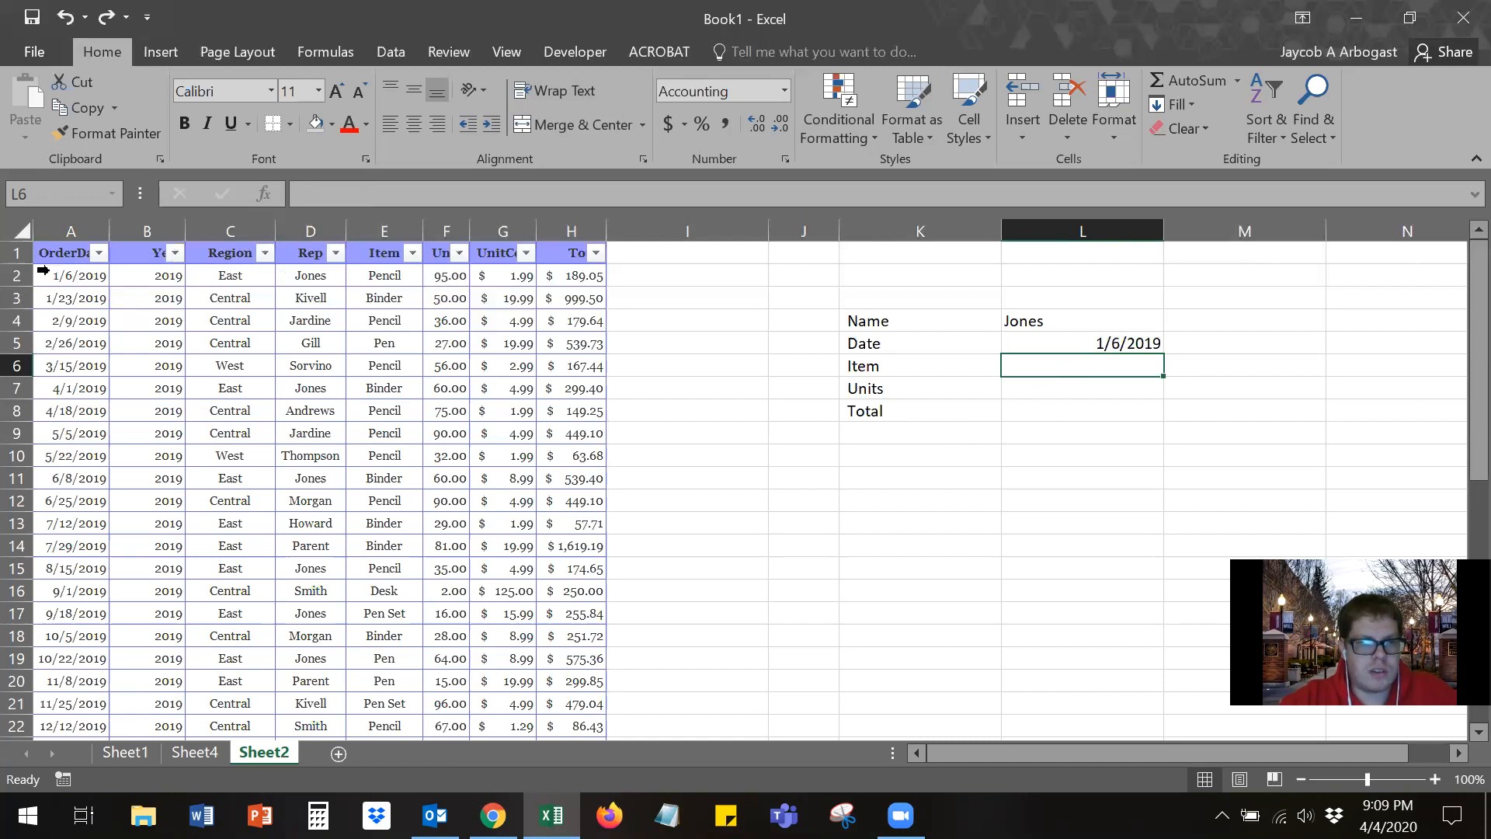
mouse_move(59, 271)
left_mouse_down()
mouse_move(310, 243)
mouse_move(316, 226)
left_mouse_up()
left_click(366, 266)
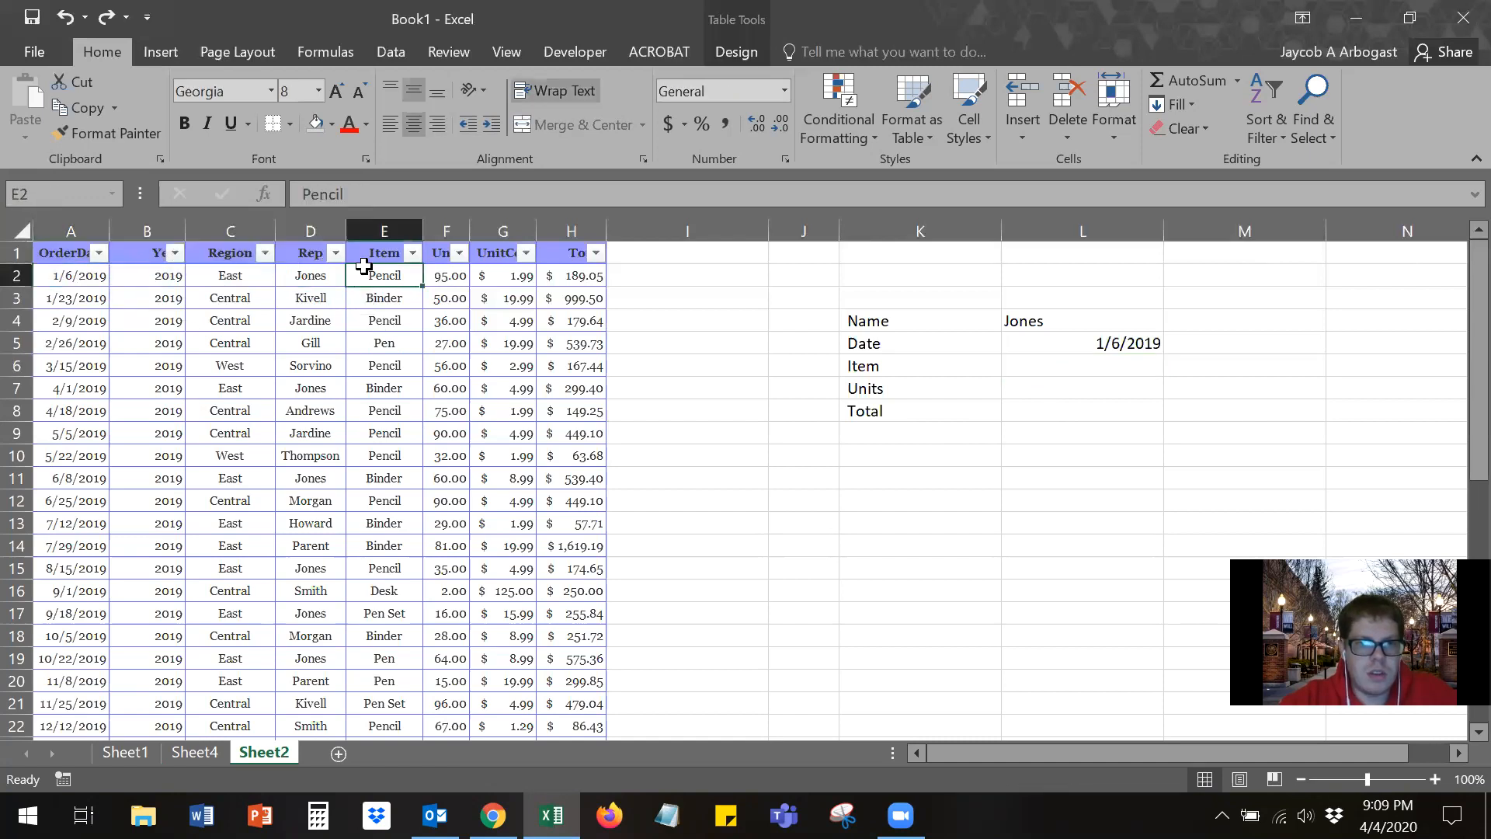
left_click(1014, 367)
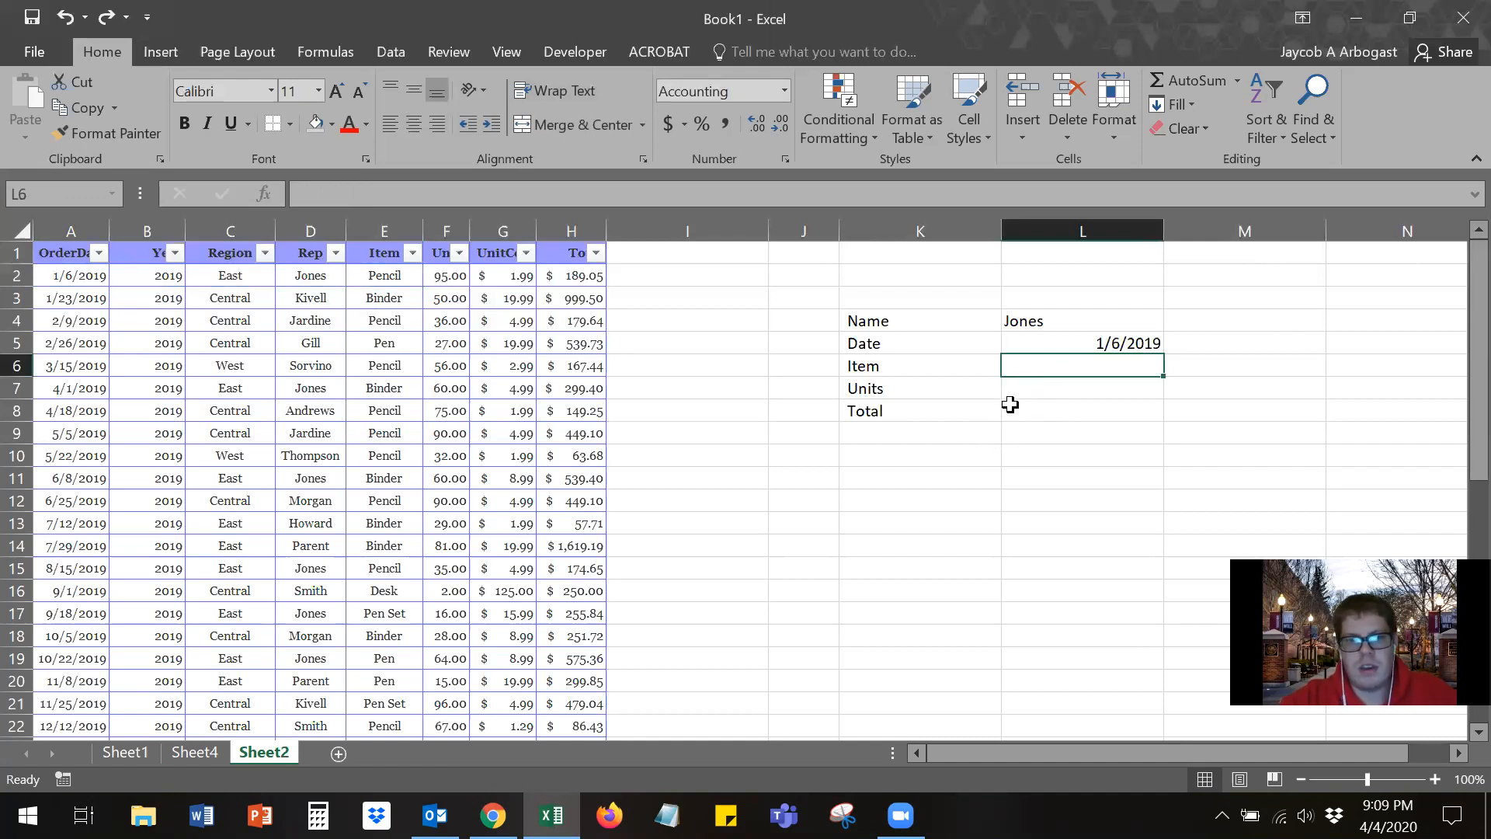
left_click(1032, 385)
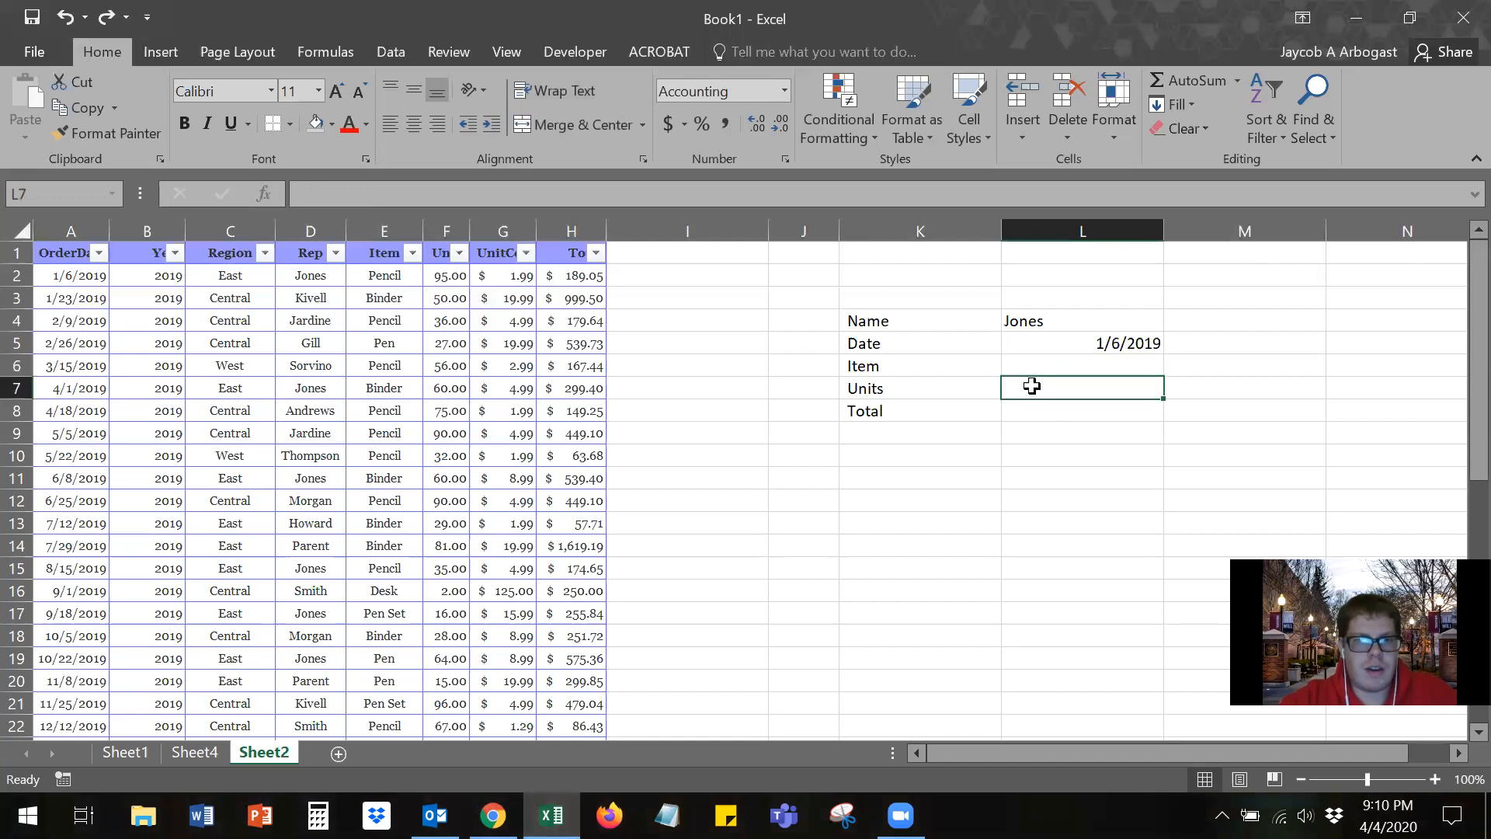
left_click(1032, 412)
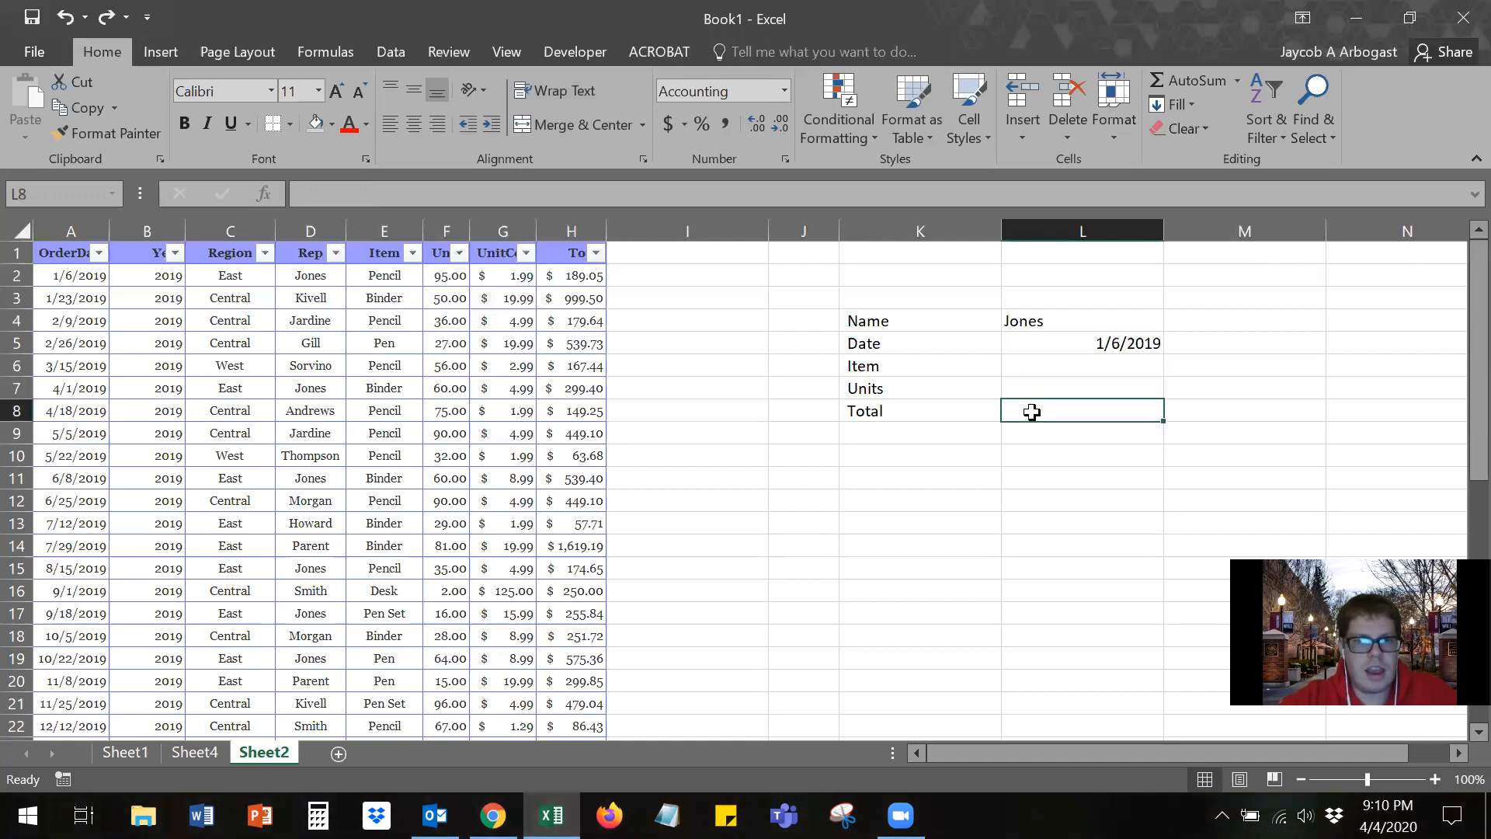
Step: Move the Item, Units and Total labels down one row to K7:K9, leaving row 6 blank below the Date row
left_click_drag(1042, 373, 1041, 400)
left_click_drag(922, 369, 1058, 458)
left_click(1058, 458)
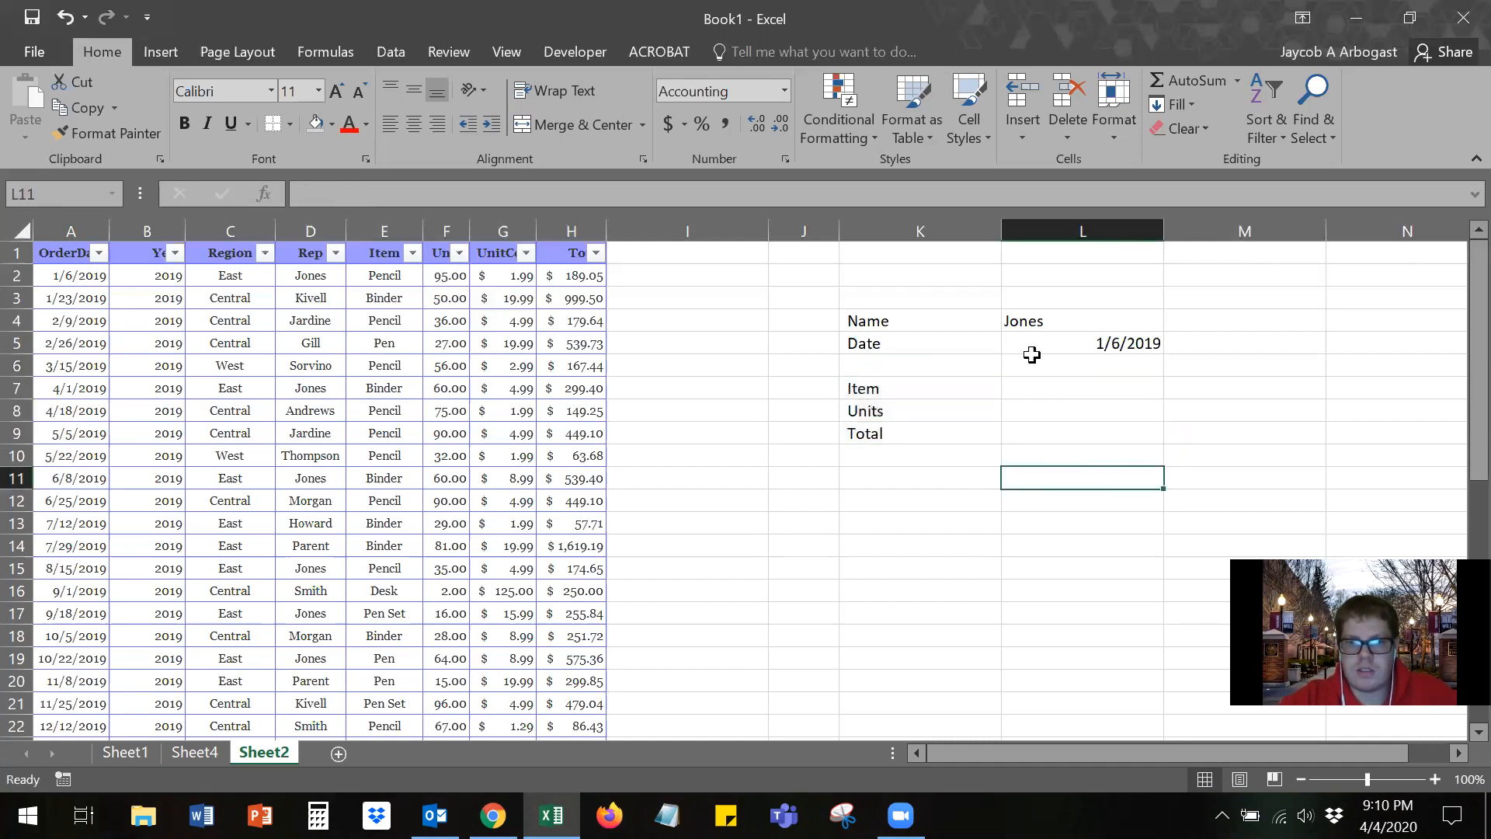
Step: Apply all borders to the Name and Date cells in K4:L5
left_click(1029, 342)
left_click_drag(1029, 342, 977, 325)
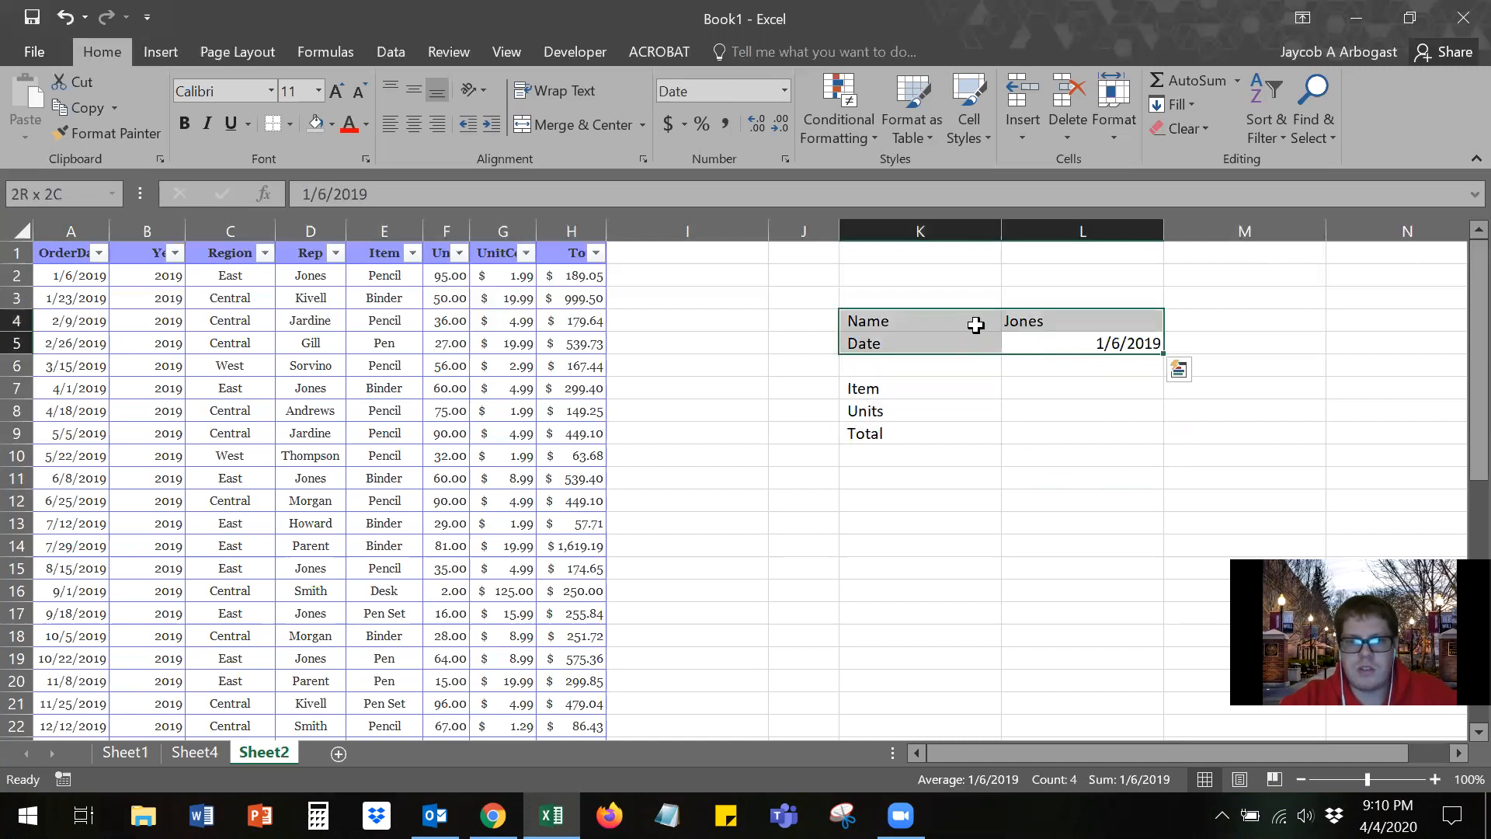
left_click(287, 127)
left_click(347, 320)
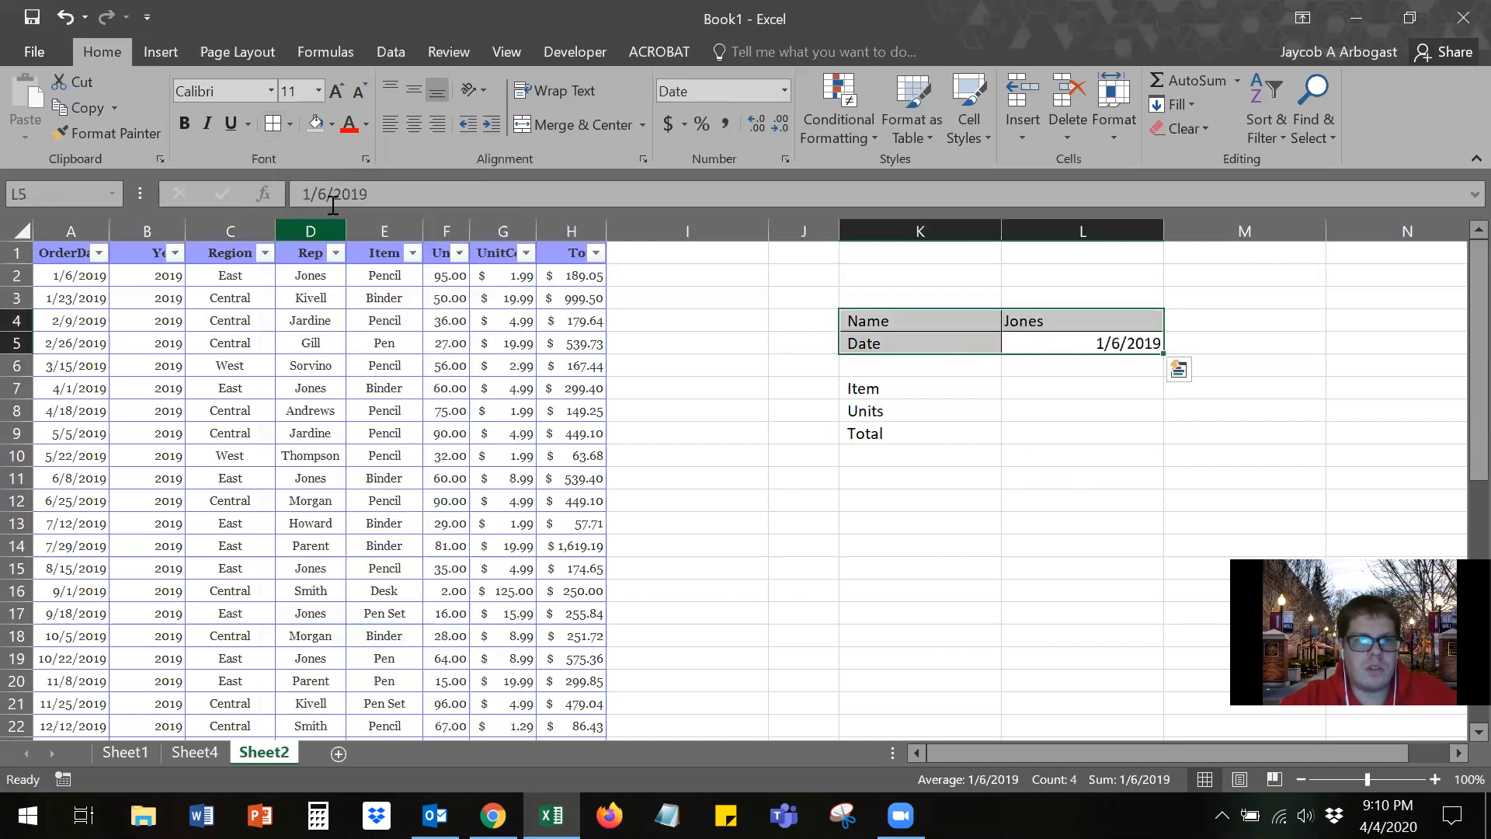
Step: Fill the name and date input cells L4:L5 with yellow
left_click_drag(1072, 323, 1072, 334)
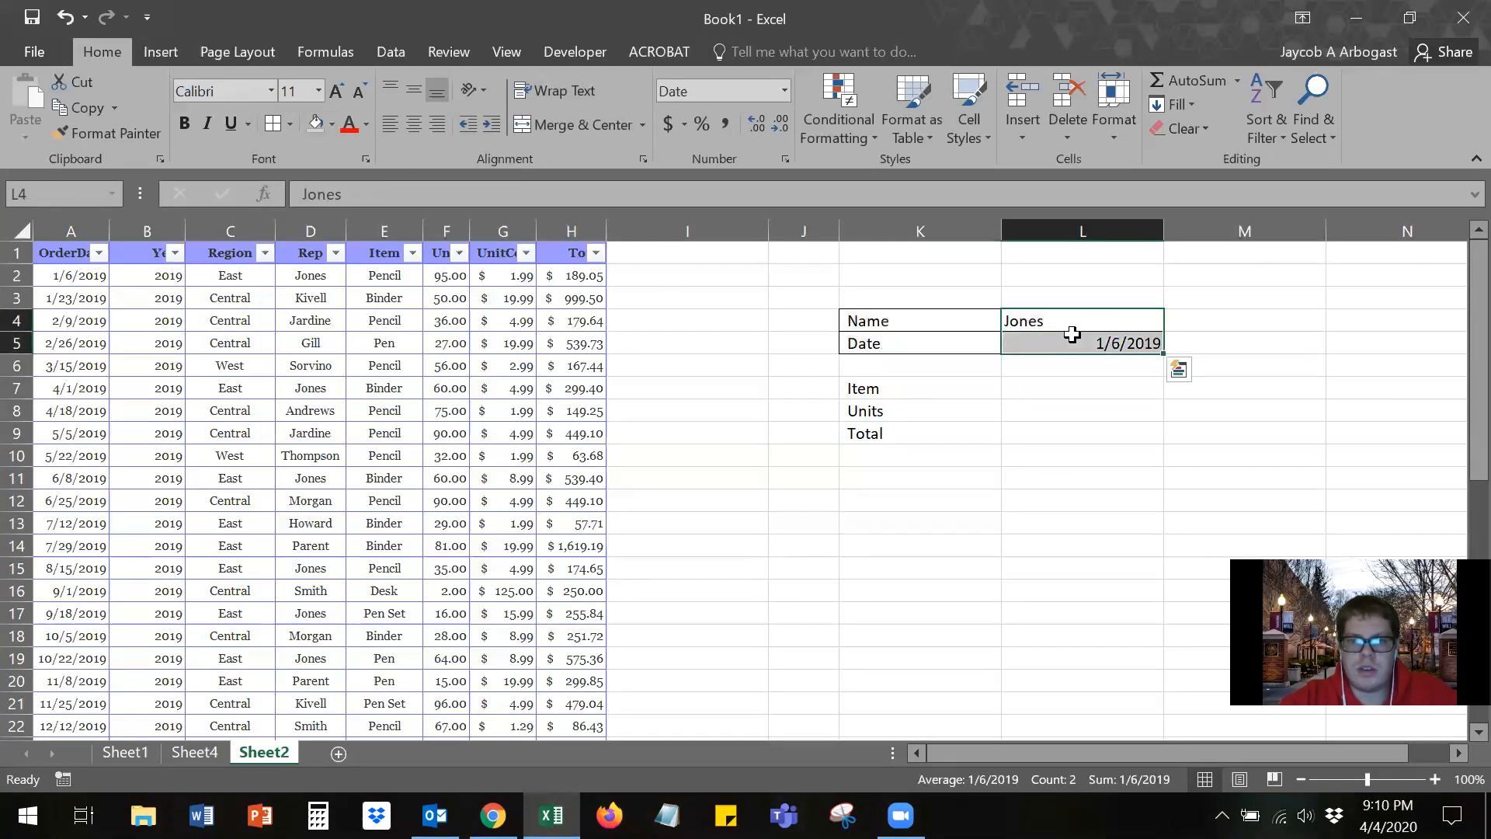
left_click(331, 126)
left_click(369, 293)
left_click(1082, 409)
left_click(1033, 319)
left_click(1025, 344)
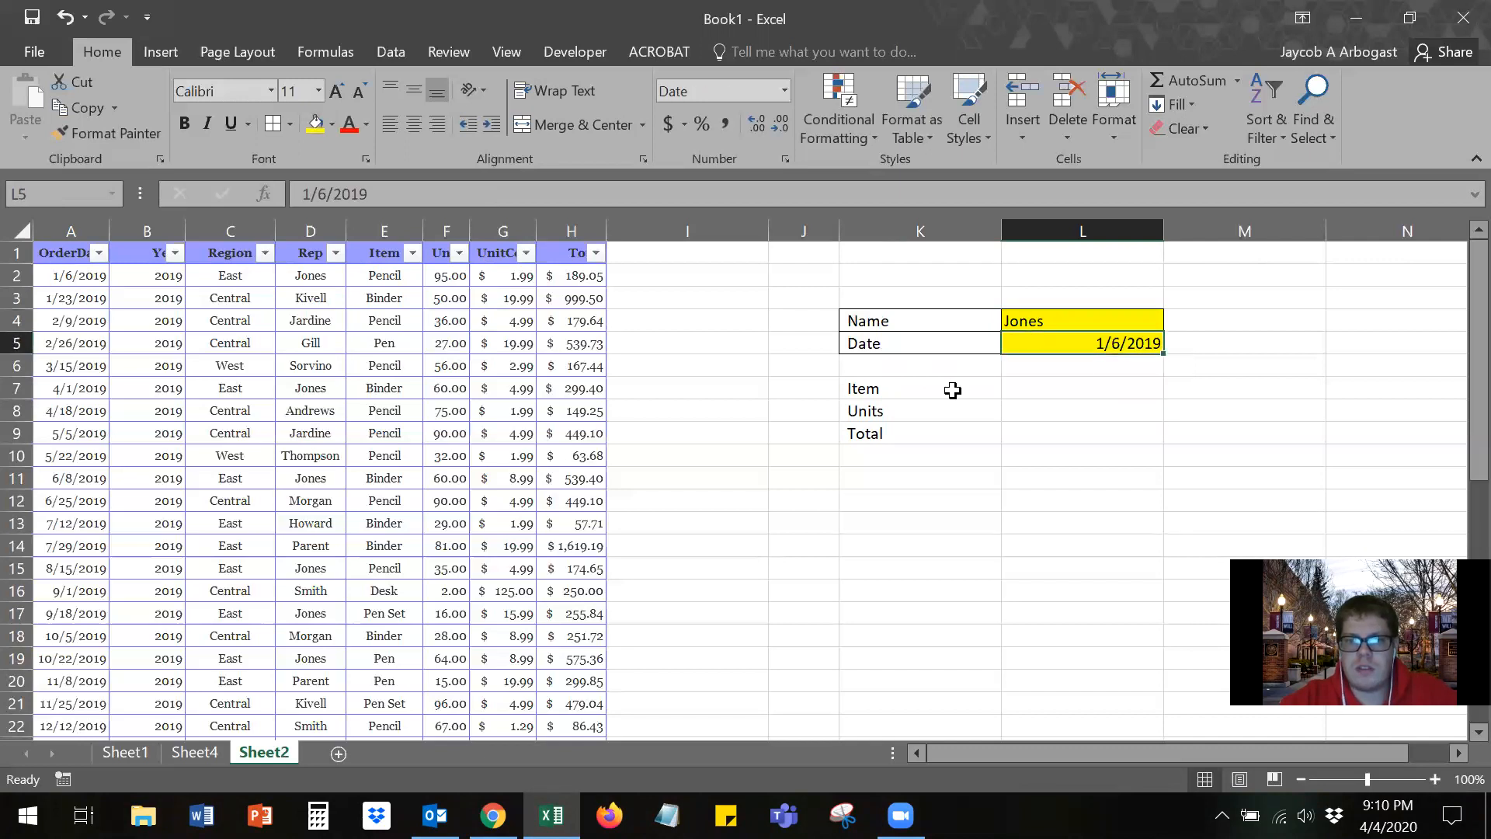
Step: Apply all borders to the Item, Units and Total cells in K7:L9
left_click_drag(953, 390, 1042, 442)
left_click_drag(929, 431, 1009, 393)
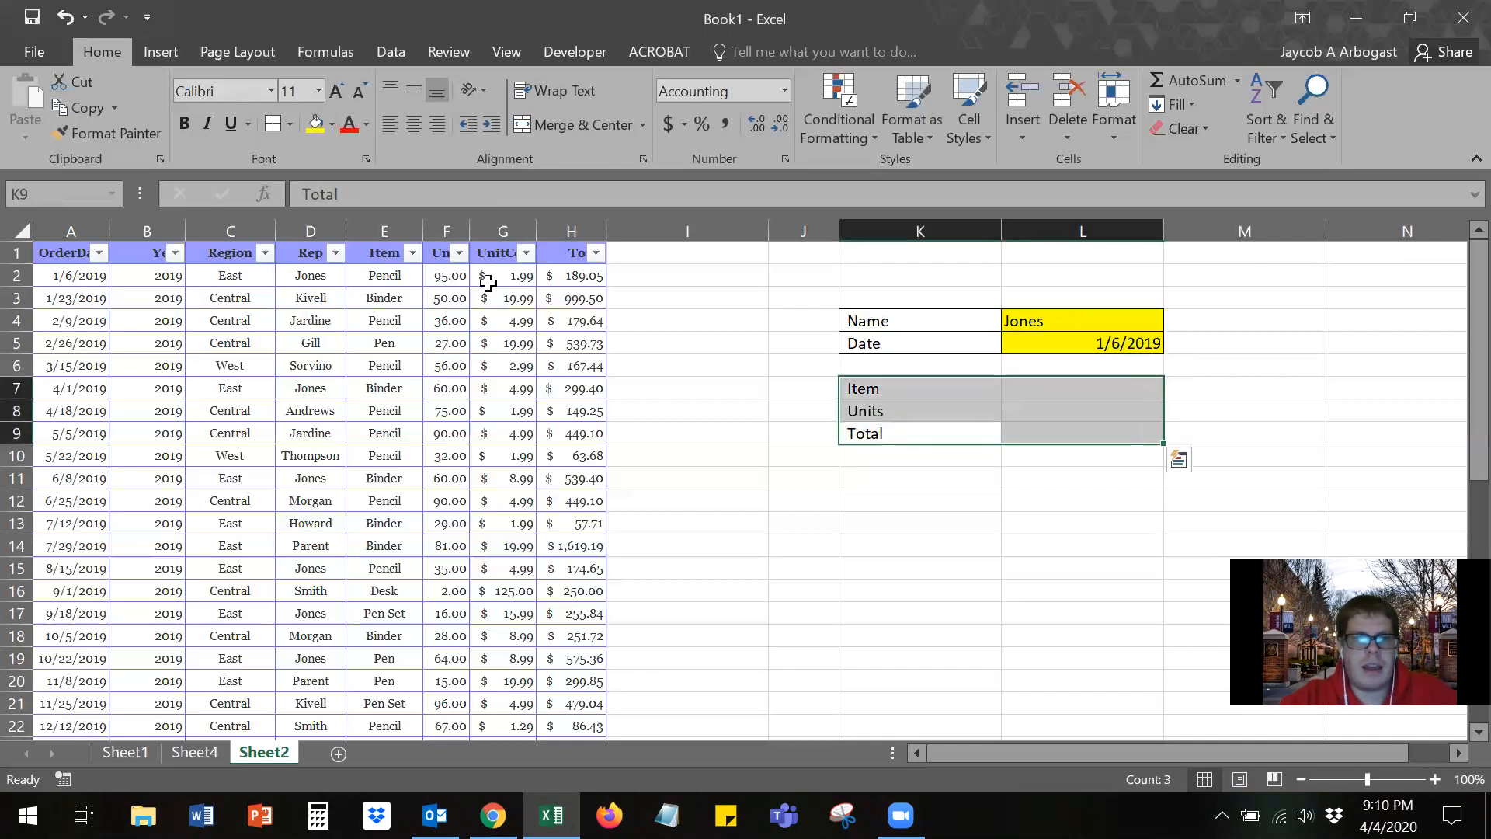
left_click(331, 126)
left_click(1118, 417)
Step: Fill the result cells L7:L9 with the lightest theme green
left_click_drag(1108, 386, 1107, 433)
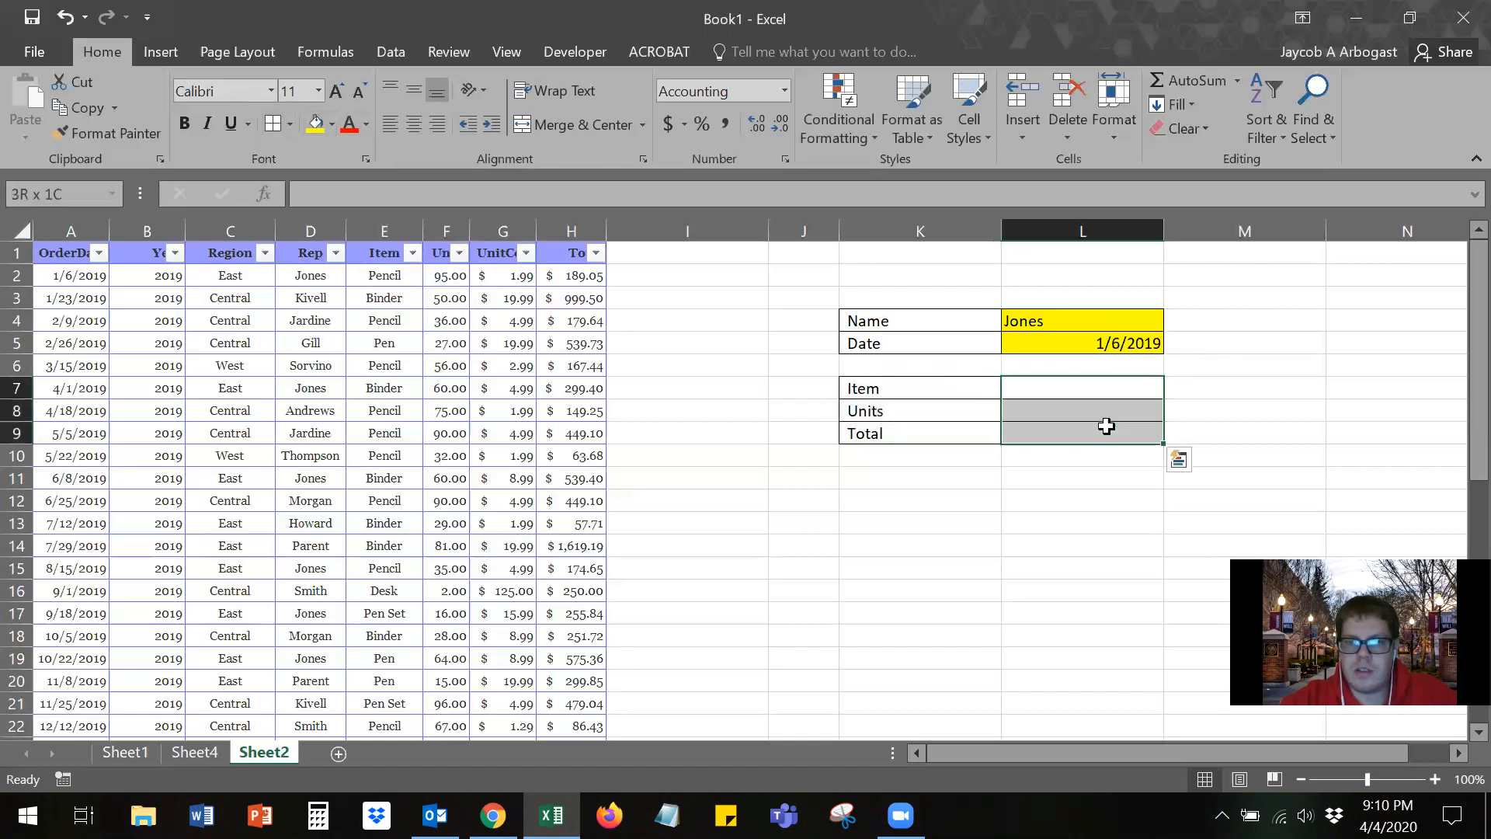
left_click(334, 128)
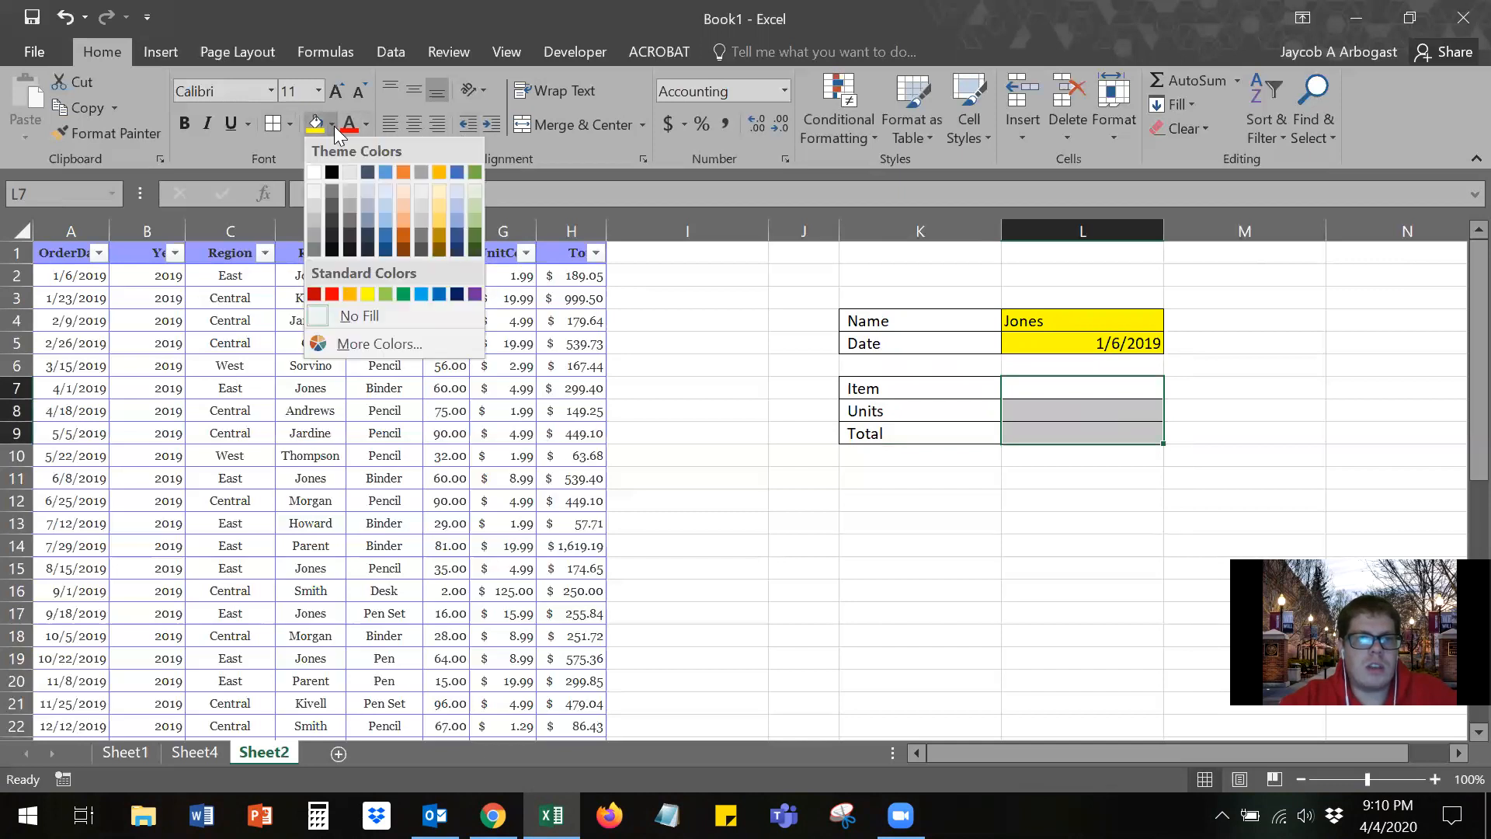
left_click(477, 192)
left_click(893, 465)
left_click(1015, 501)
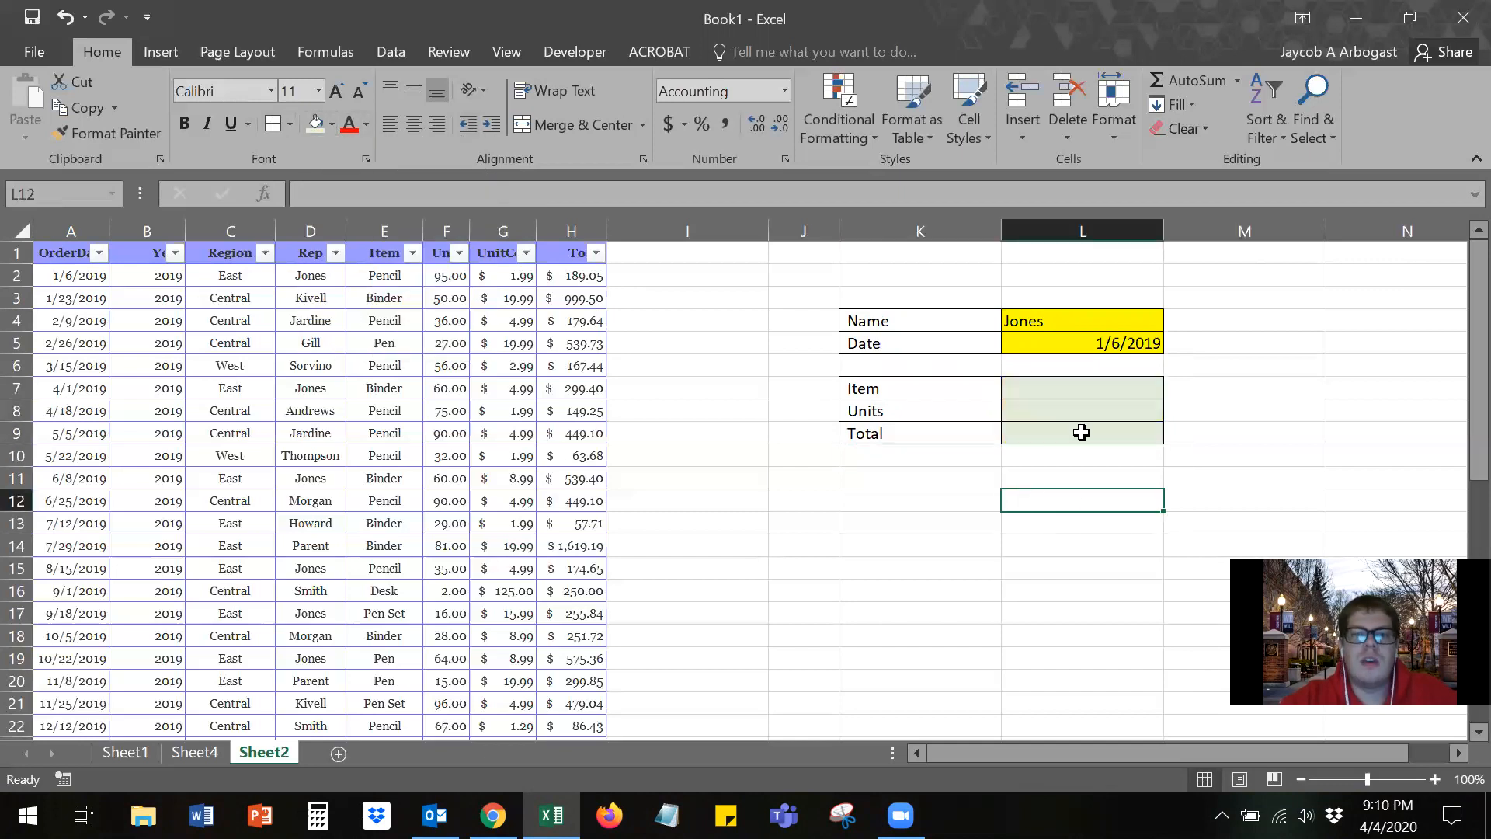
Step: Begin an INDEX formula in the Item result cell L7 with the whole Item column E:E as its array
left_click(1066, 385)
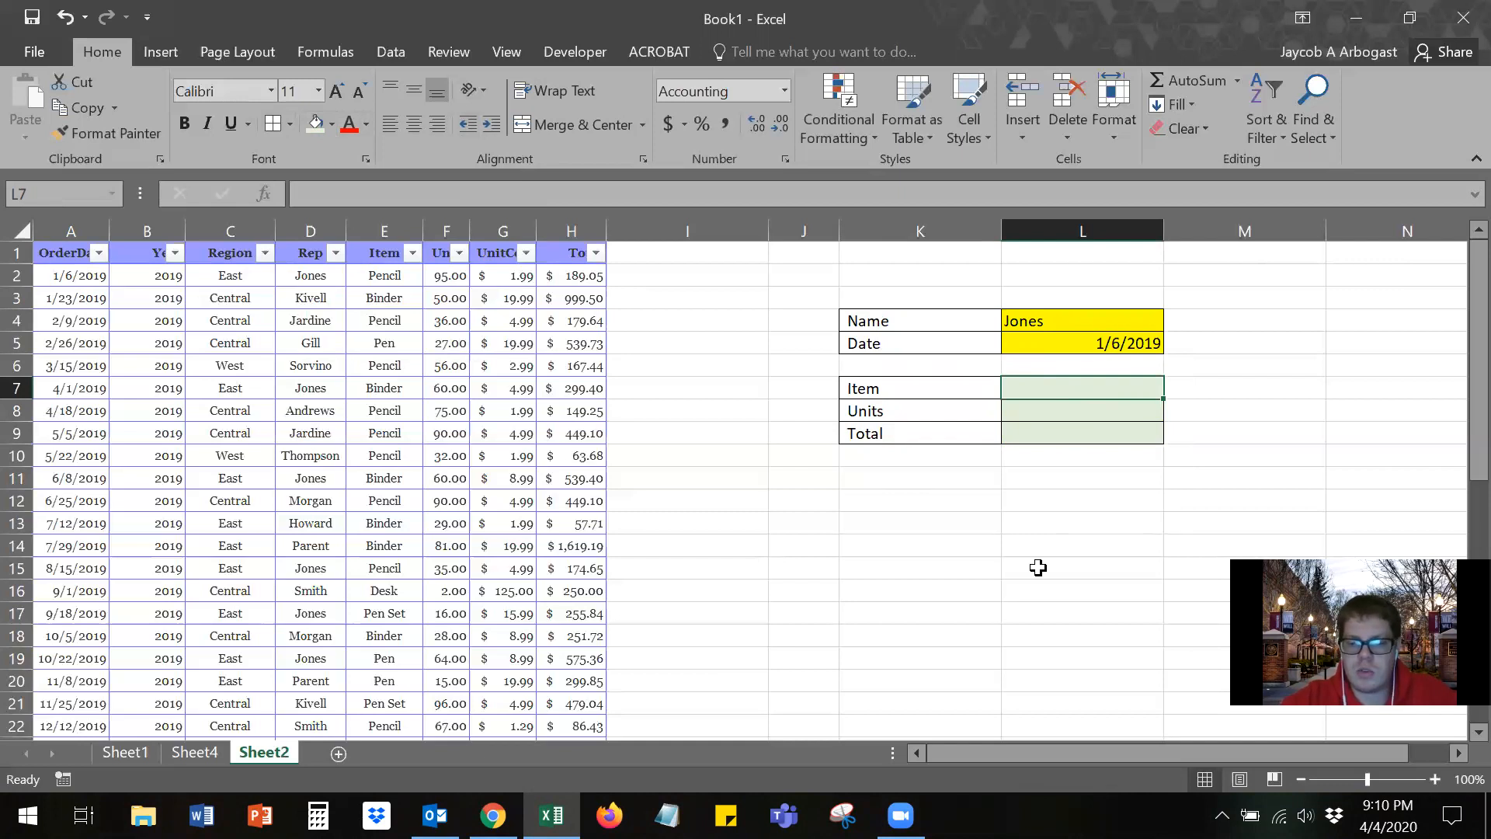
type("=inde")
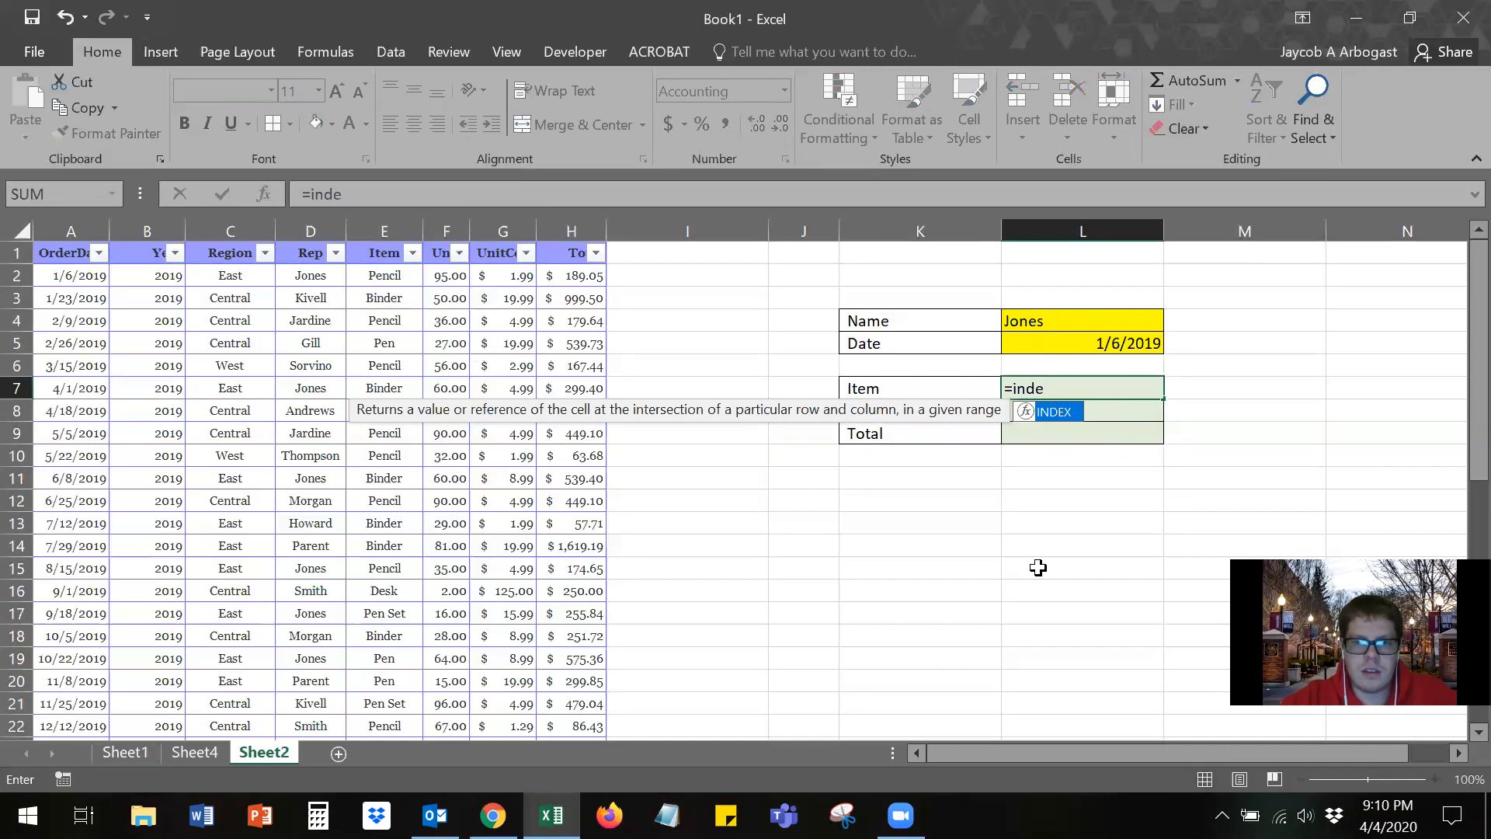
key("Tab")
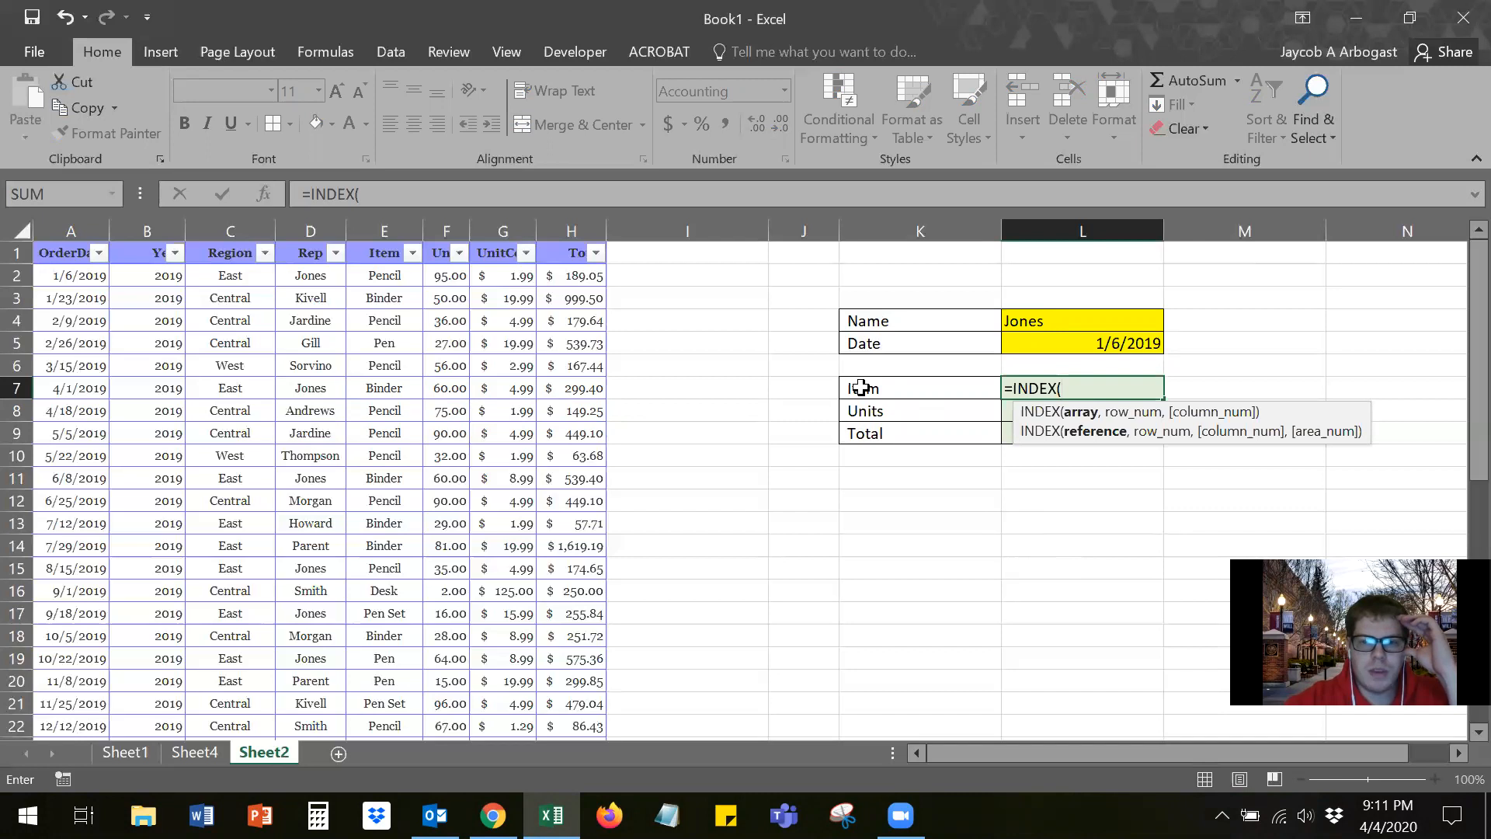
left_click(388, 227)
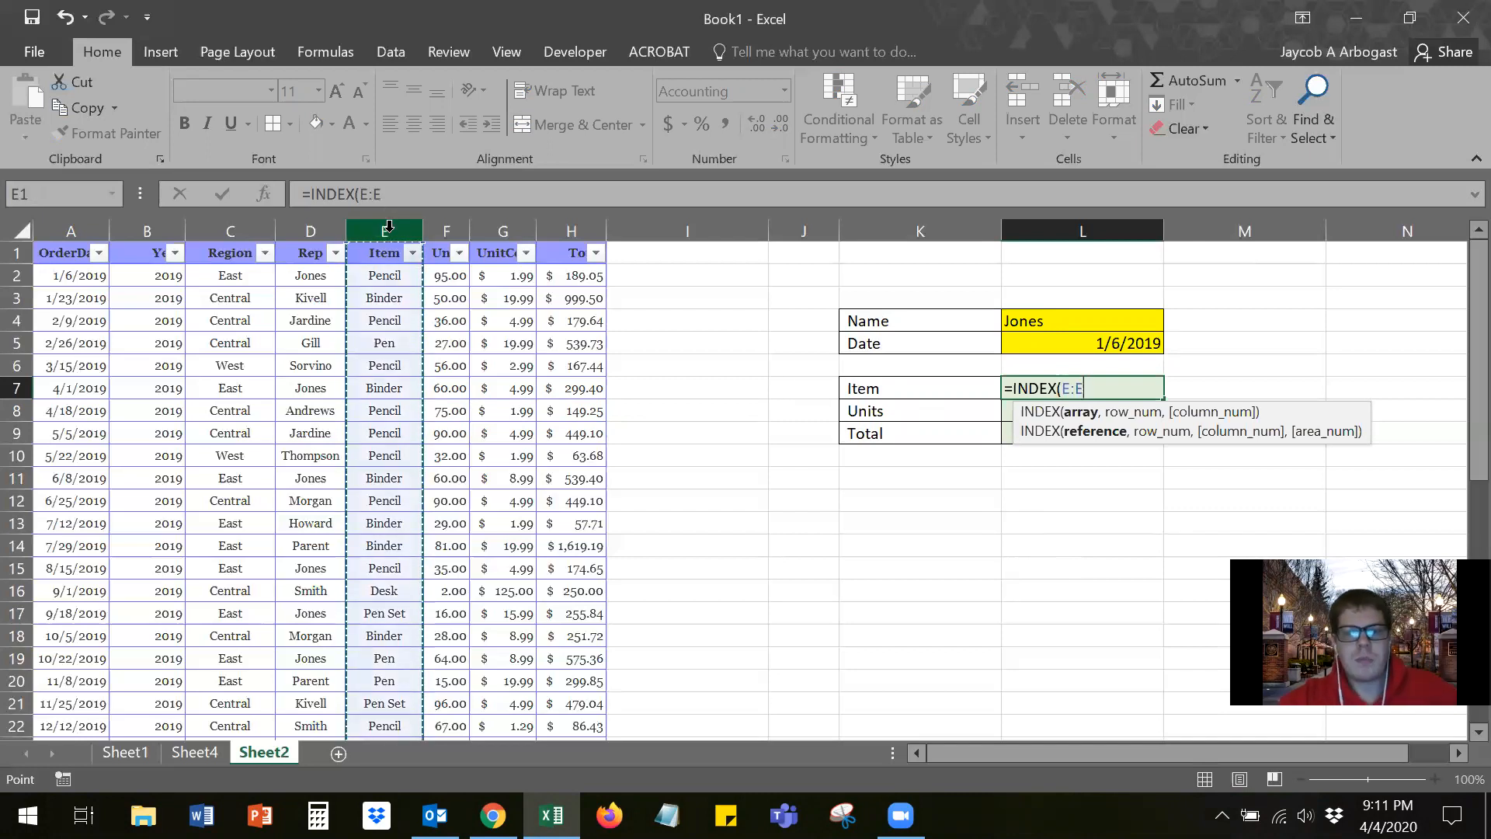
type(",")
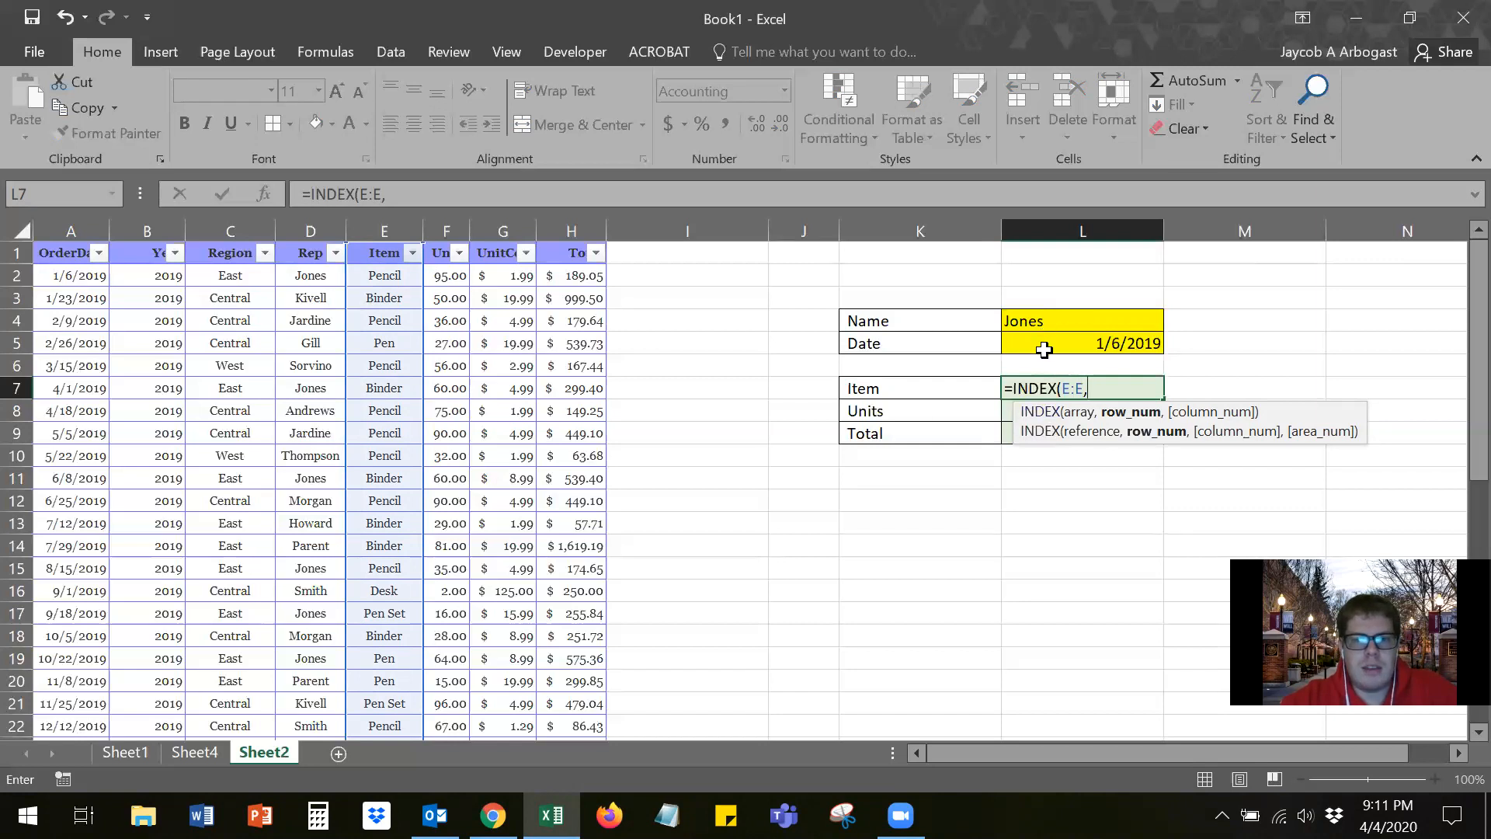
Step: Nest a MATCH function as the INDEX row number, with the combined name and date L4&L5 as its lookup value
type("mat")
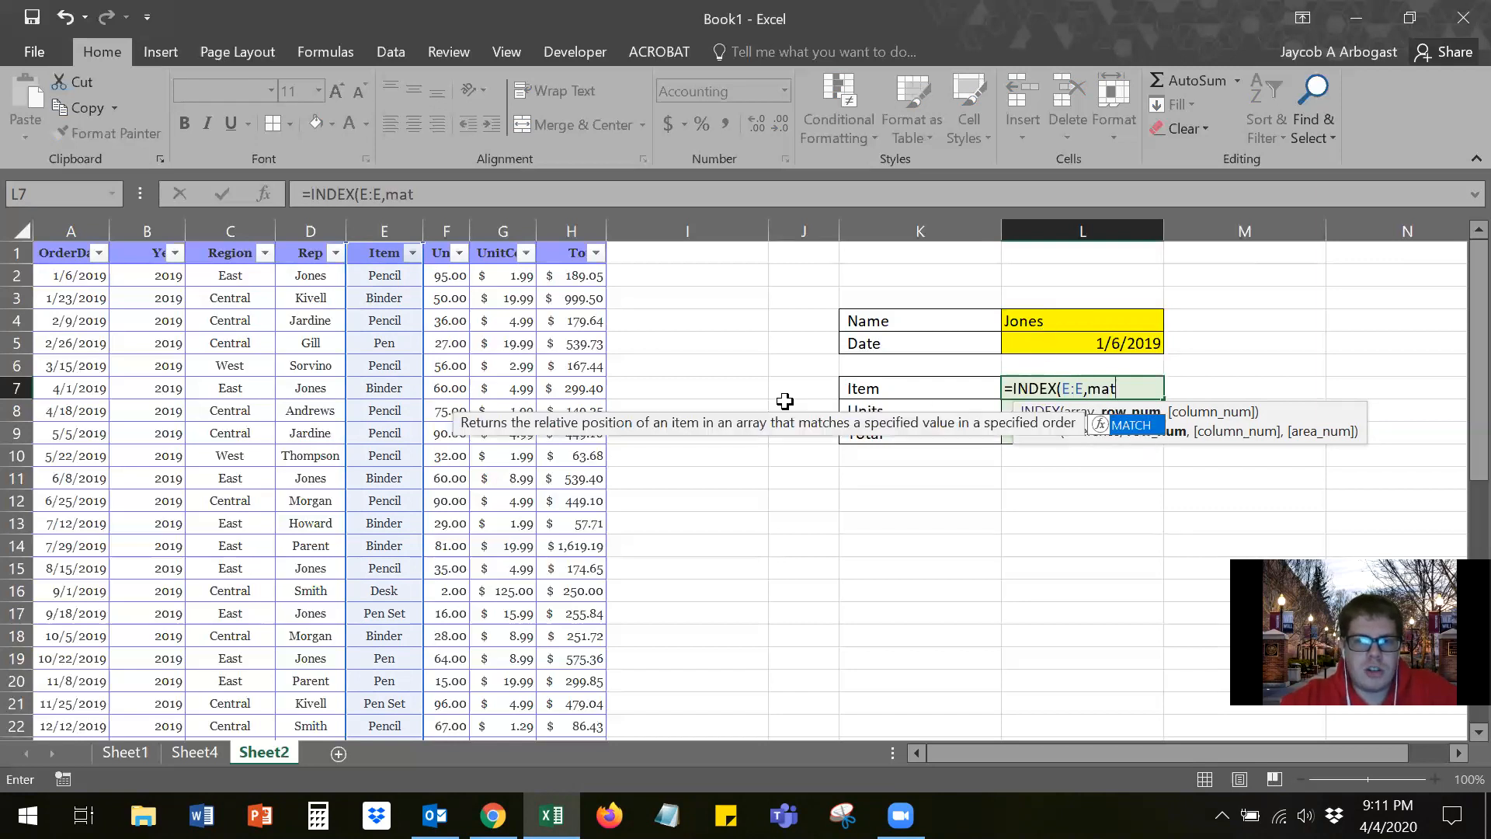
key("Tab")
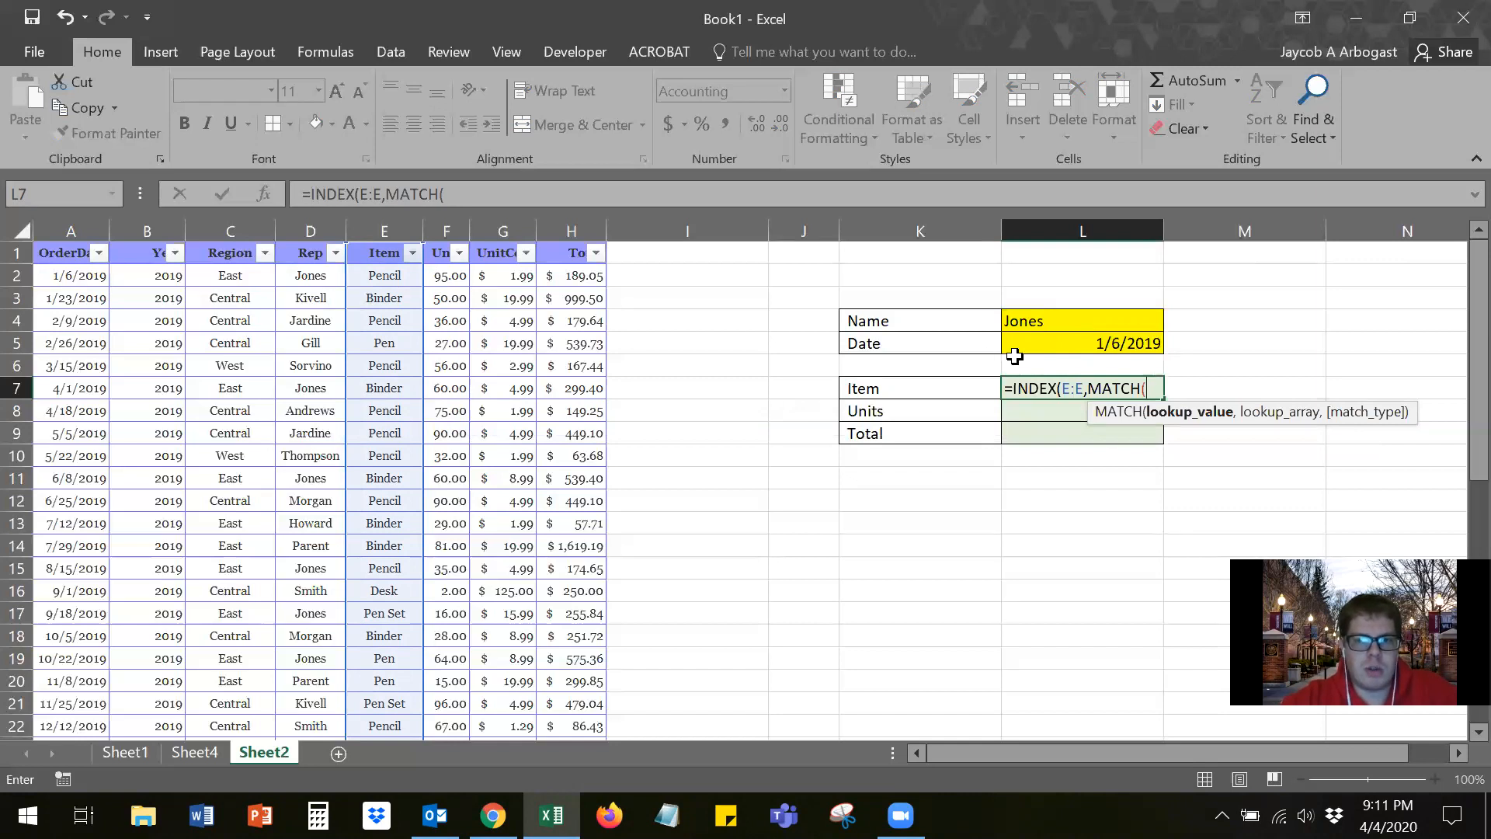
left_click(1047, 326)
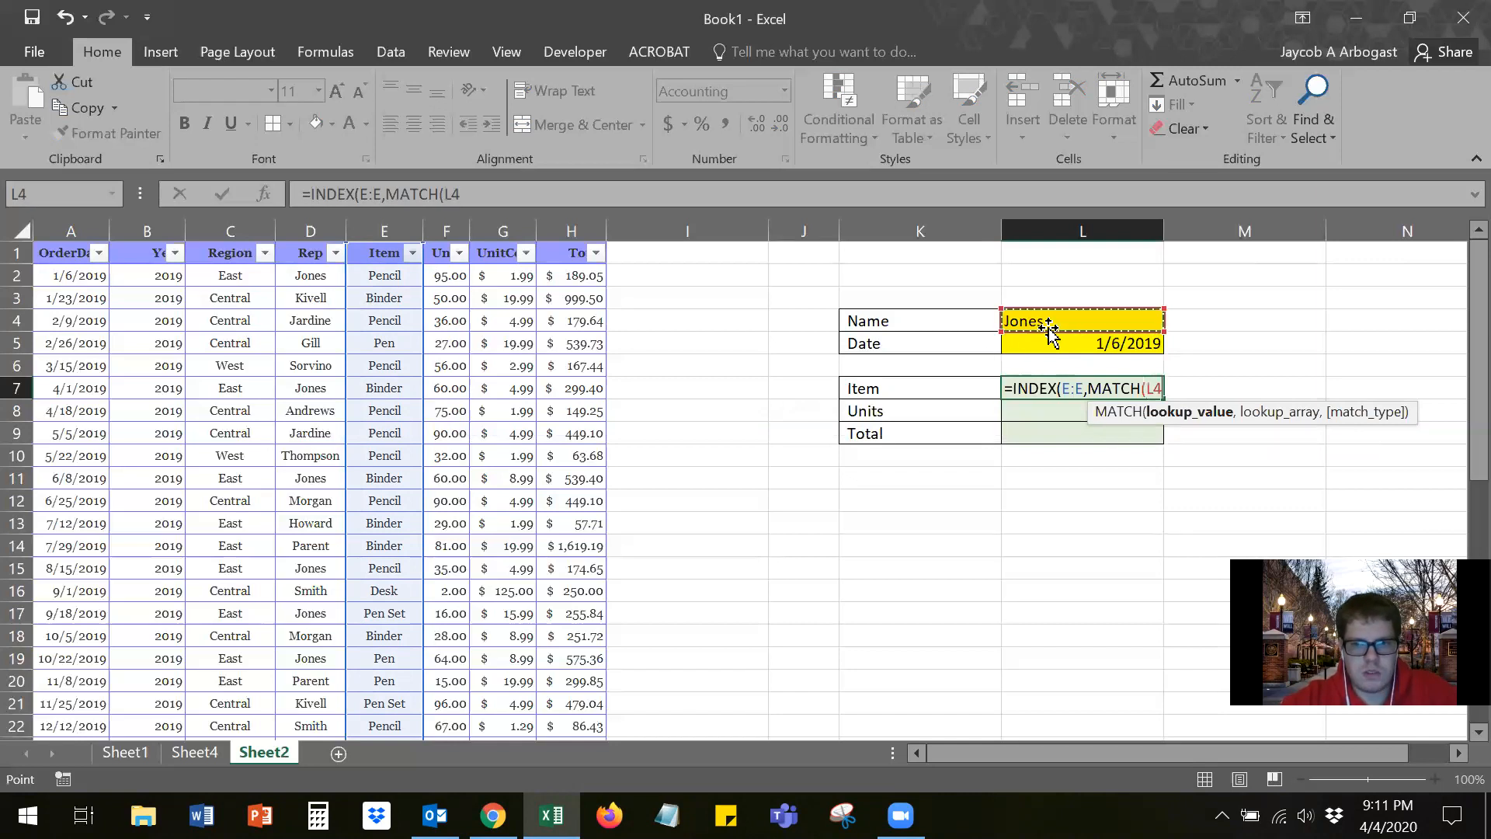
type("&")
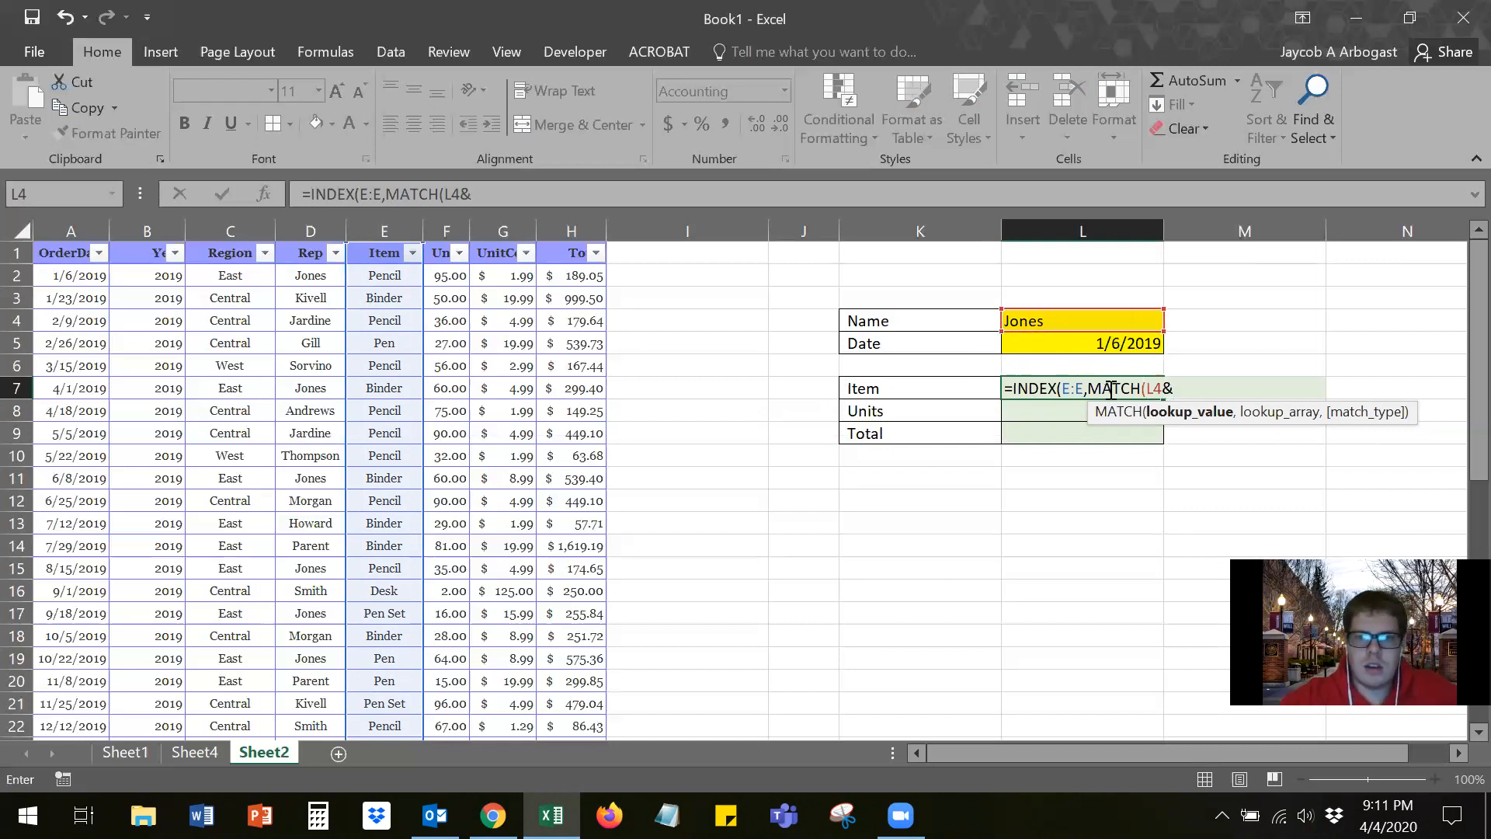
left_click(1111, 344)
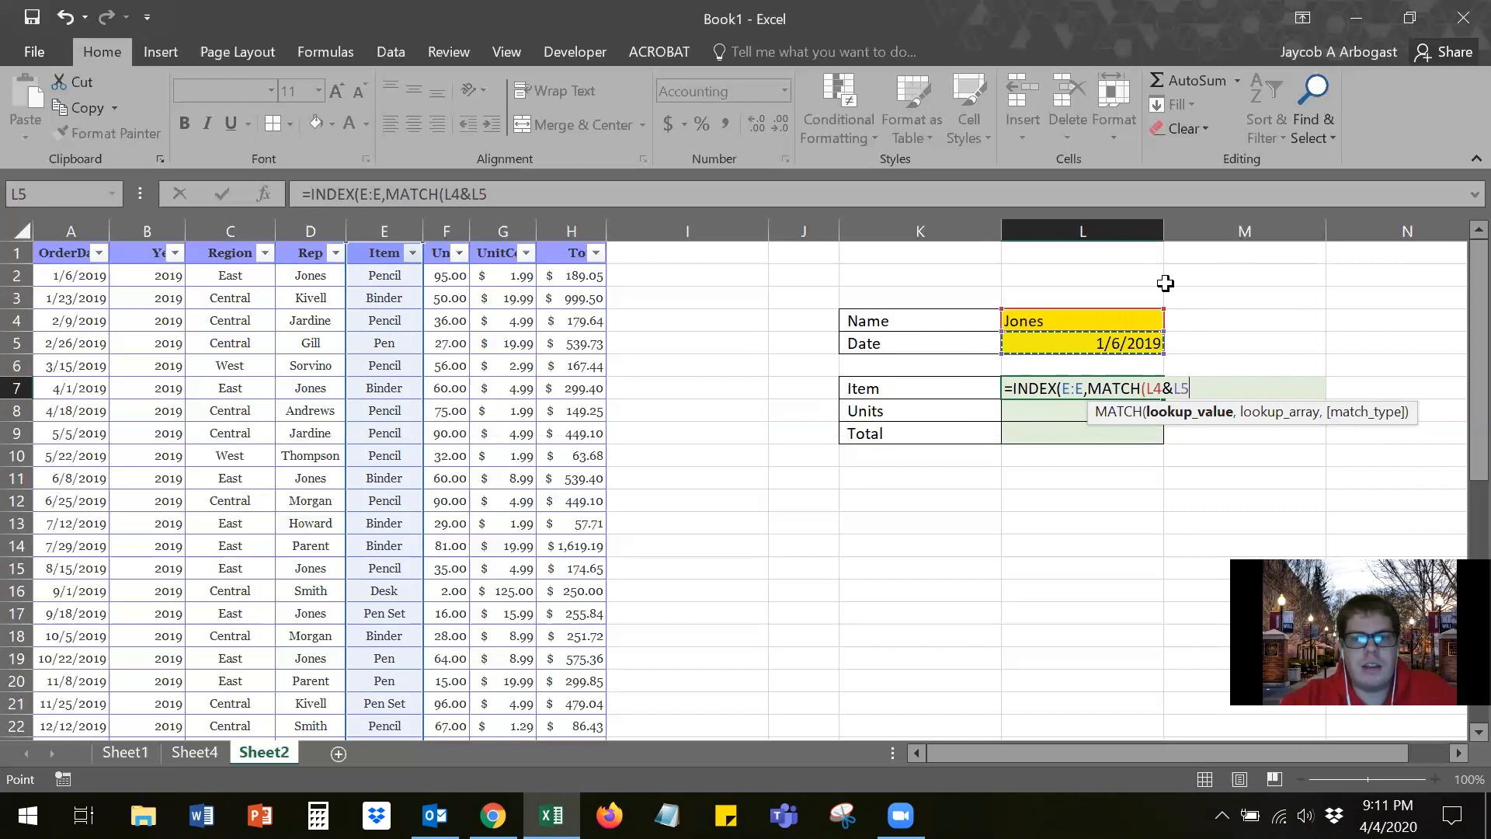
type(",")
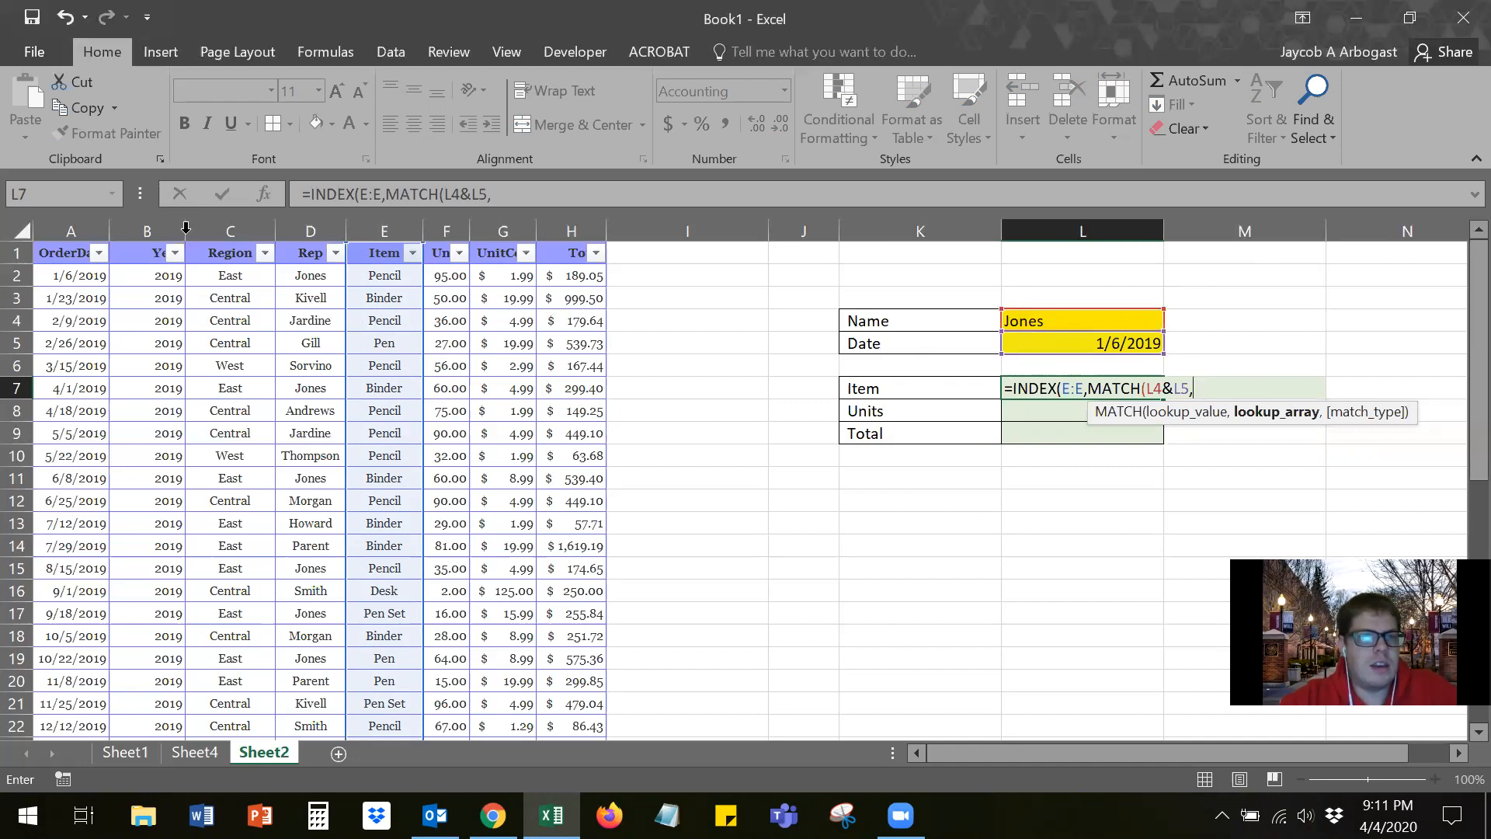
Step: Complete the MATCH in L7 with the combined Rep and OrderDate columns D:D&A:A as lookup array and match type 0, and enter the formula
left_click(311, 222)
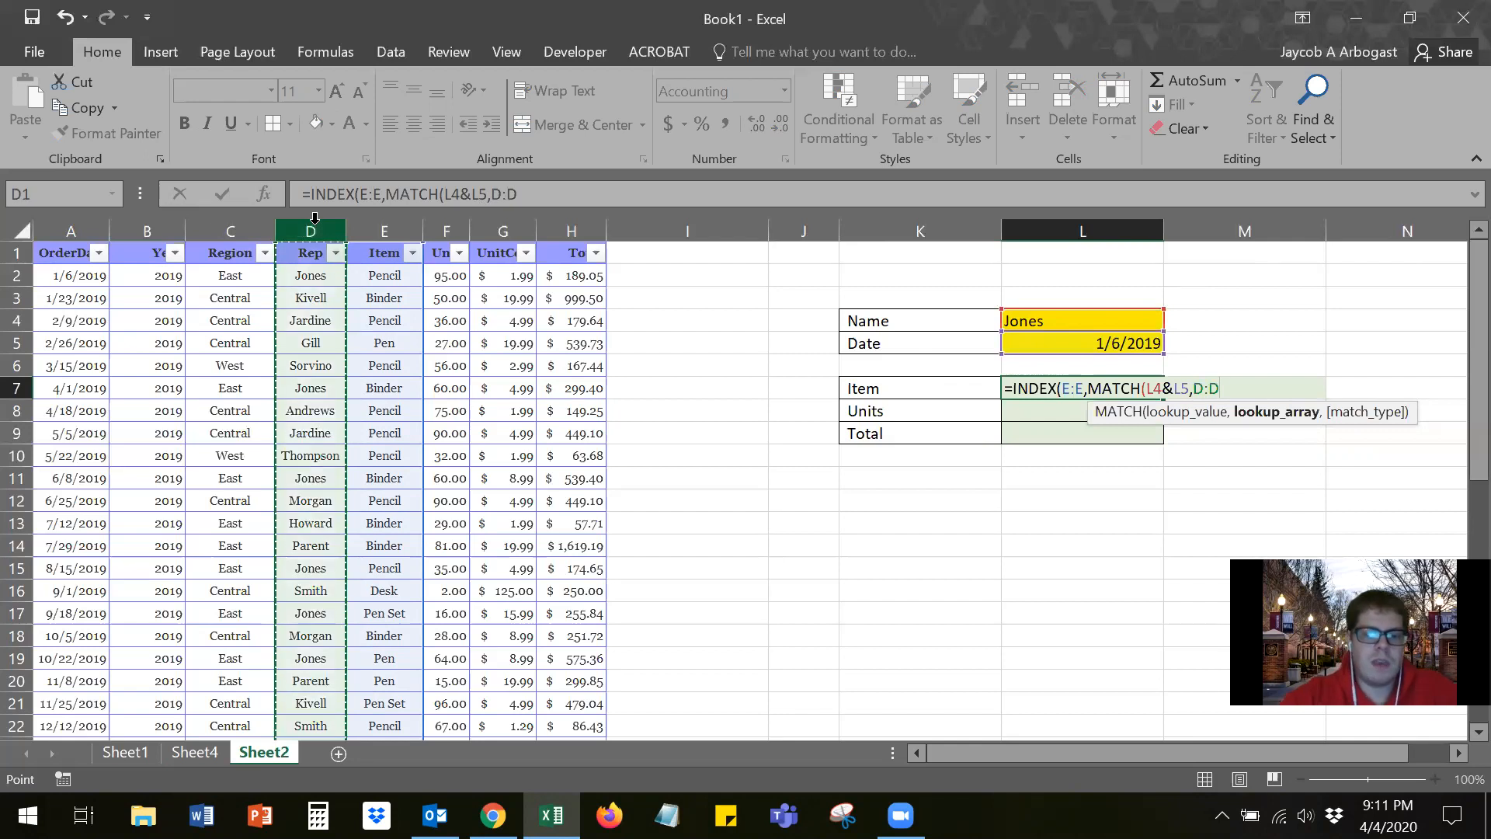
type("&")
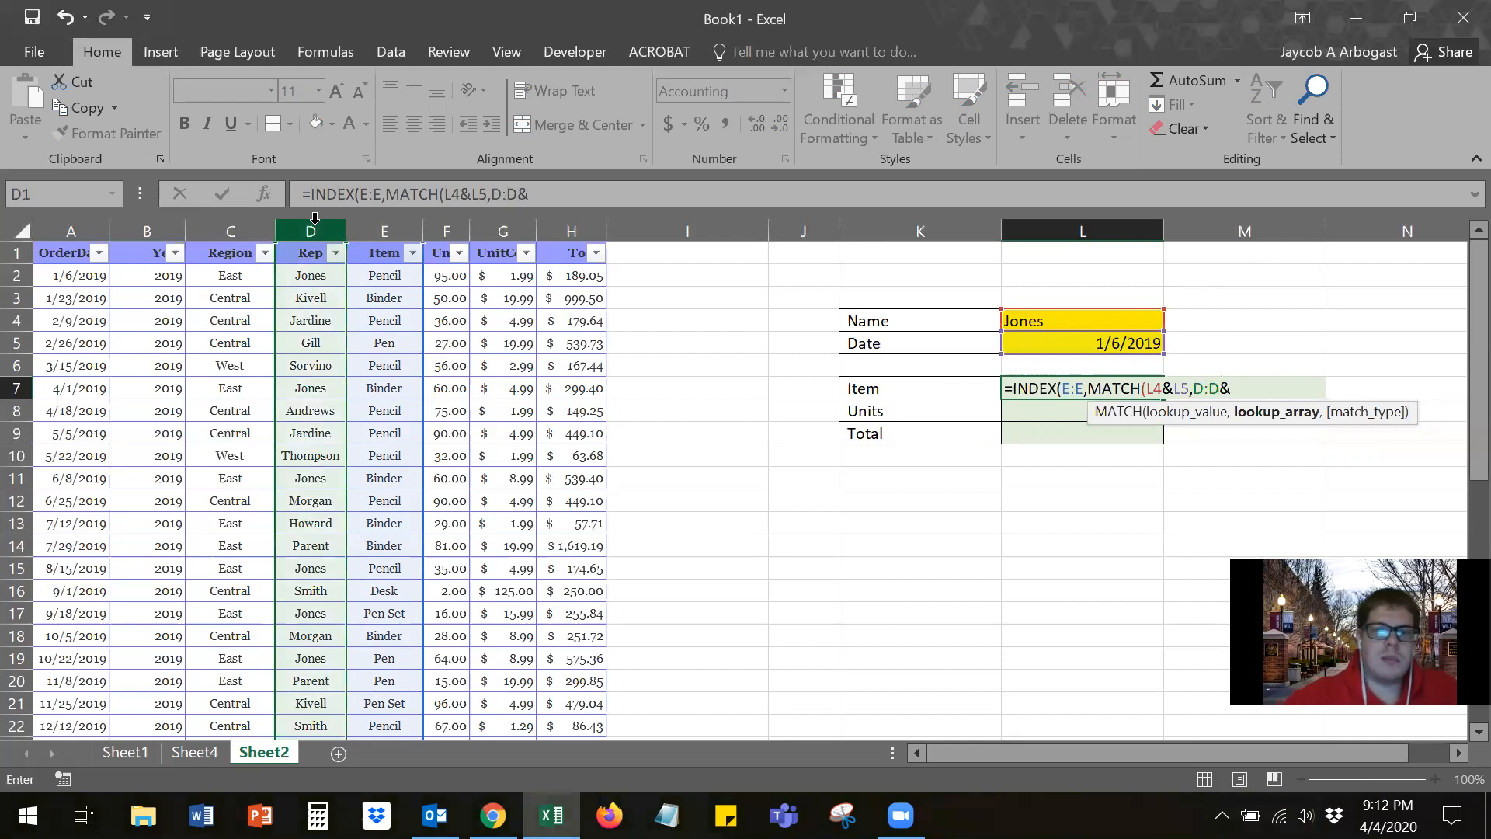
left_click(85, 225)
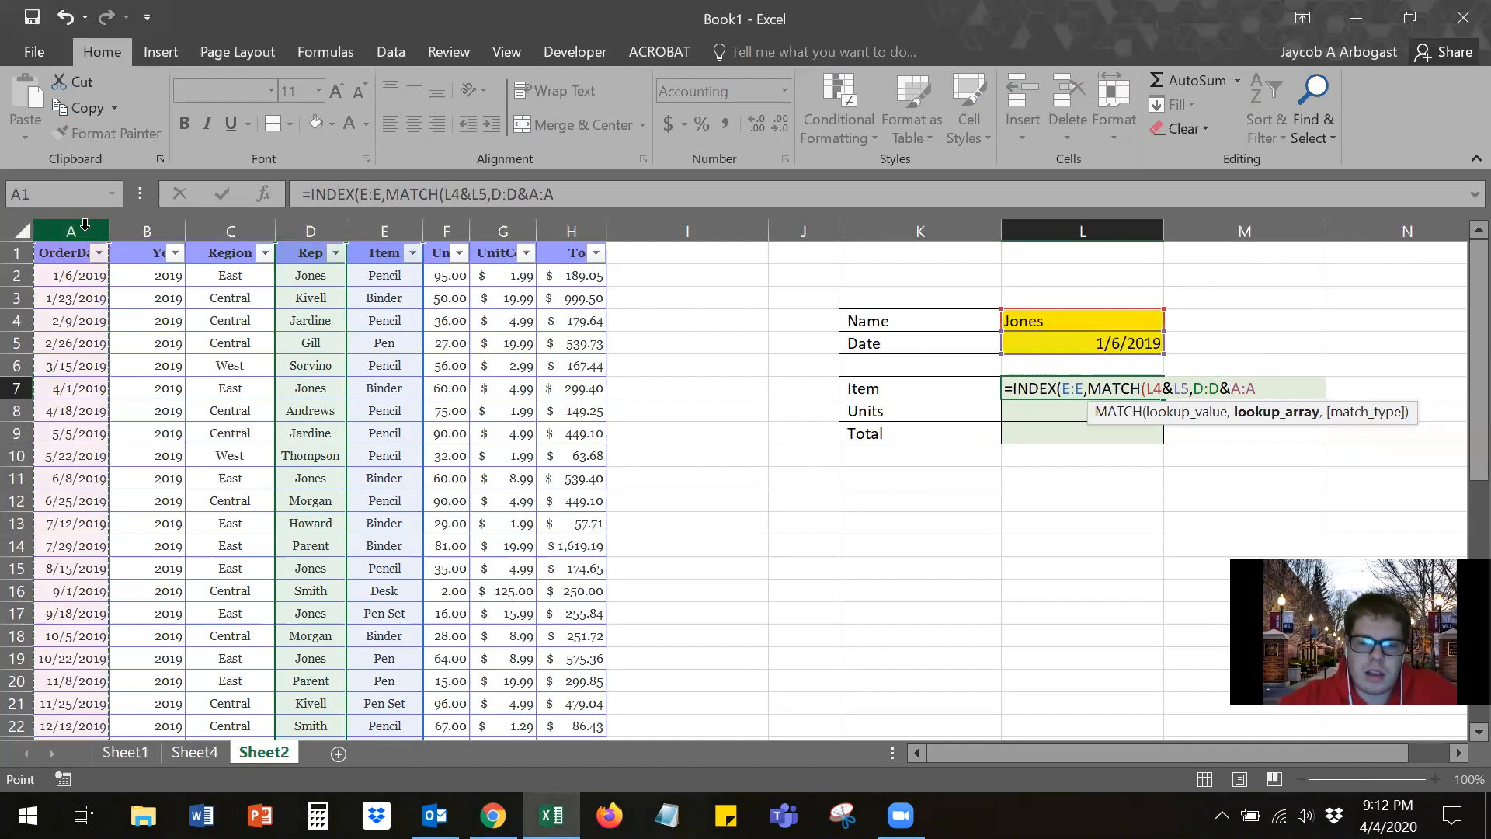
type(",")
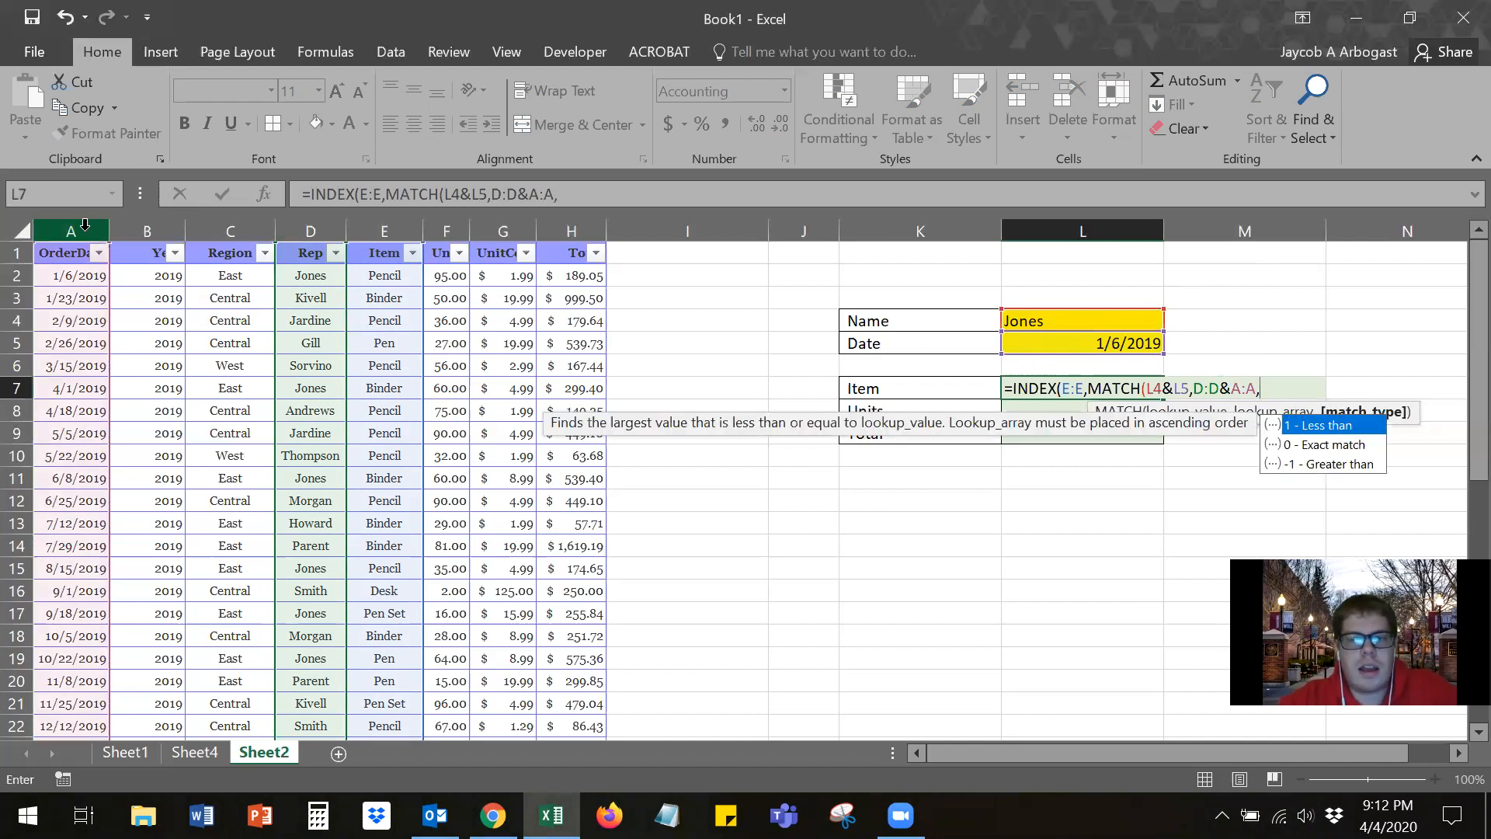
type("0")
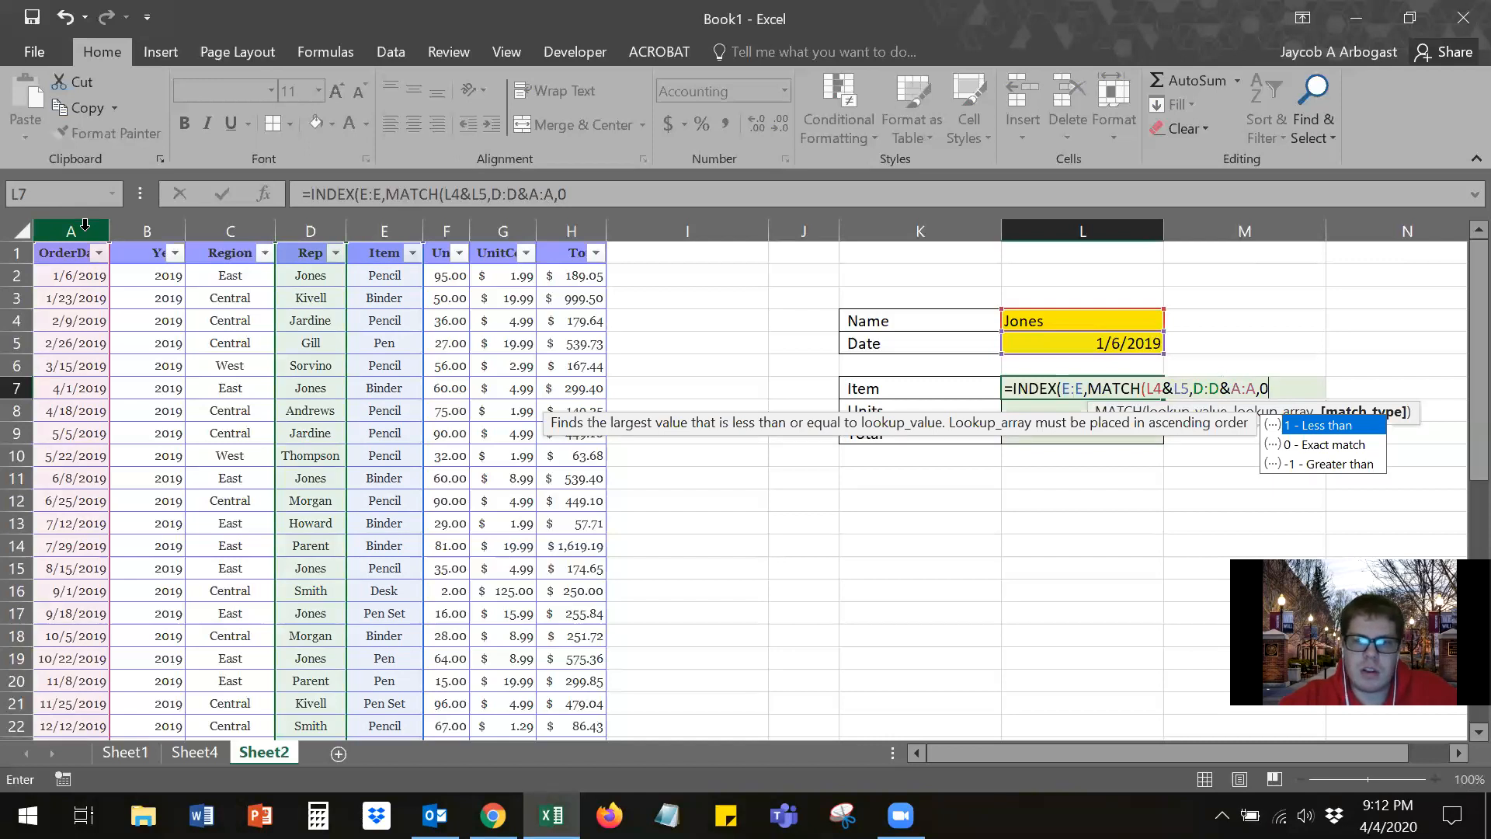
type(")")
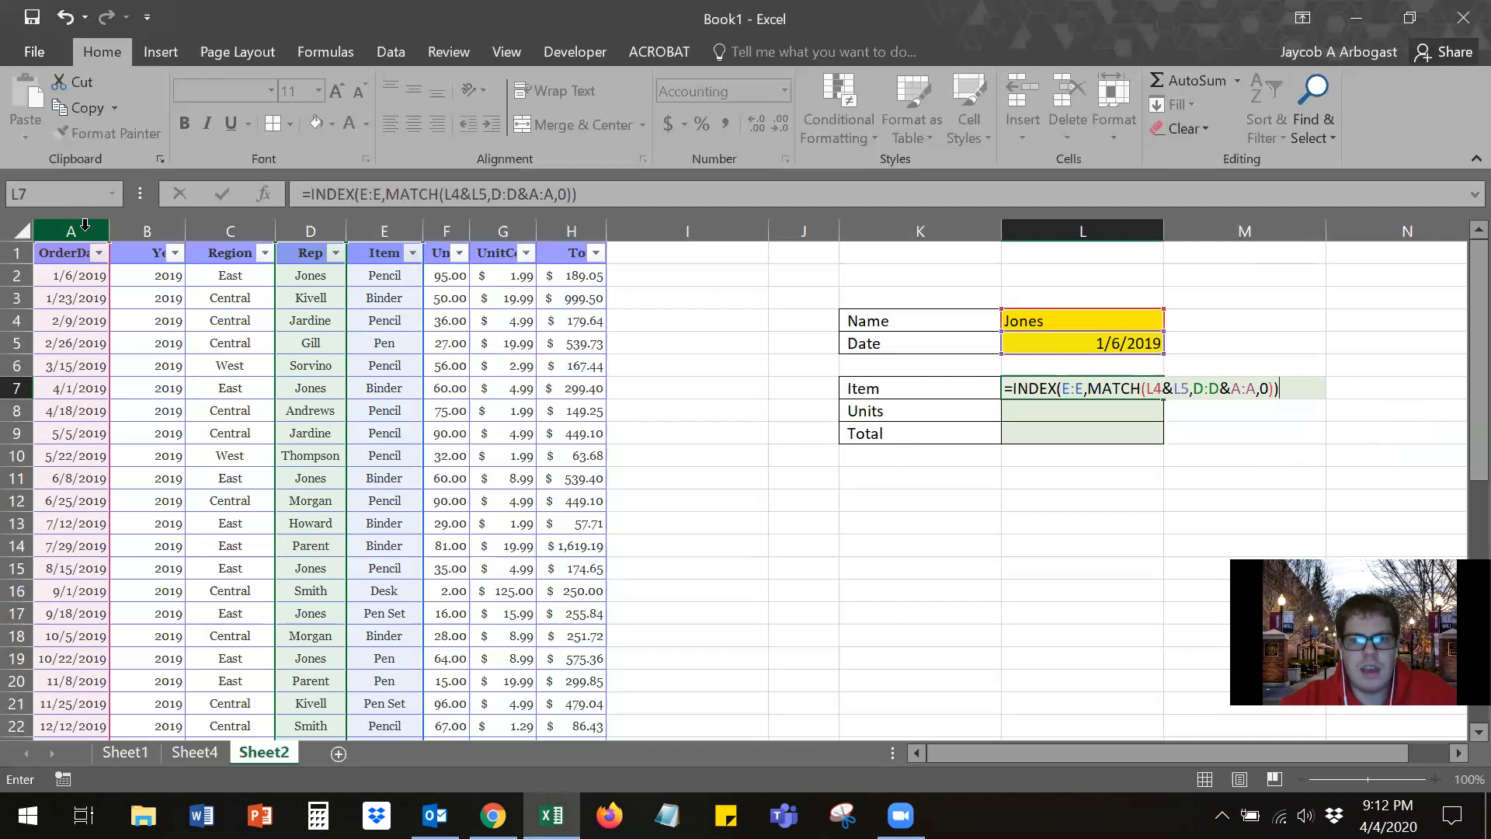
key("Return")
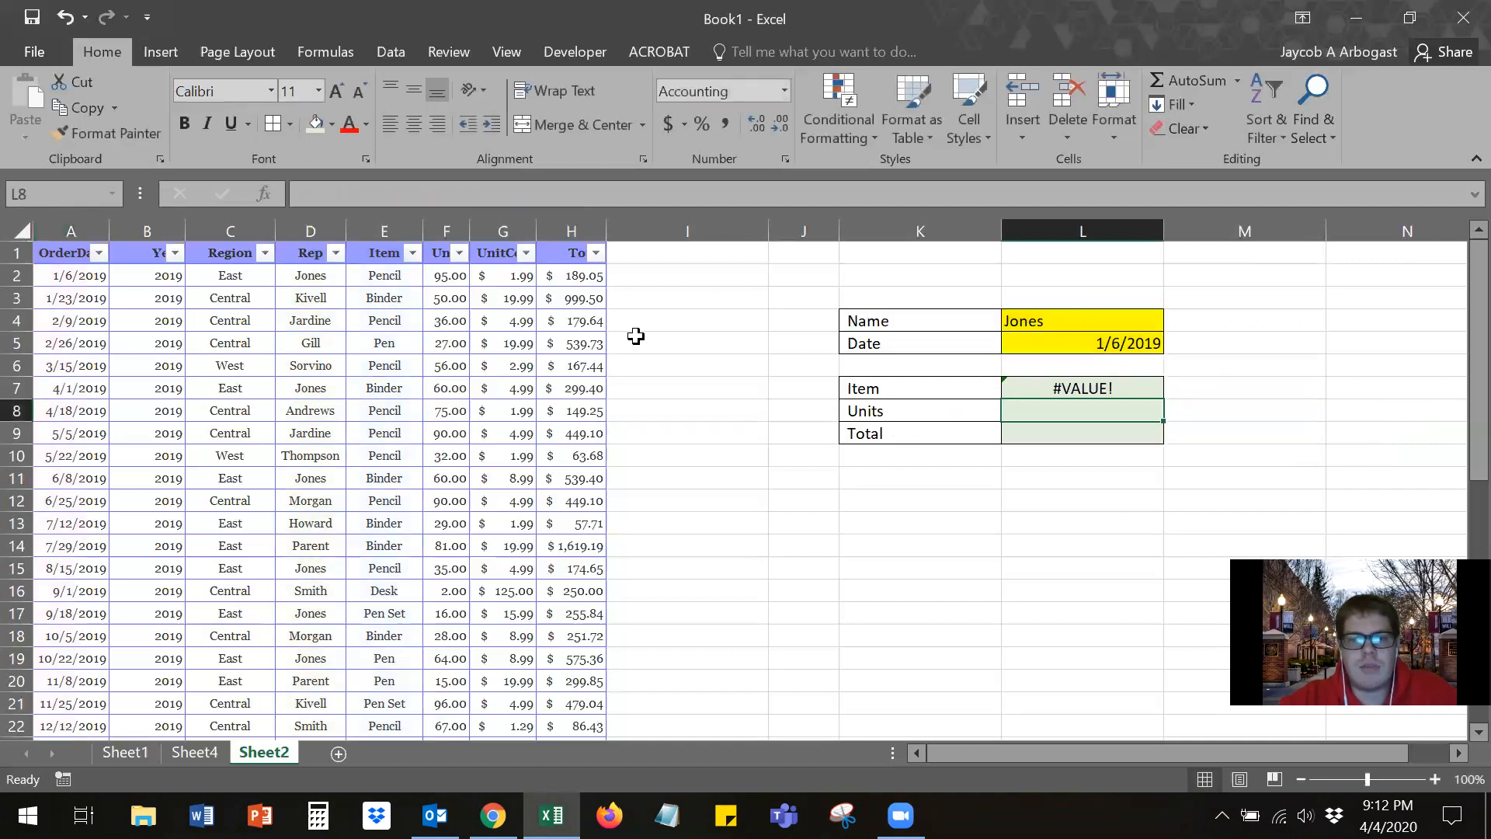
Step: Re-enter the Item formula in L7 as an array formula
left_click(1114, 388)
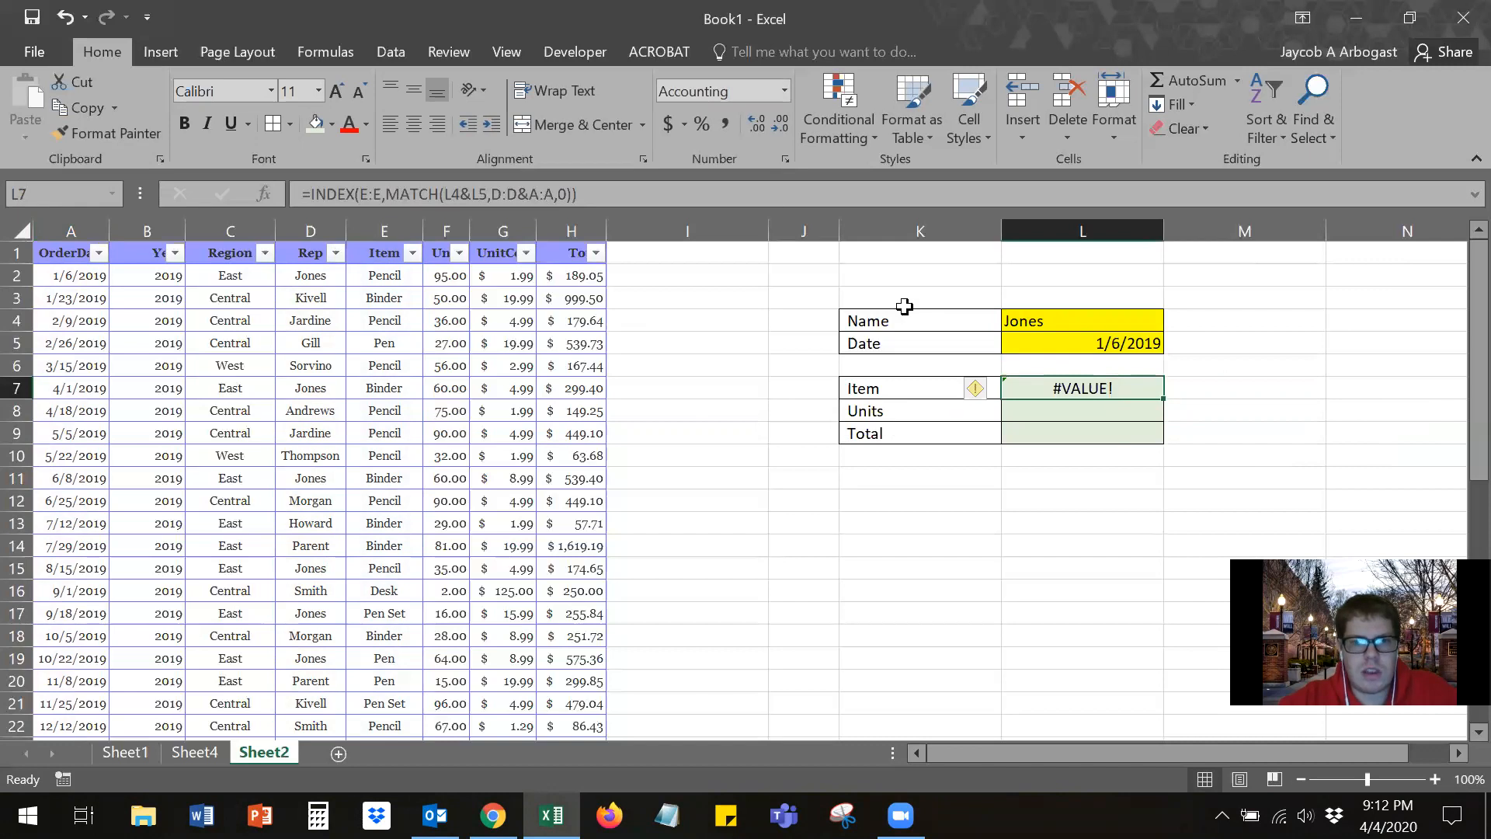
left_click(762, 198)
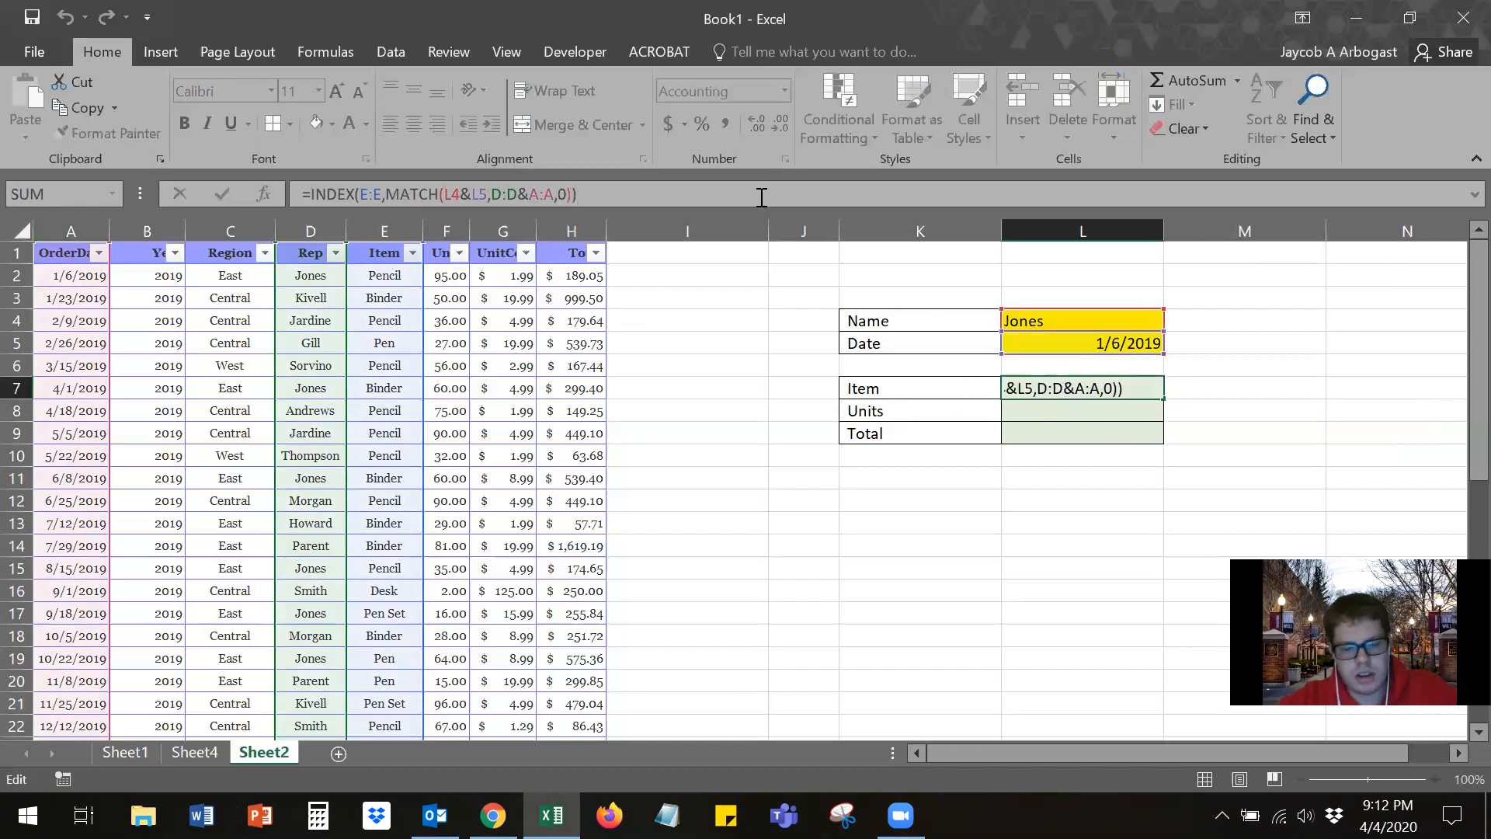
key("ctrl+shift+Return")
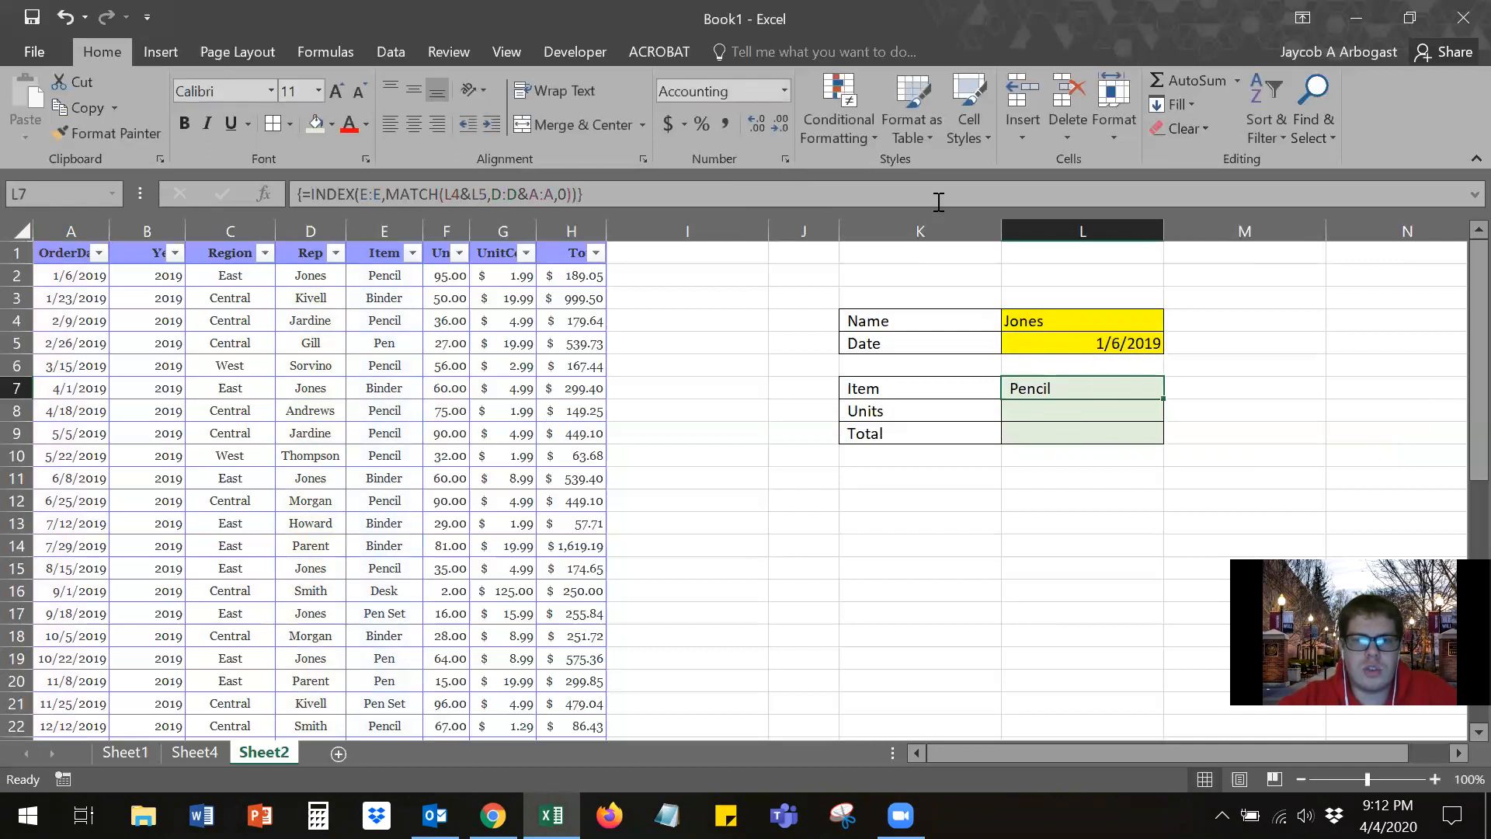
Step: Begin an INDEX formula in the Units result cell L8 on column F:F, with a nested MATCH whose lookup value is L4&L5
left_click(1071, 414)
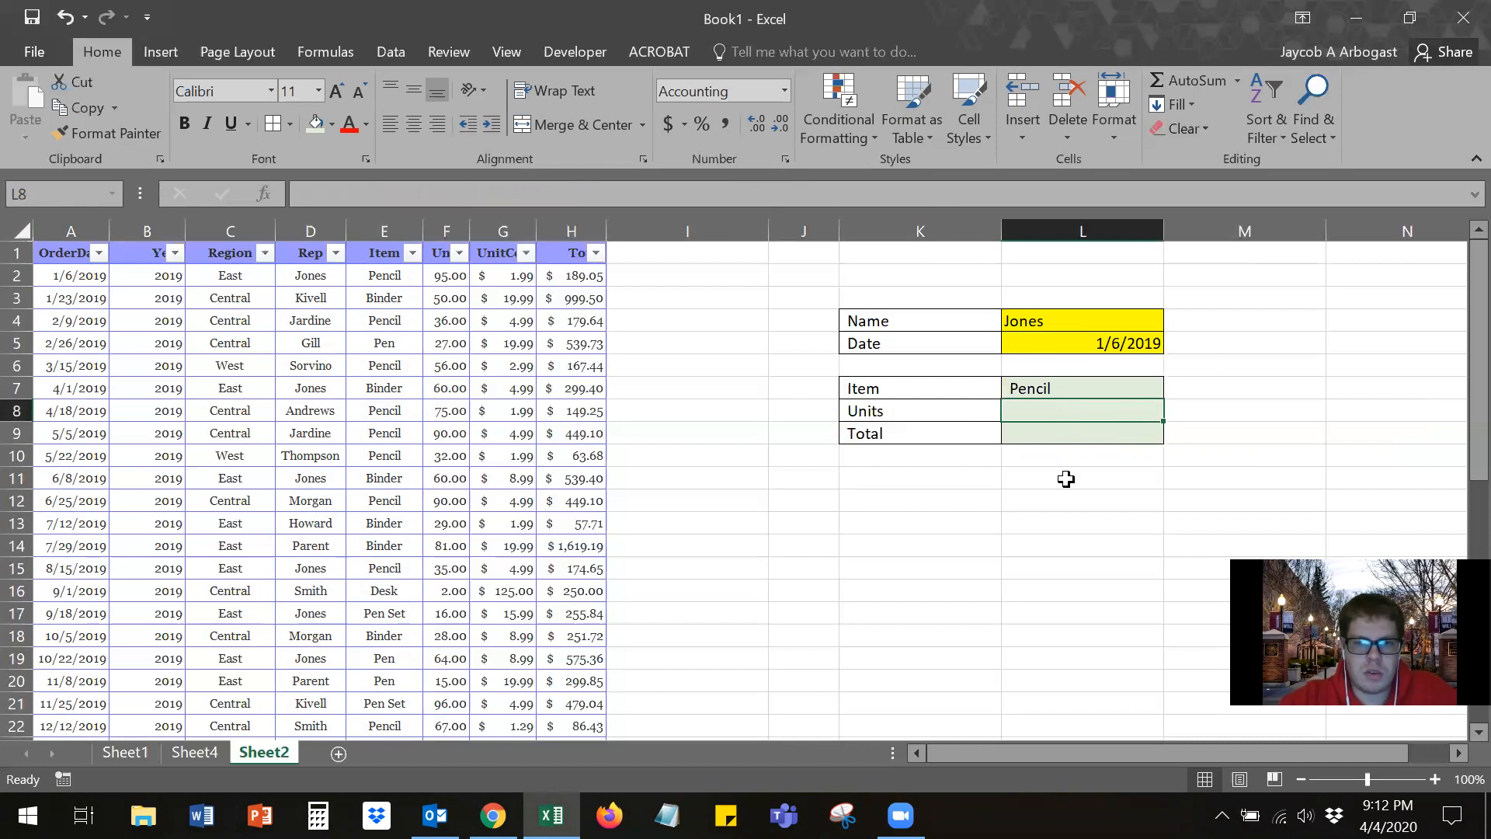
type("=ind")
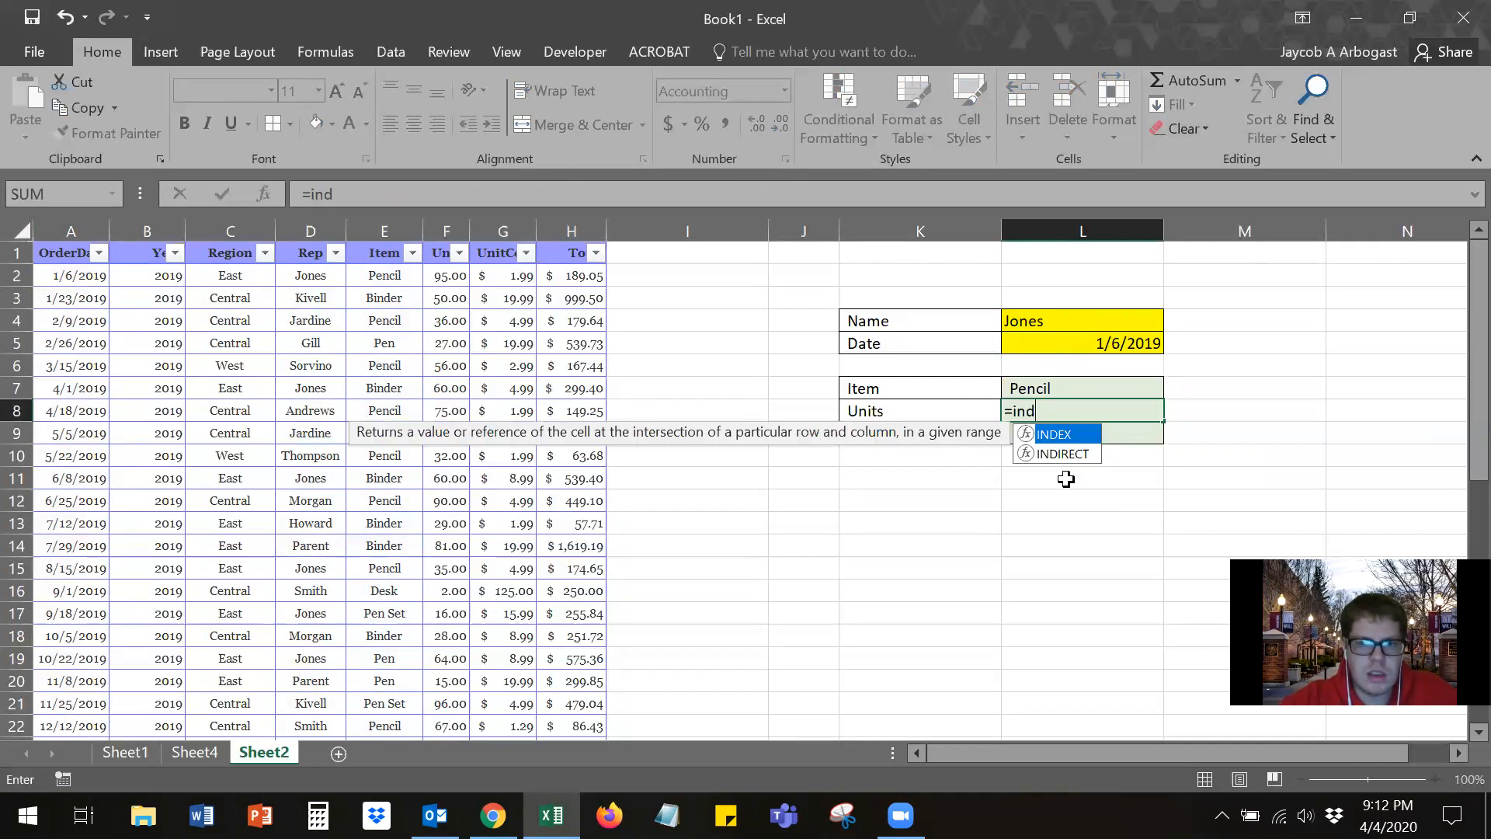
key("Tab")
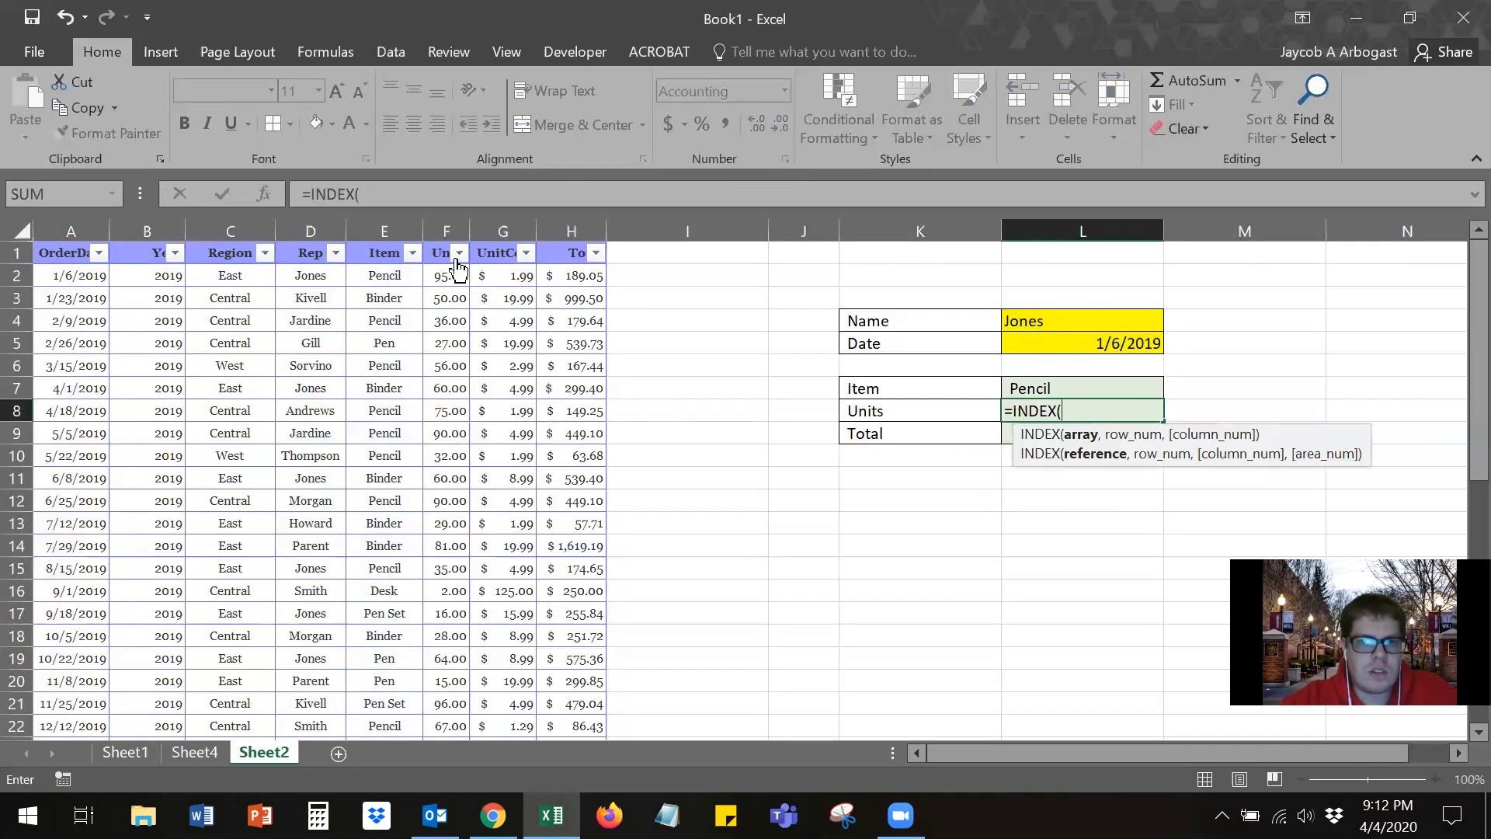
left_click(445, 230)
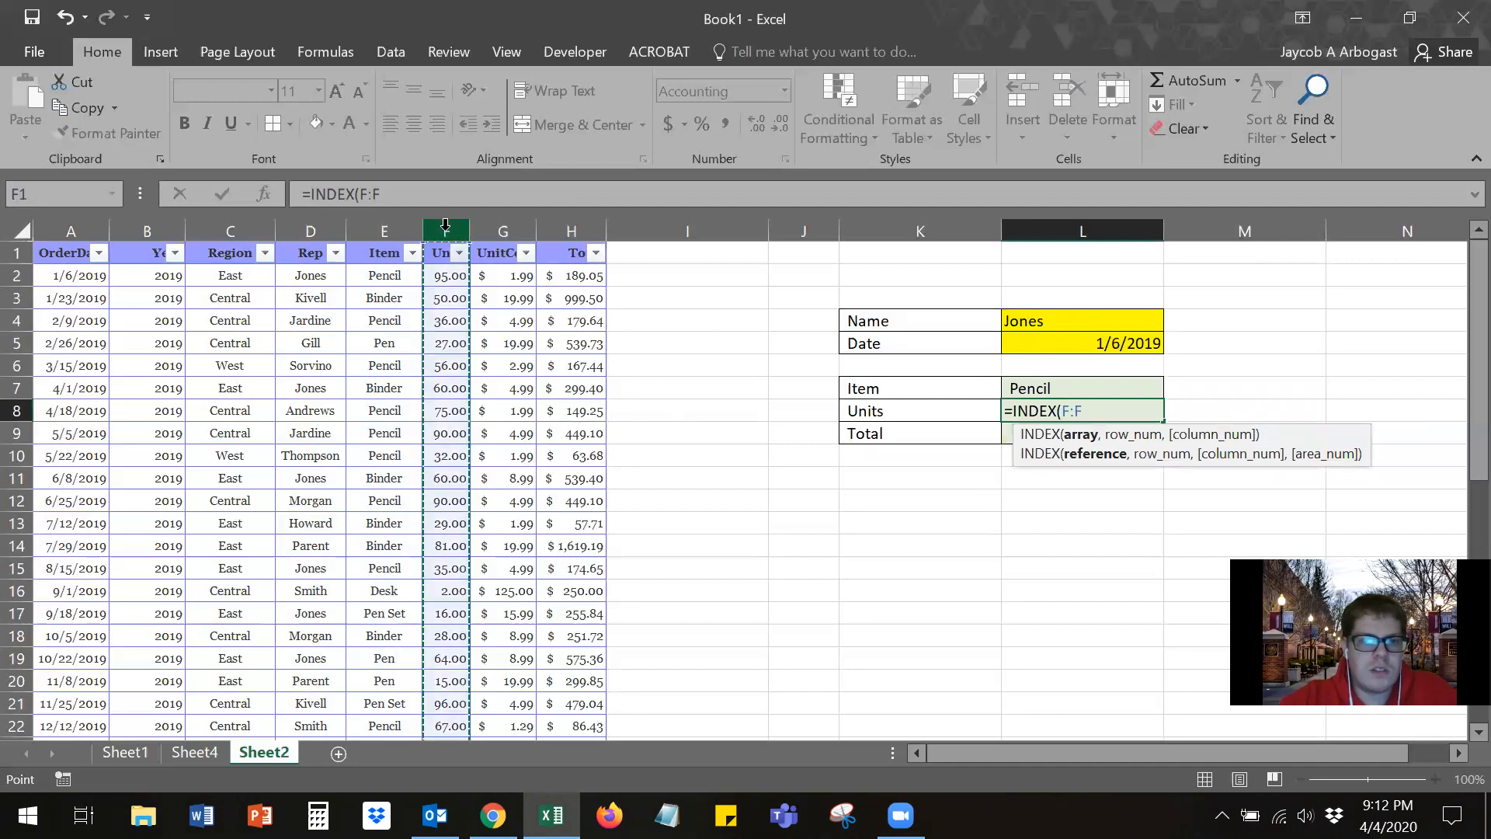
type(",mat")
key("Tab")
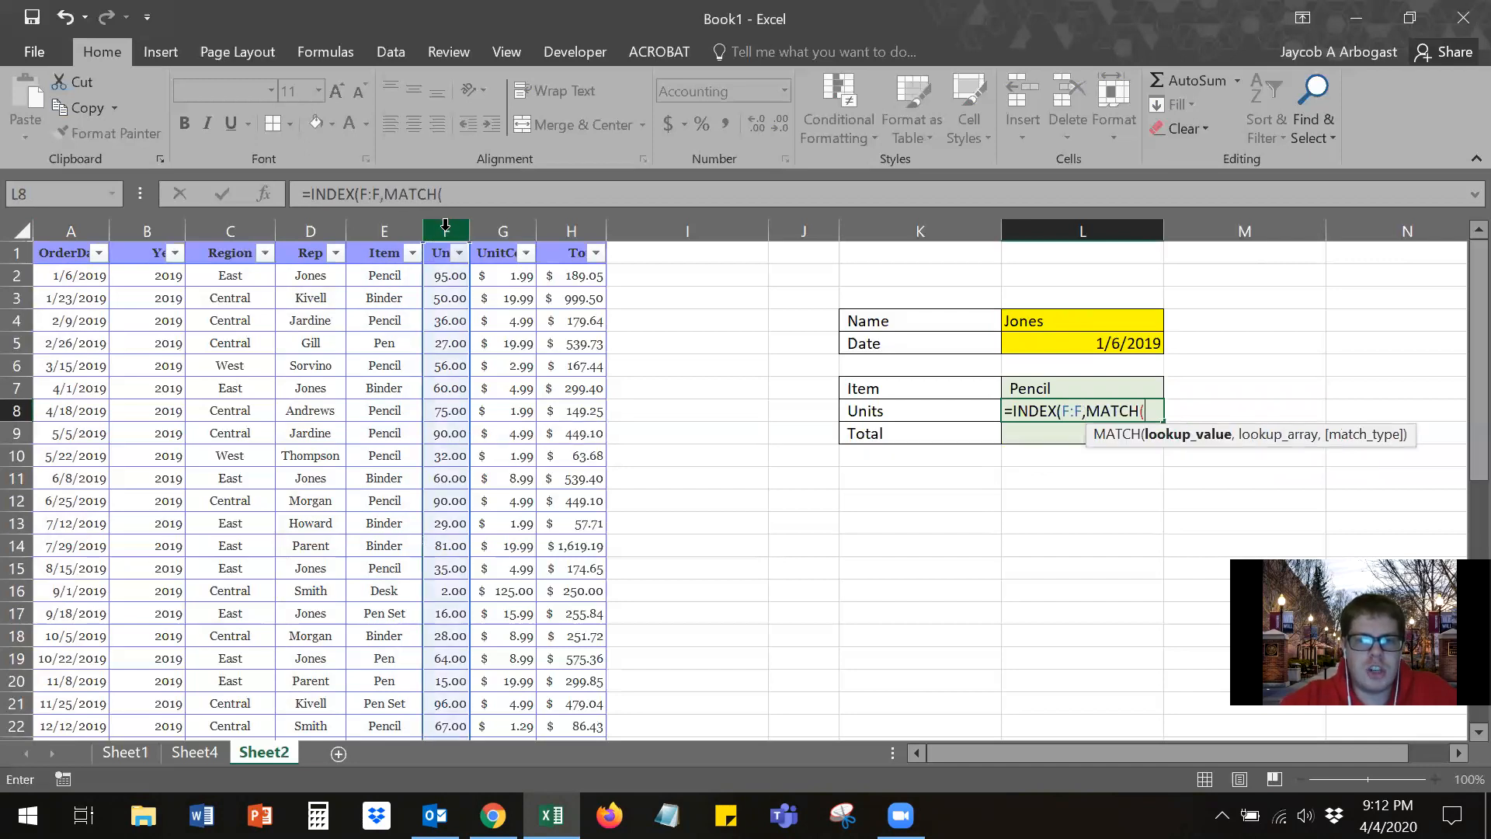
left_click(1042, 321)
type("&")
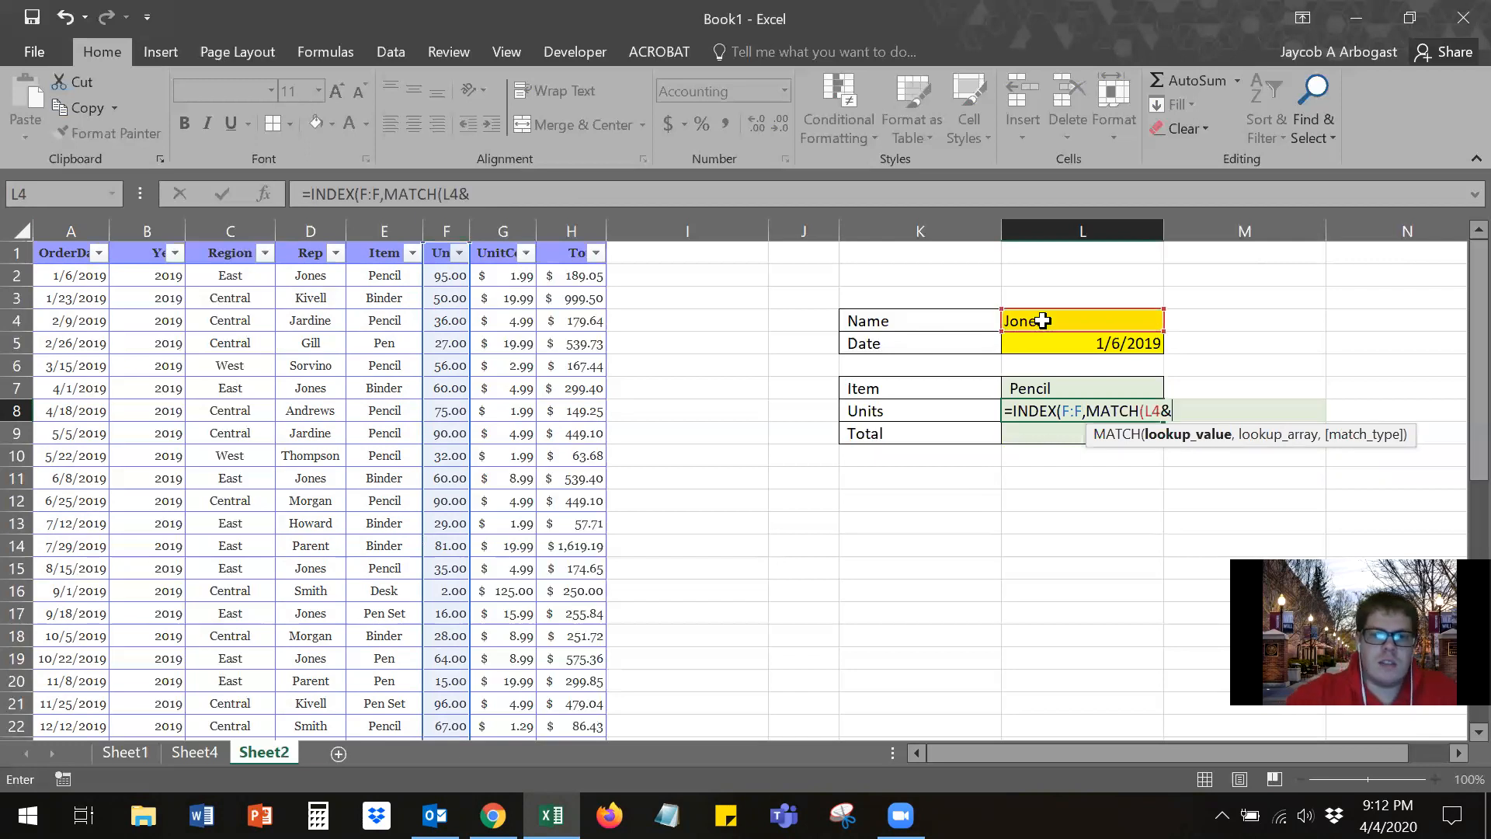
left_click(1058, 341)
type(",")
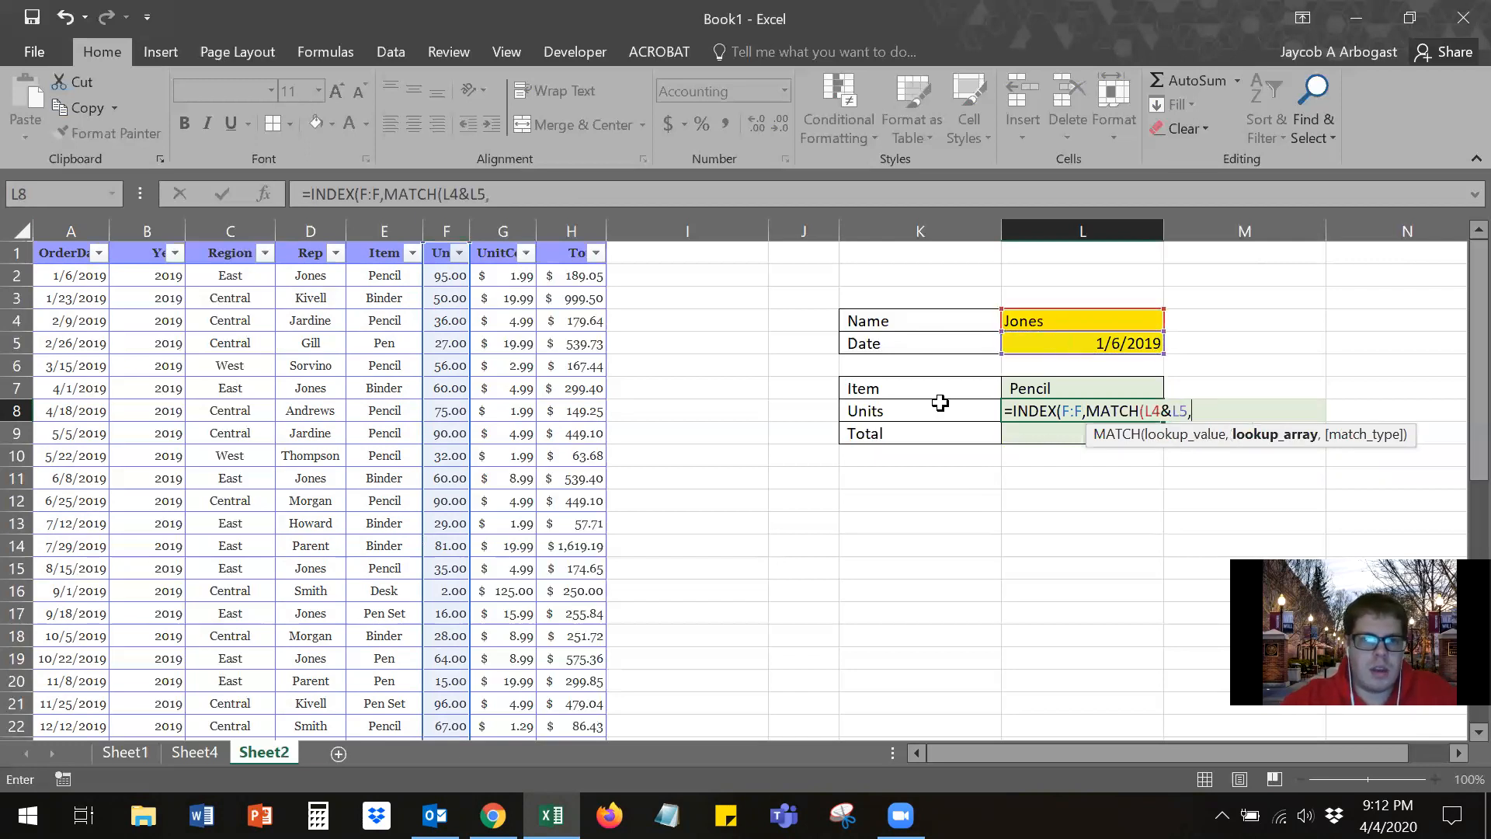
Step: Finish L8 as an array formula with lookup array D:D&A:A and match type 0, and apply comma style to the cell
left_click(290, 231)
type("&")
left_click(74, 230)
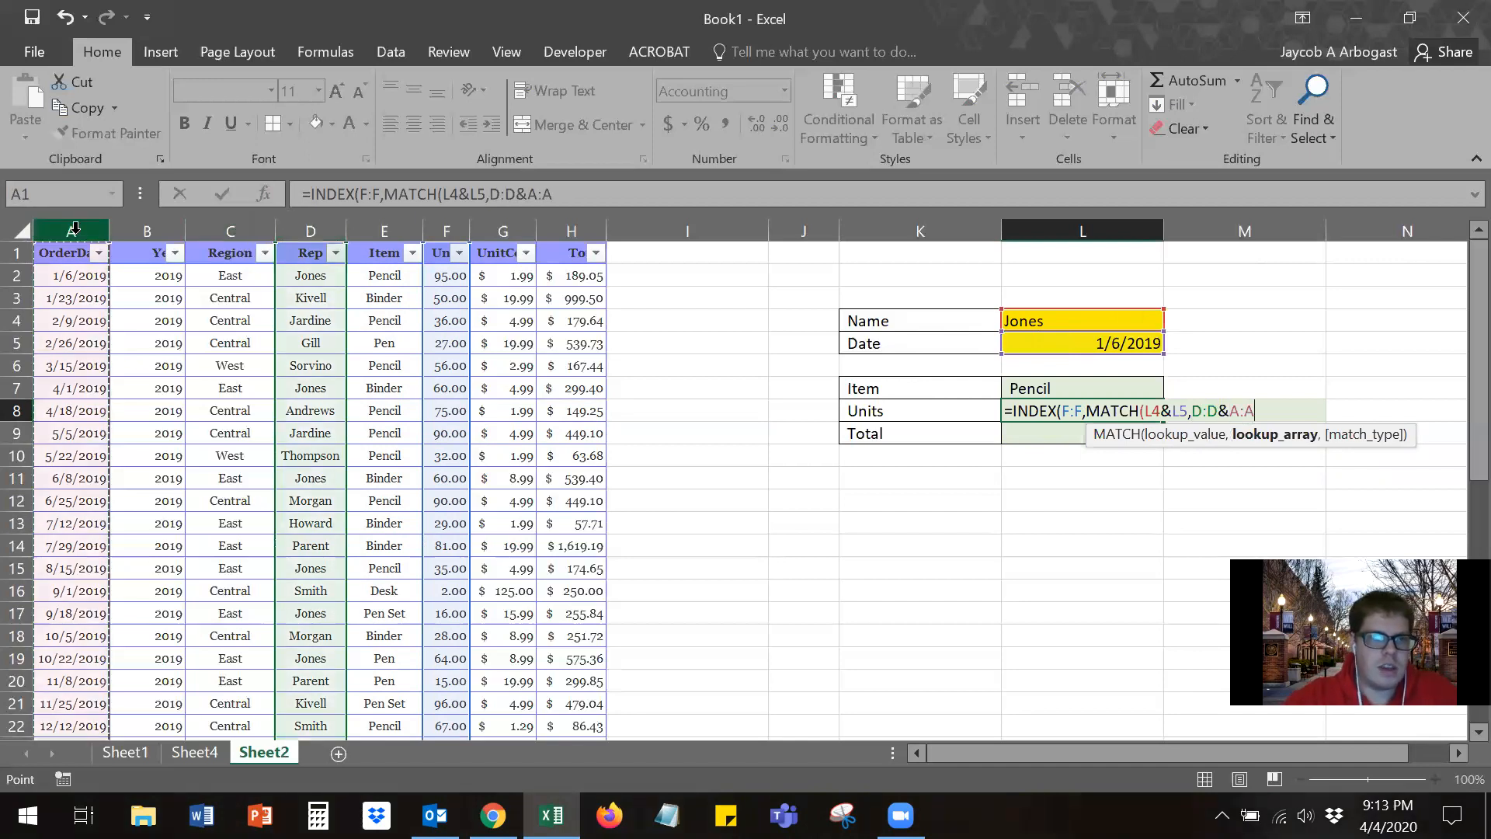
type(",0")
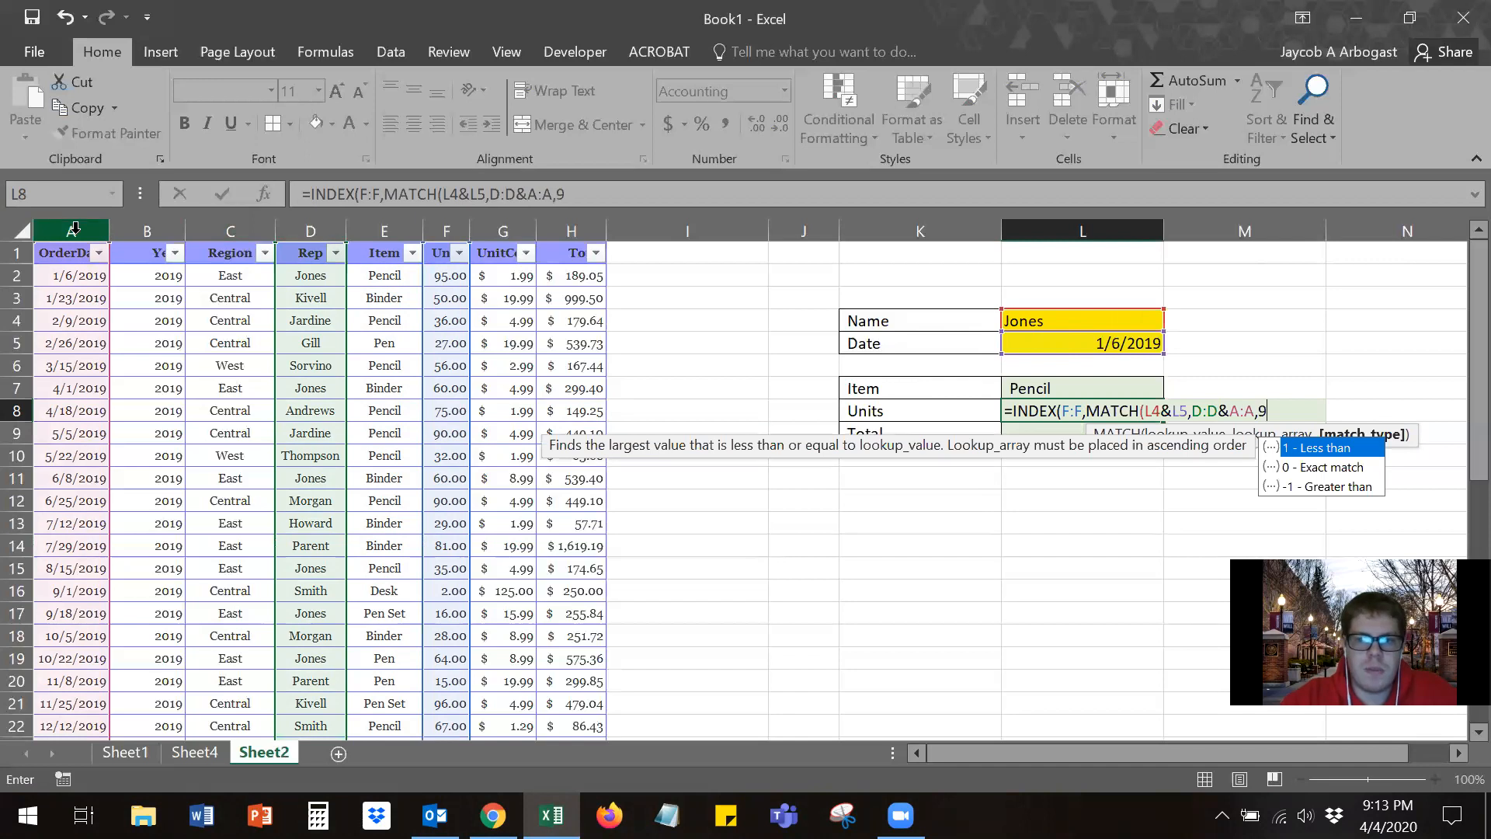
type(")")
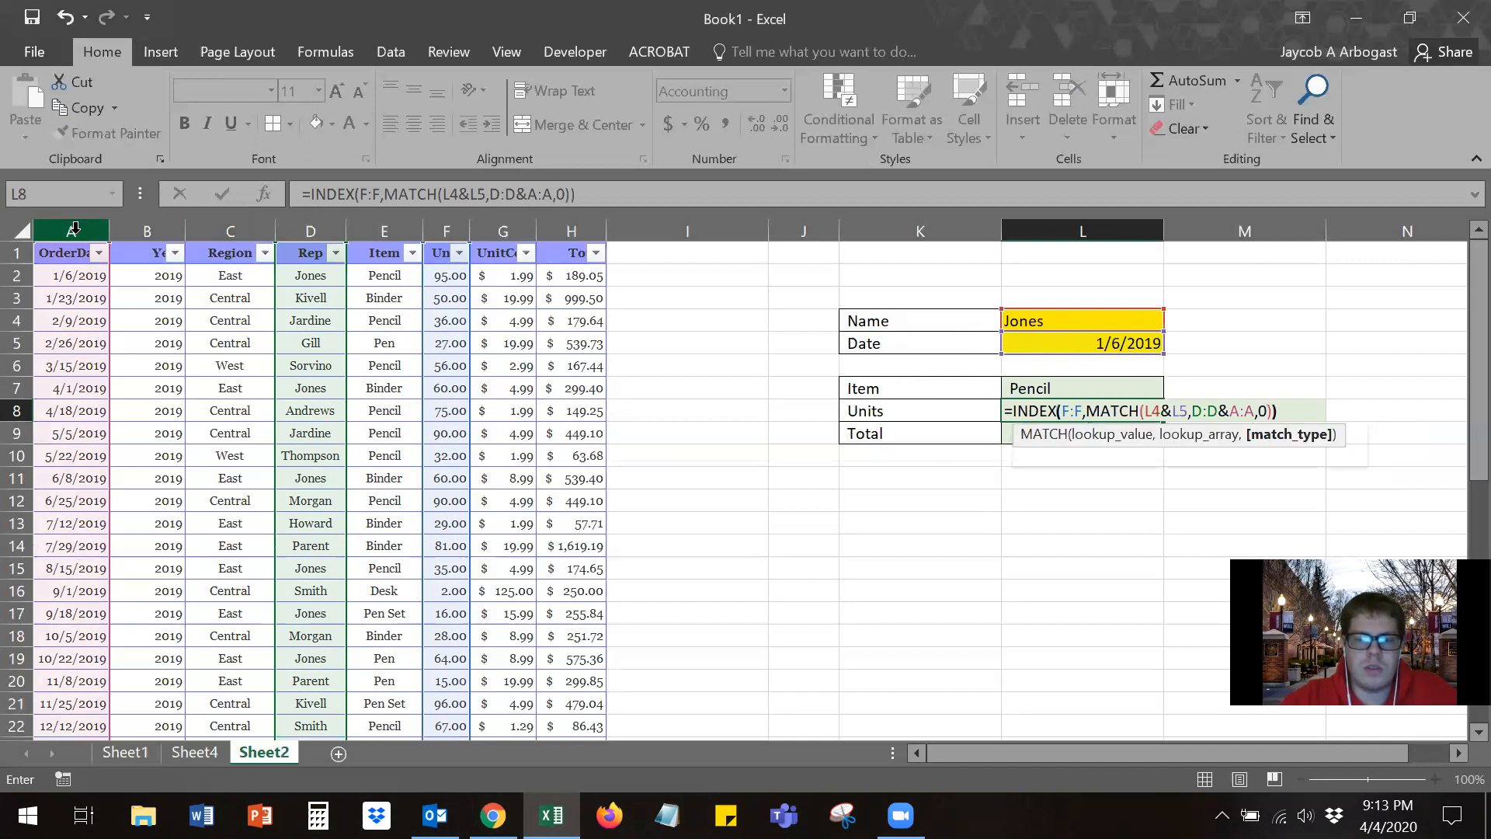
key("ctrl+shift+Return")
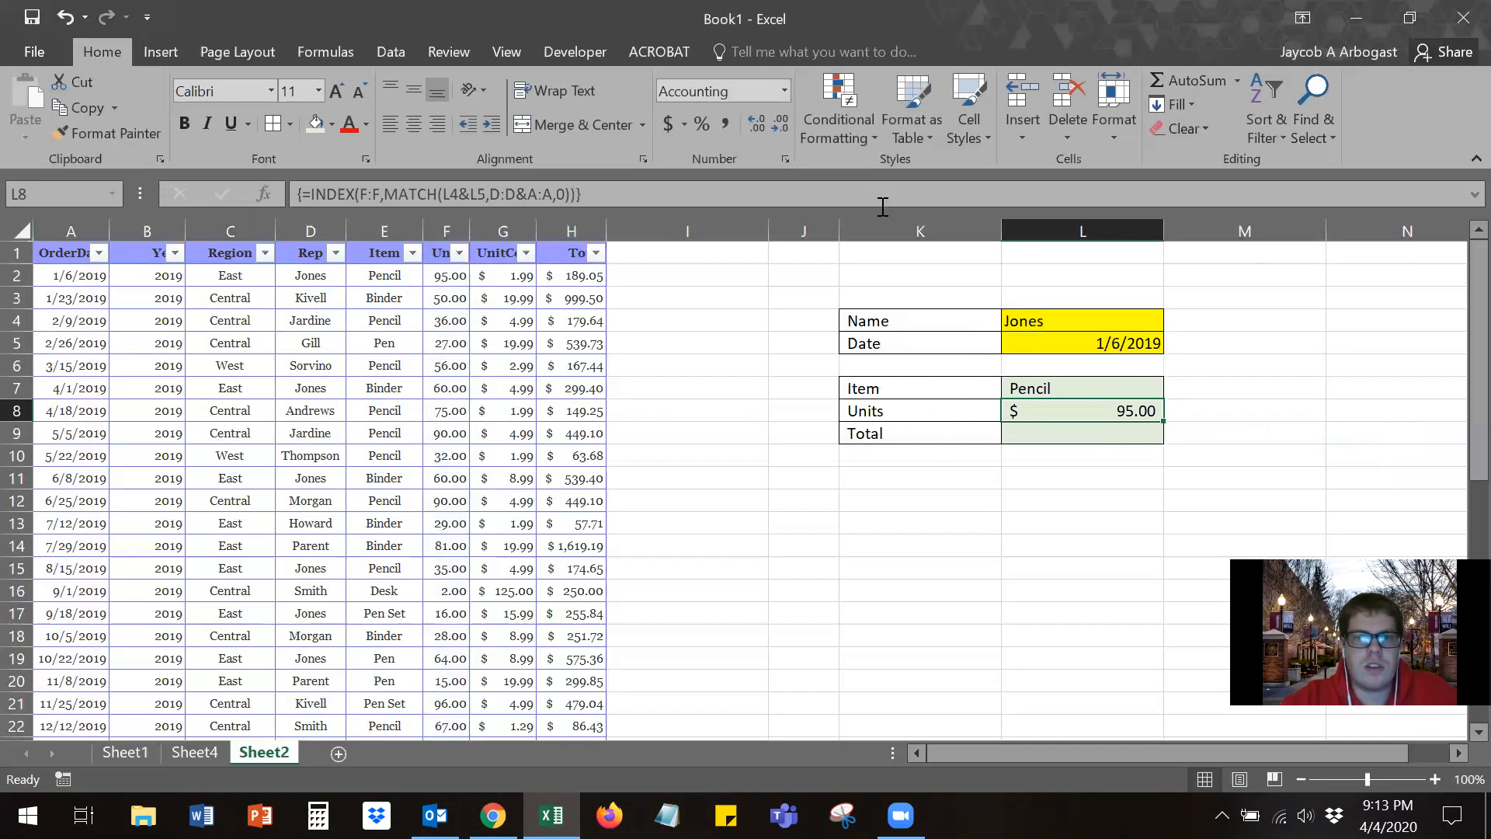
left_click(735, 128)
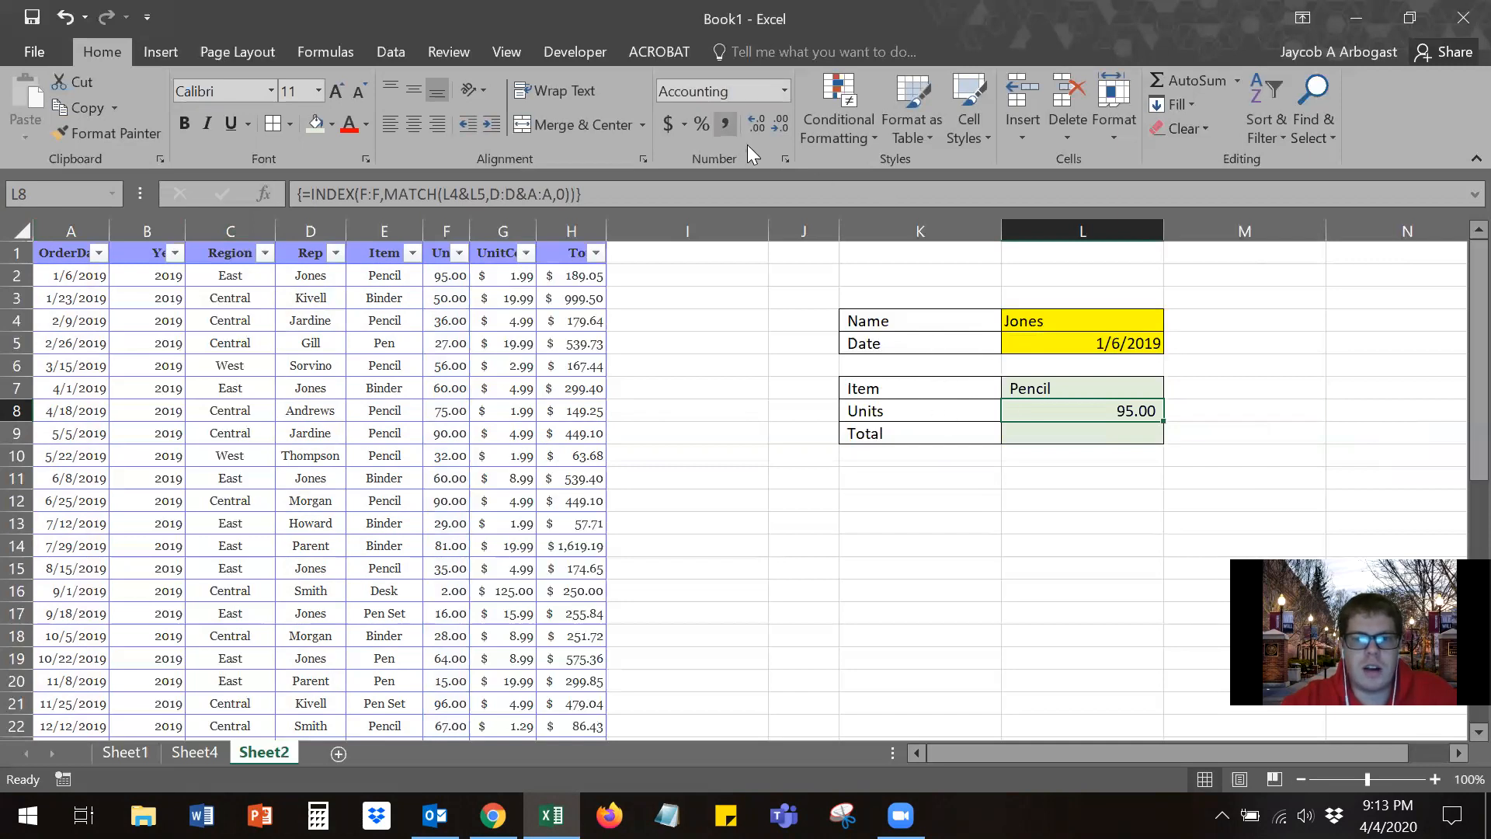
Step: Begin an INDEX formula in the Total result cell L9 on column H:H, with a nested MATCH whose lookup value is L4&L5
left_click(1026, 431)
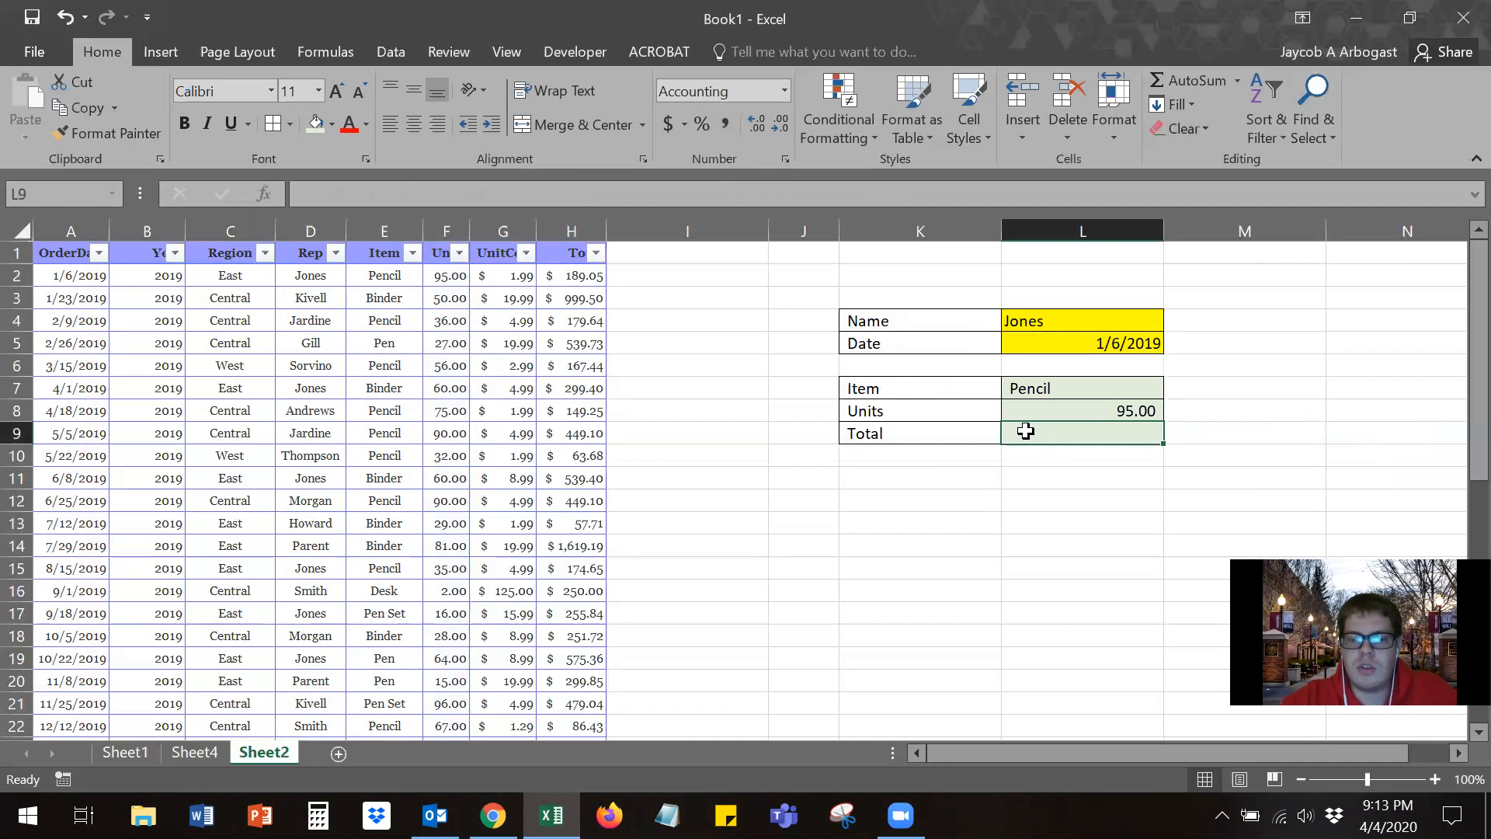
type("=INDEX(")
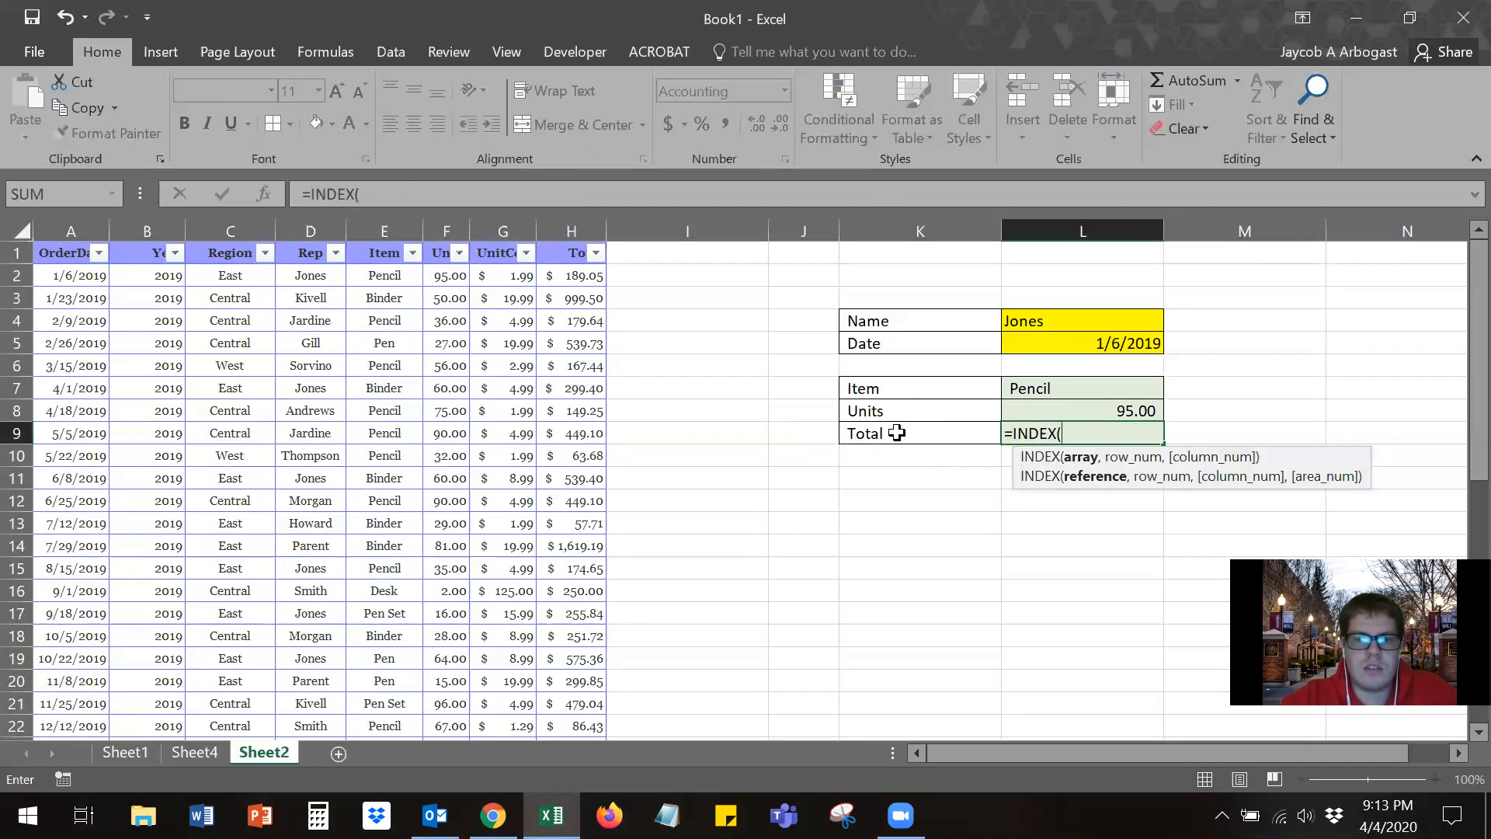
left_click(583, 238)
type(",mat")
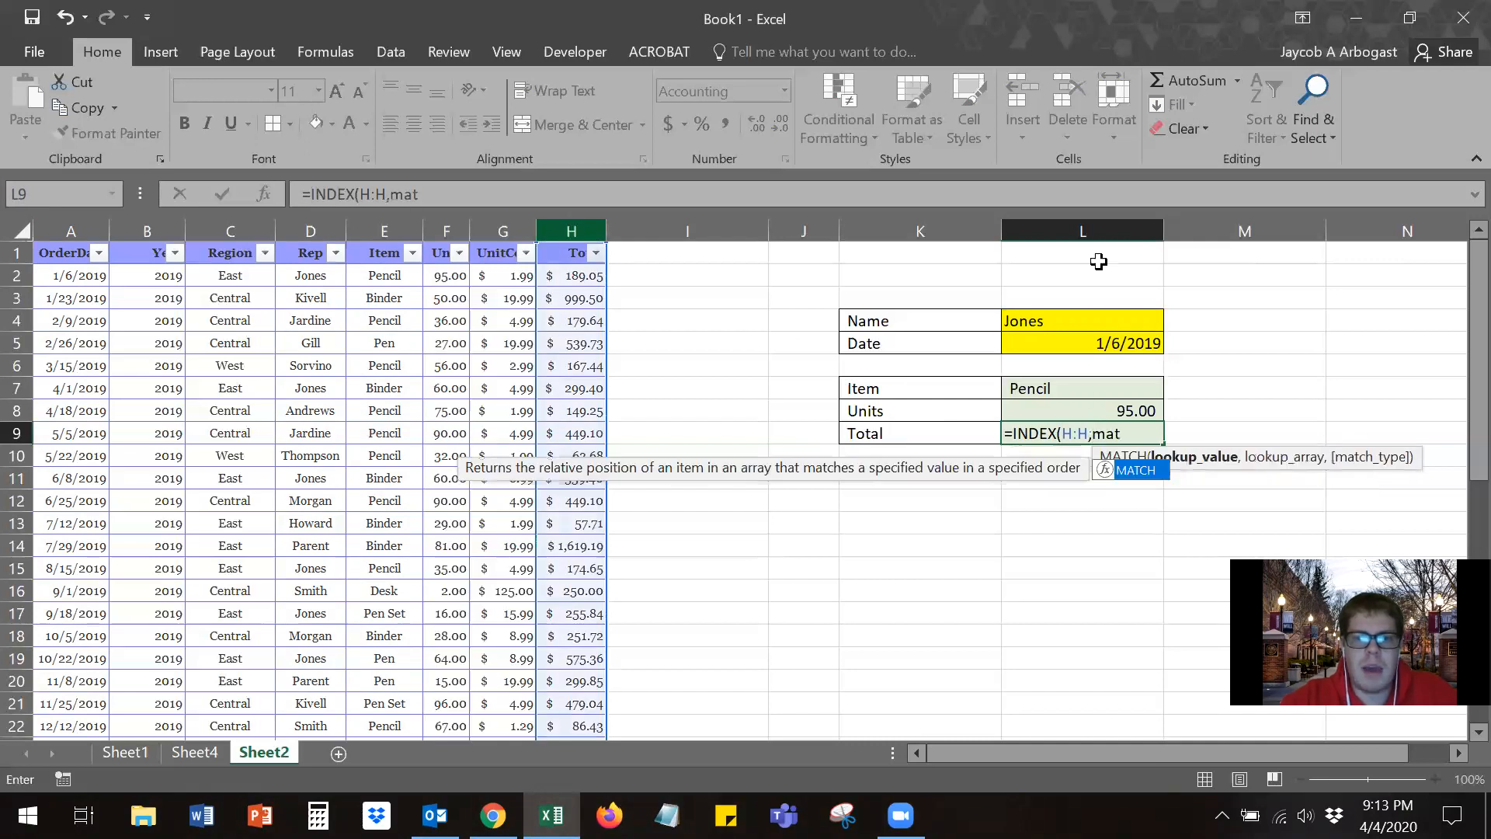
key("Tab")
left_click(1116, 334)
left_click(1112, 313)
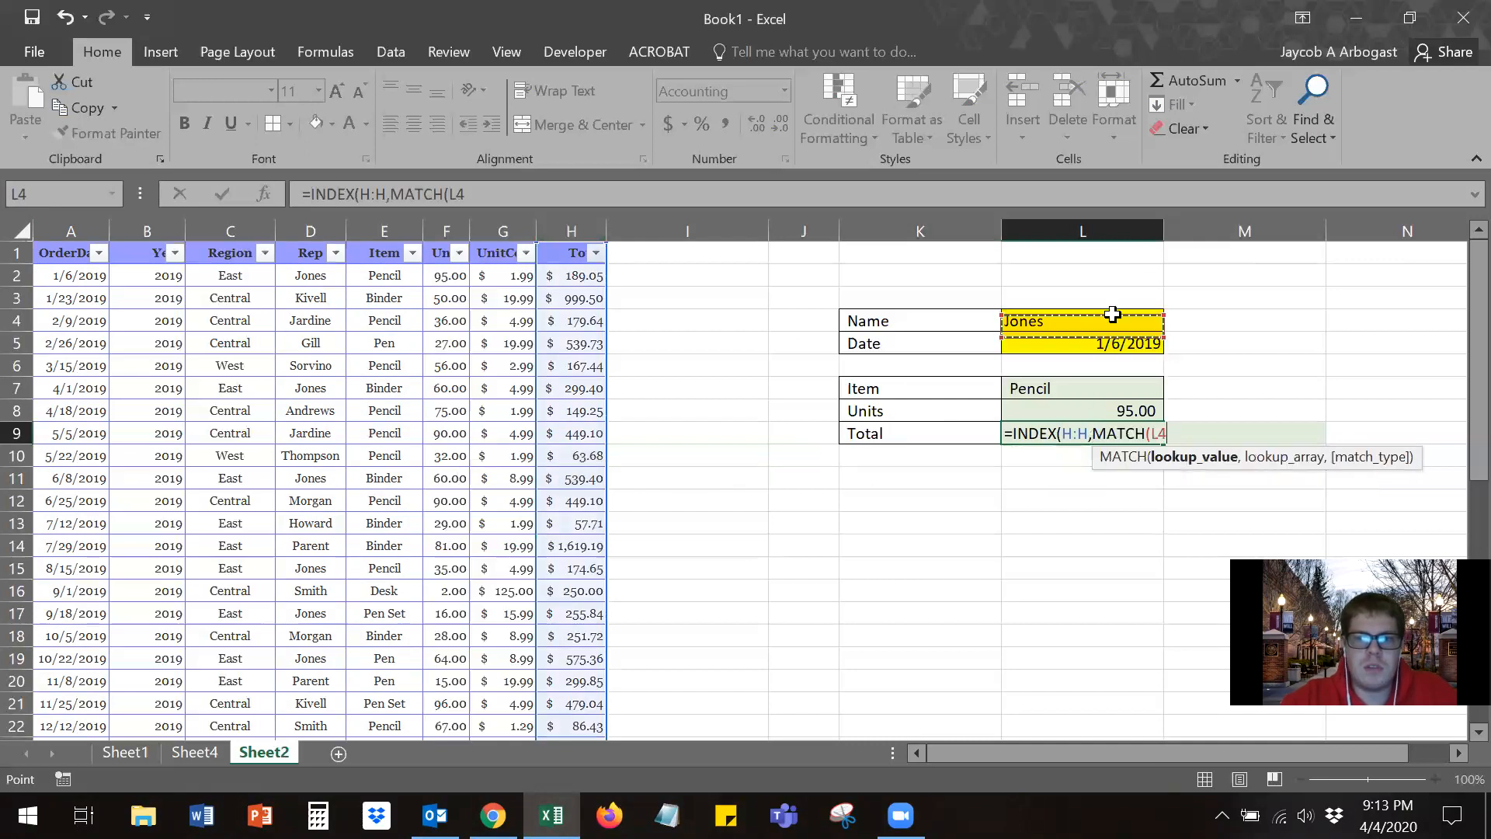
type("&")
left_click(1105, 344)
type(",")
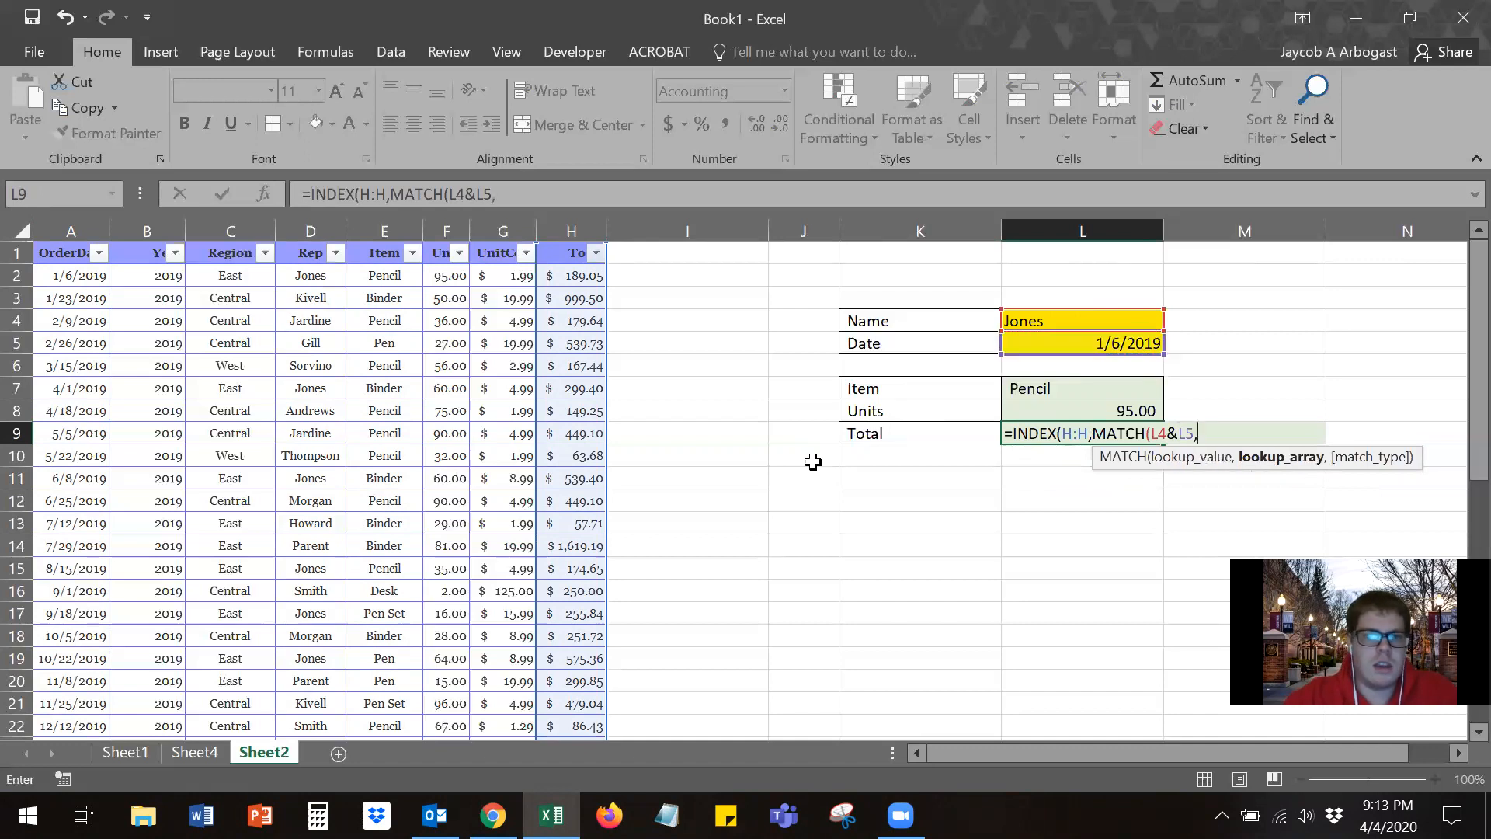
Step: Finish the Total formula in L9 as an array formula, with lookup array D:D&A:A and match type 0
left_click(319, 221)
type("&")
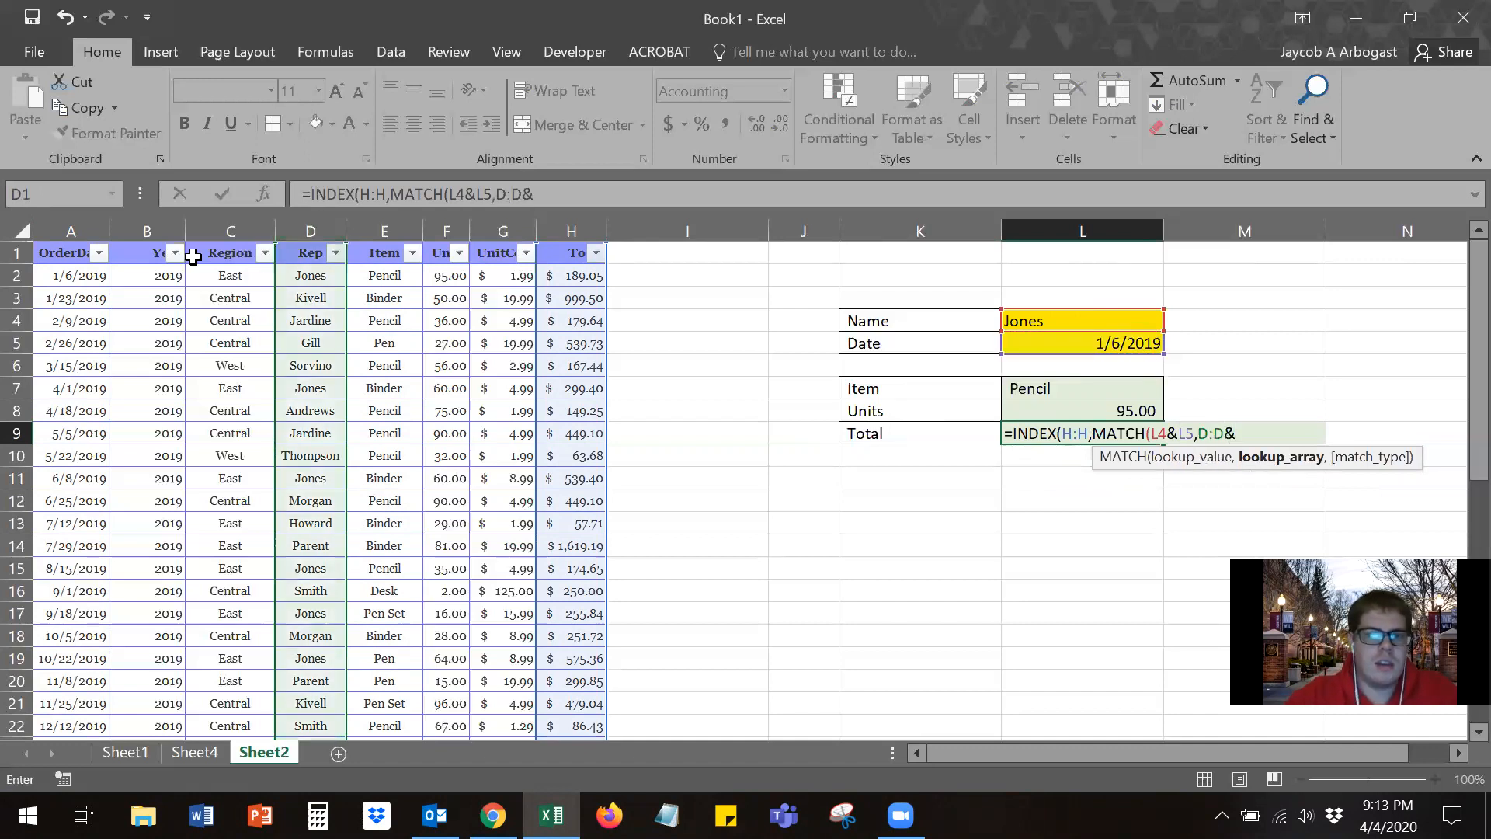
left_click(86, 232)
type(",0))")
key("ctrl+shift+Return")
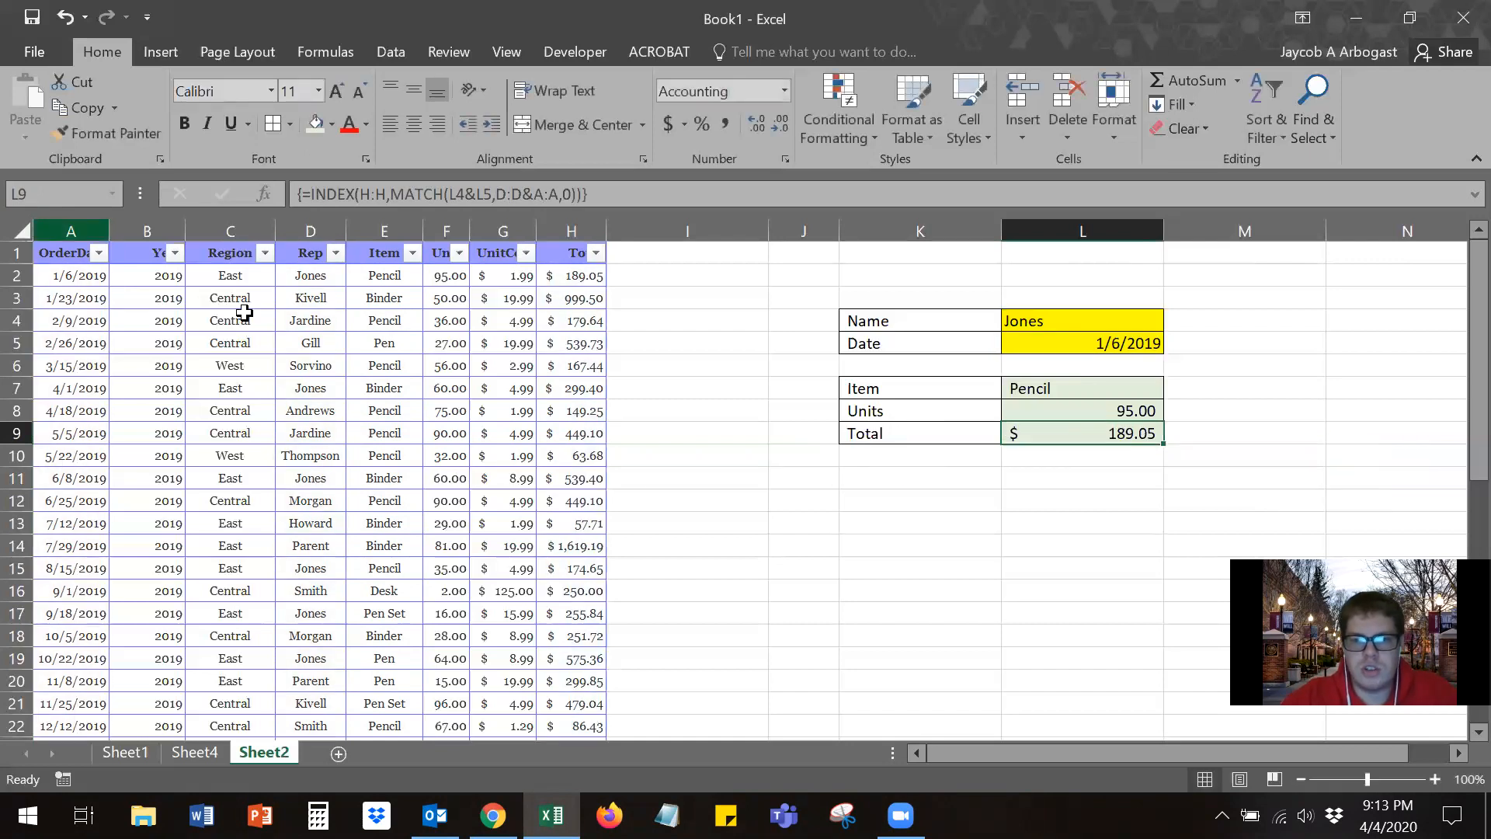
left_click(1030, 477)
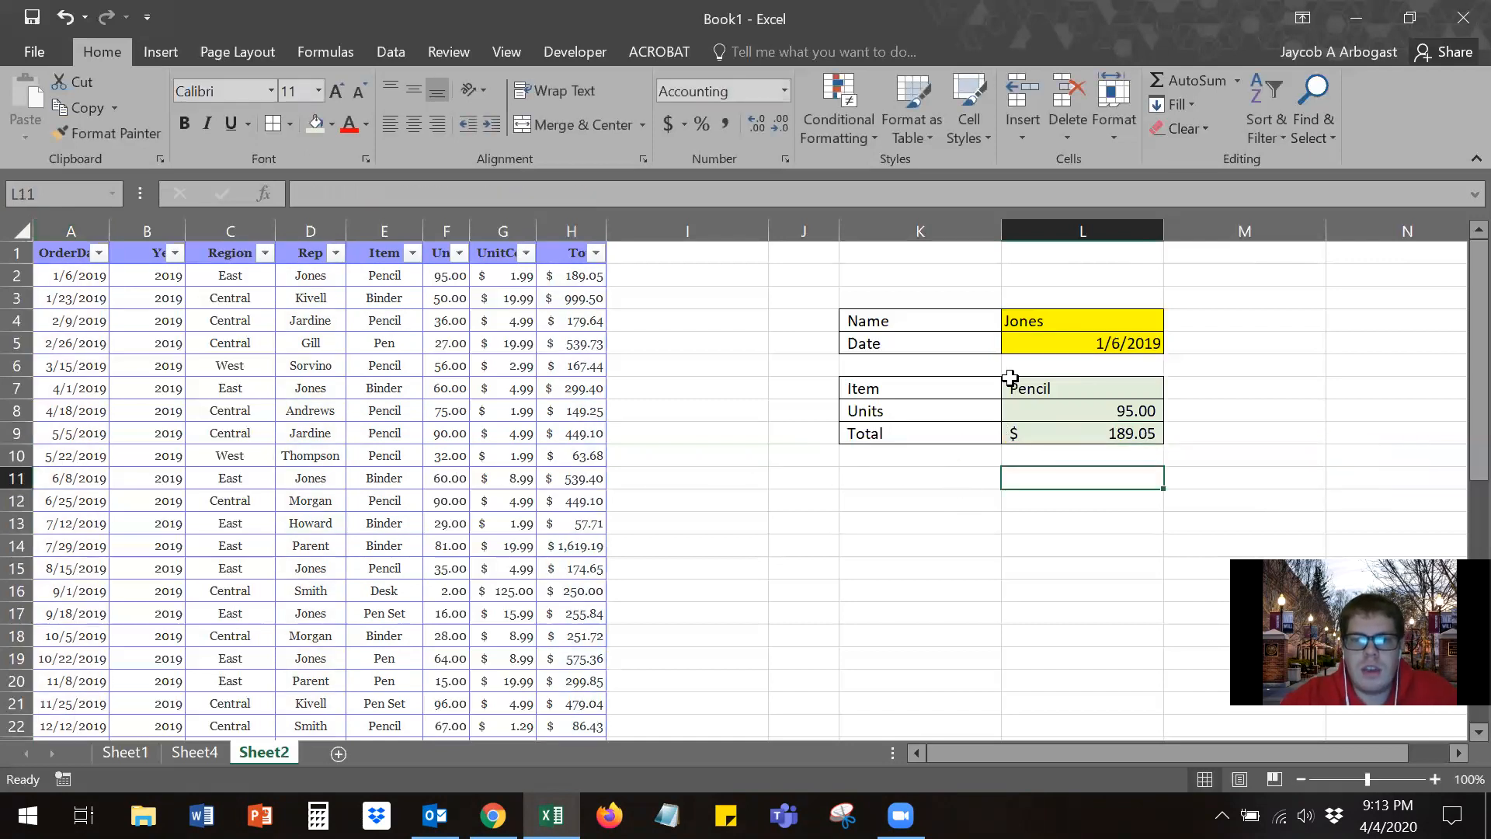
Step: Test the lookup by entering the rep's name from table row 3 in L4 and the date 1/23/19 in L5
left_click(1053, 323)
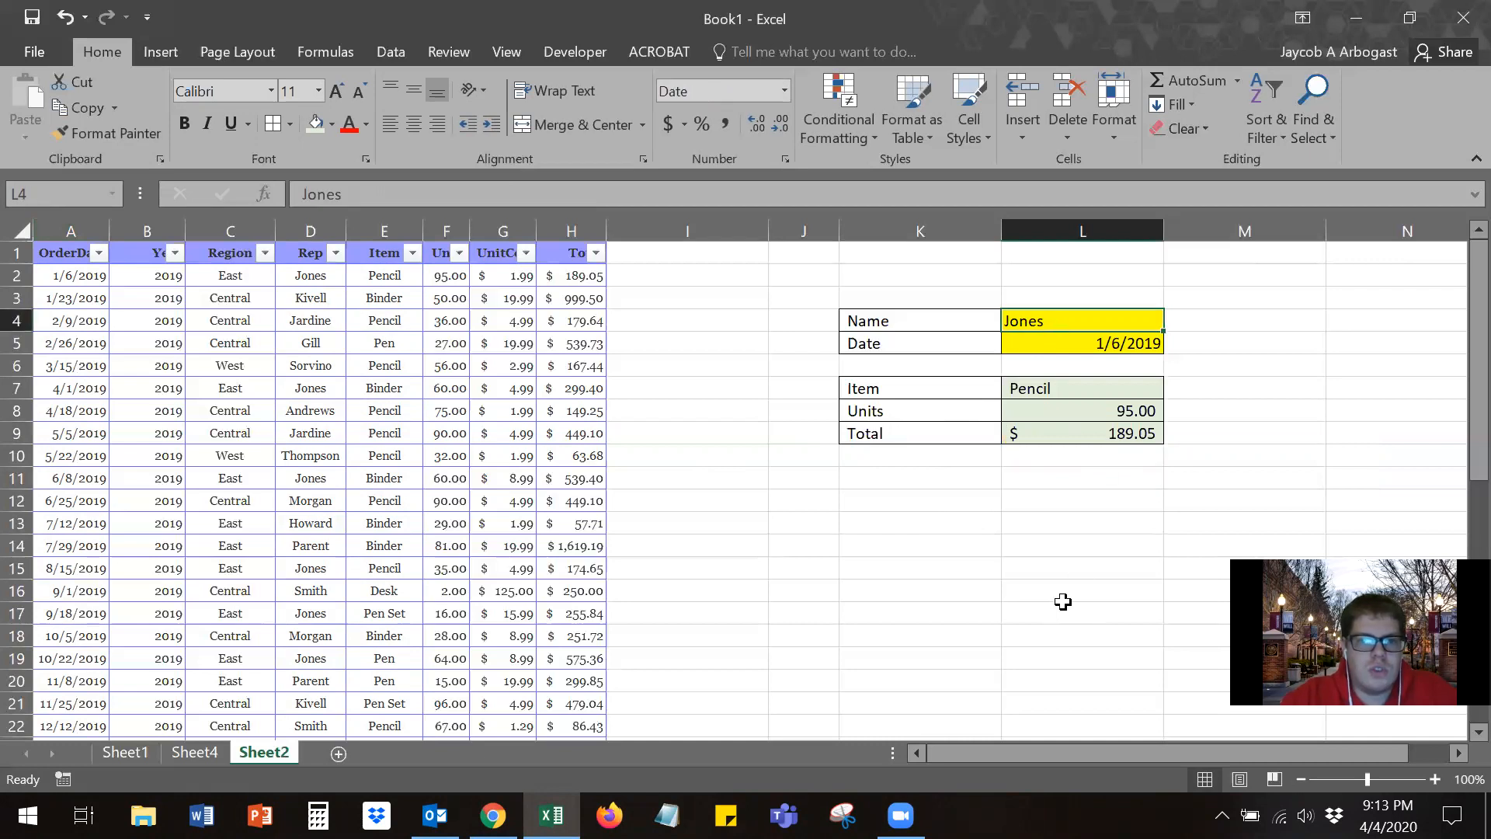
type("Kivell")
key("Return")
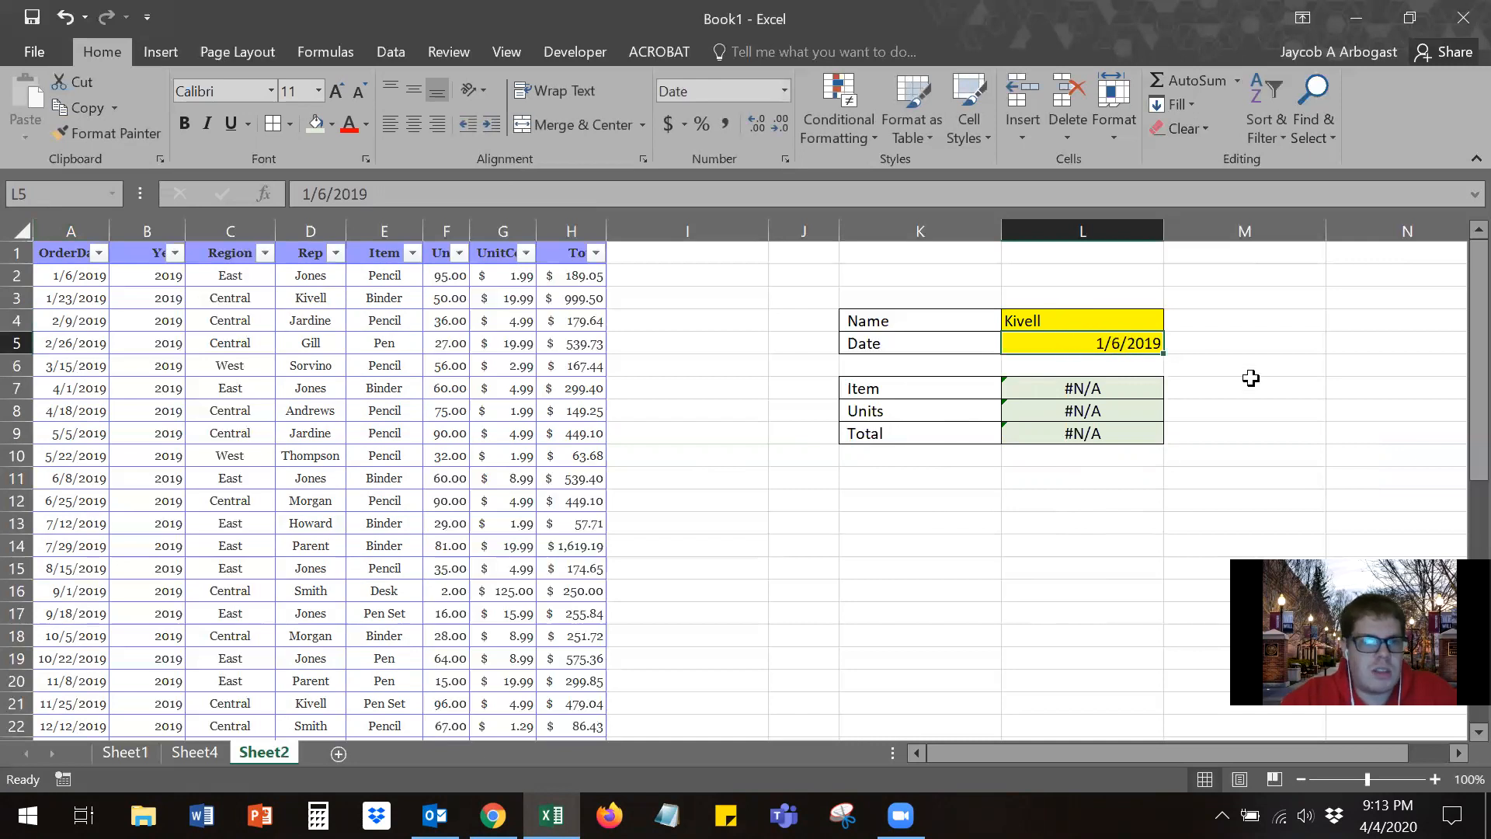
type("1/23/19")
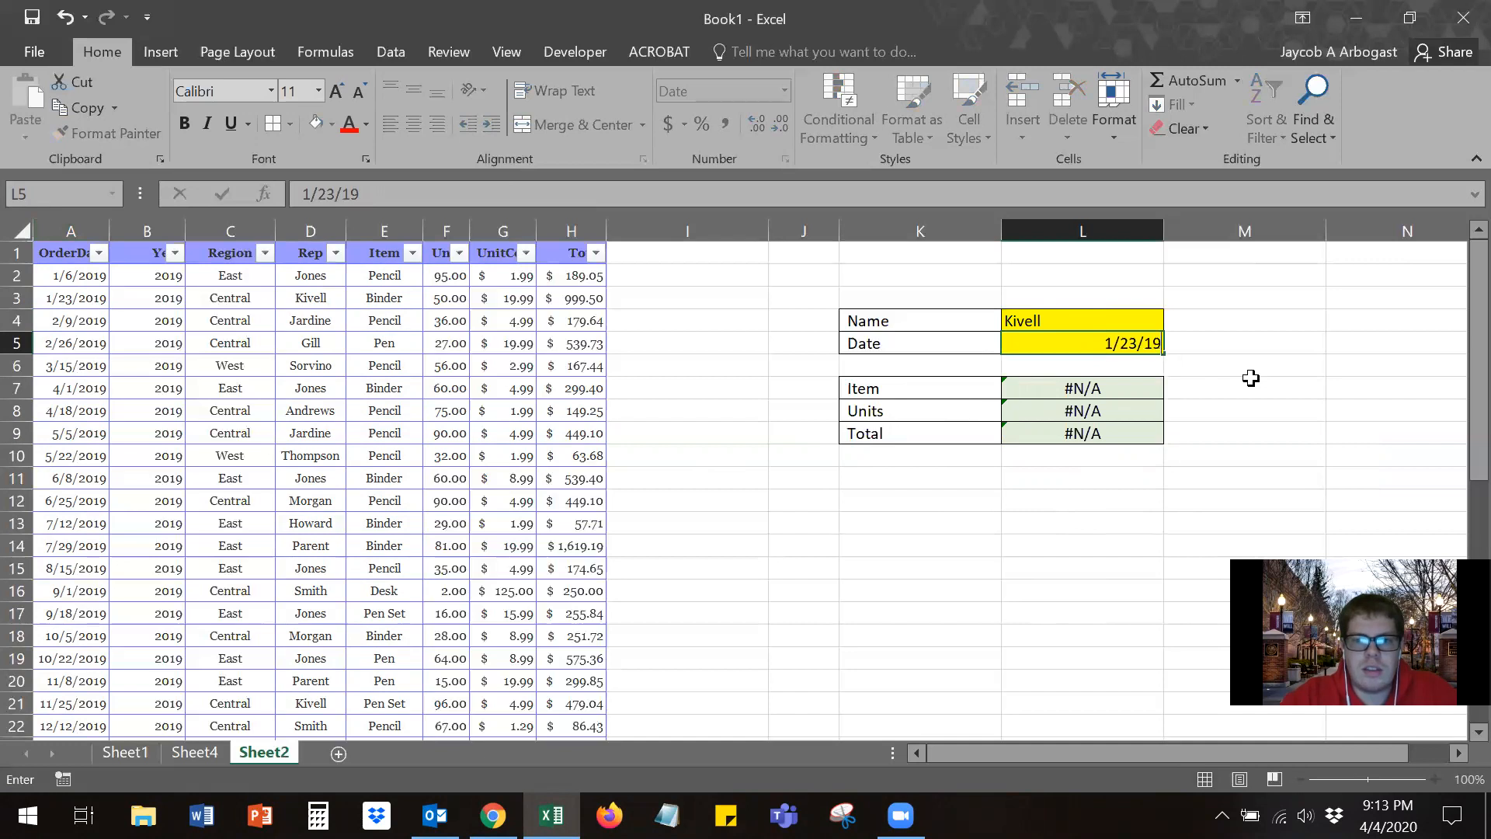
key("ctrl+Return")
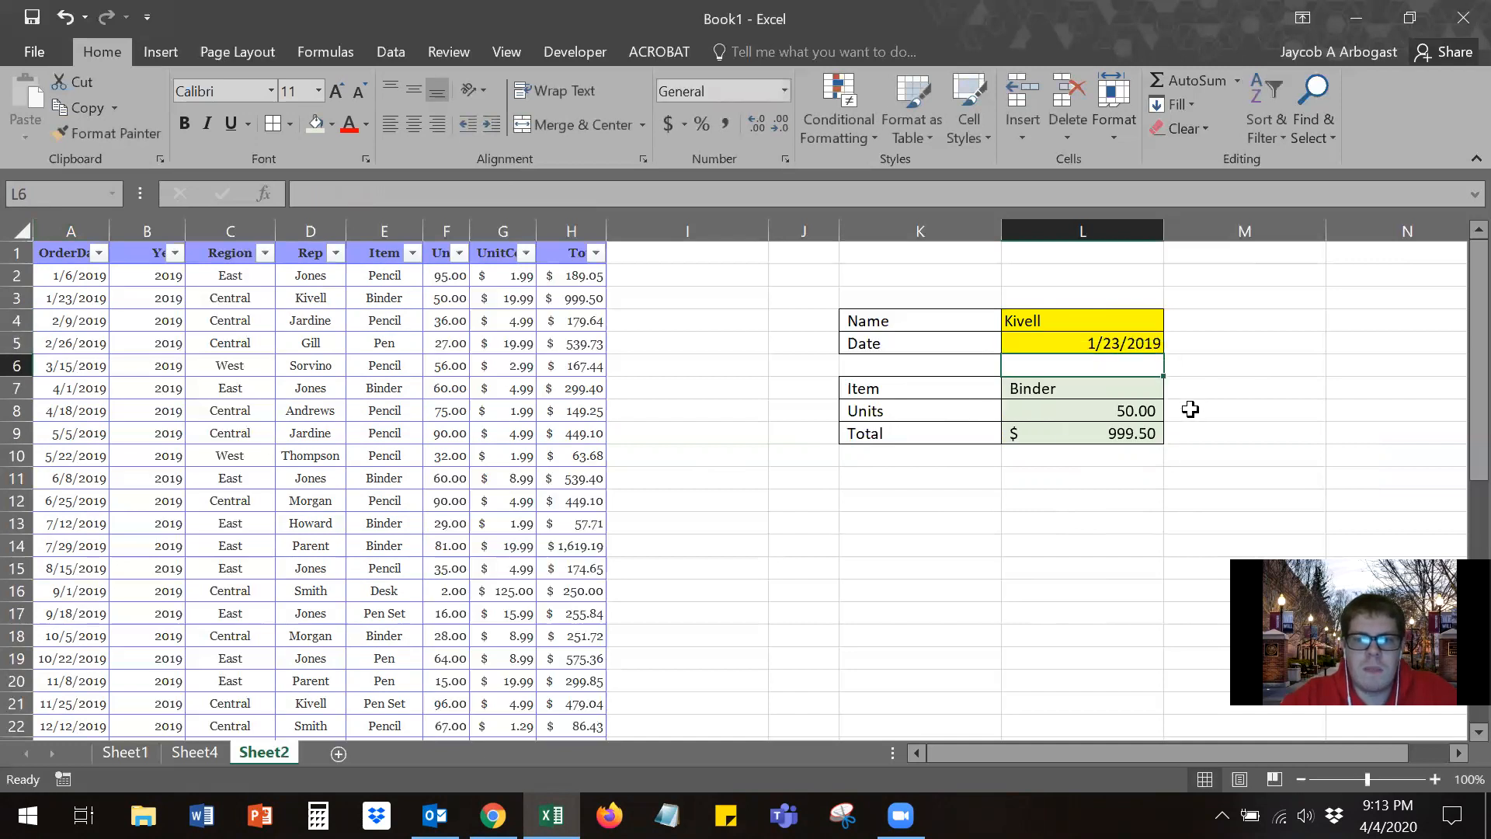
left_click(1063, 413)
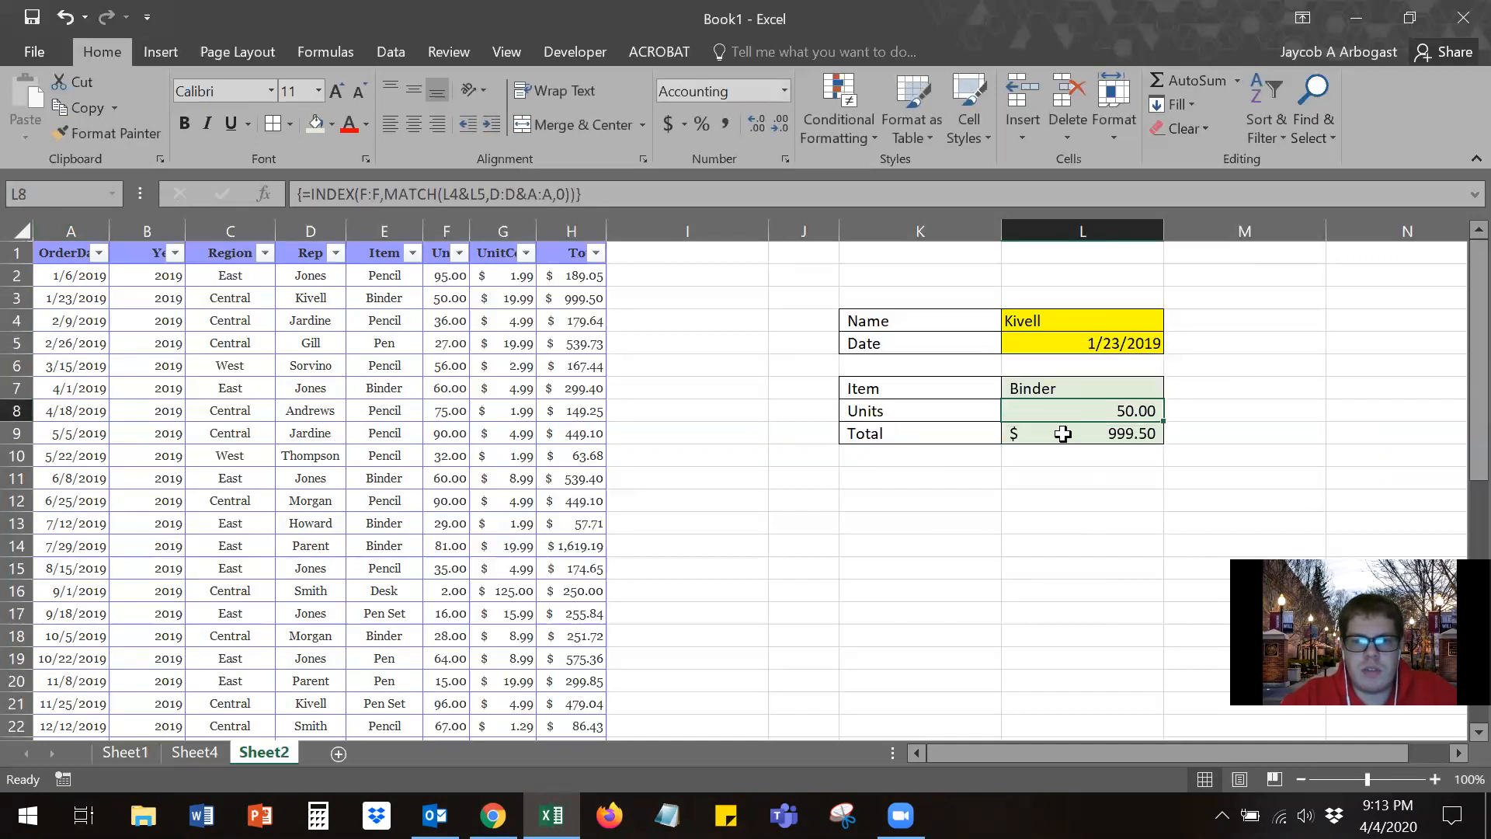
Step: Add a Unit Cost label in K10, directly below the Total row of the results area
left_click(1080, 517)
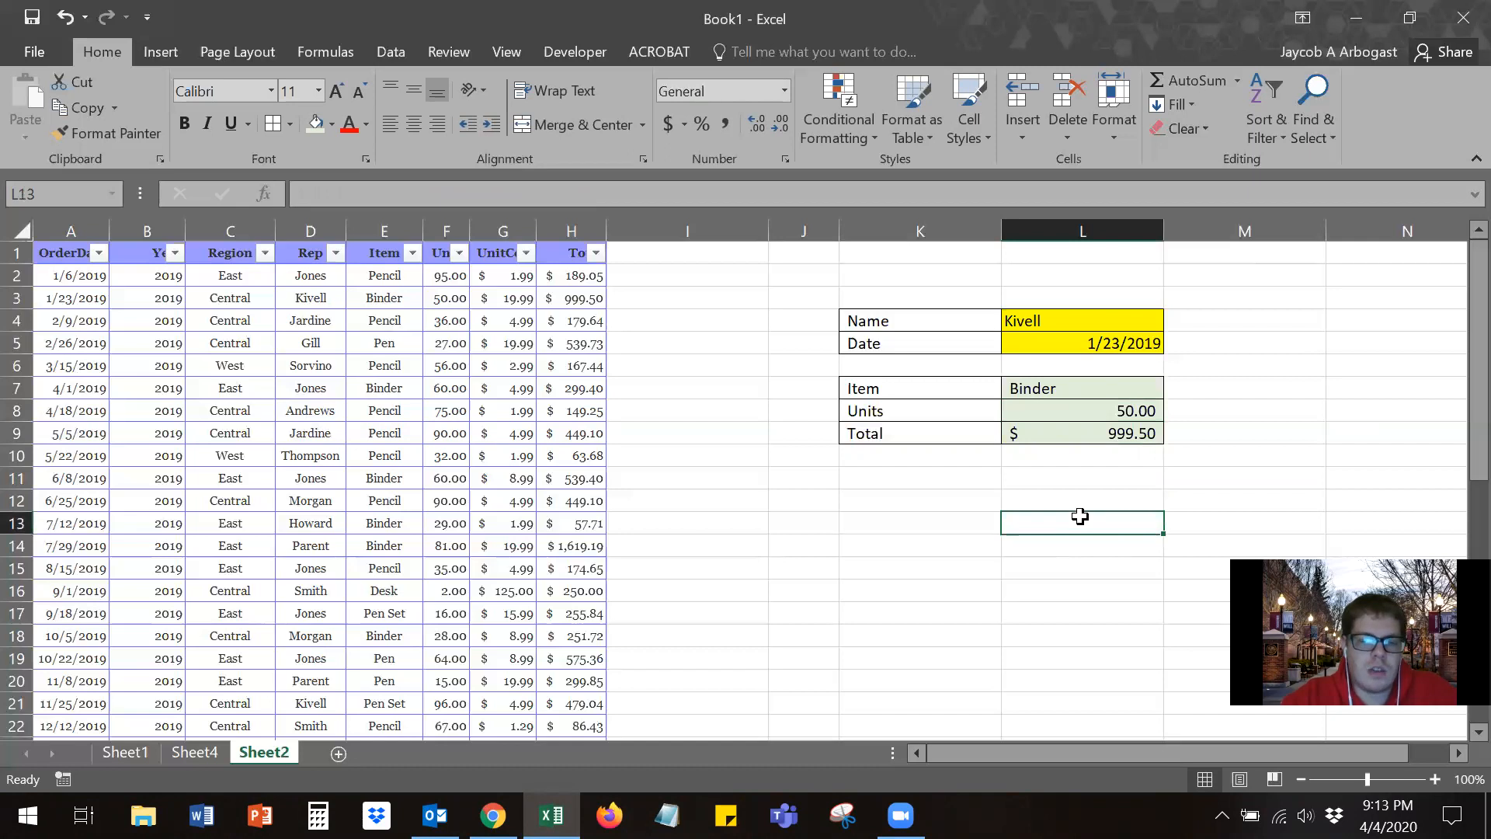
left_click(949, 456)
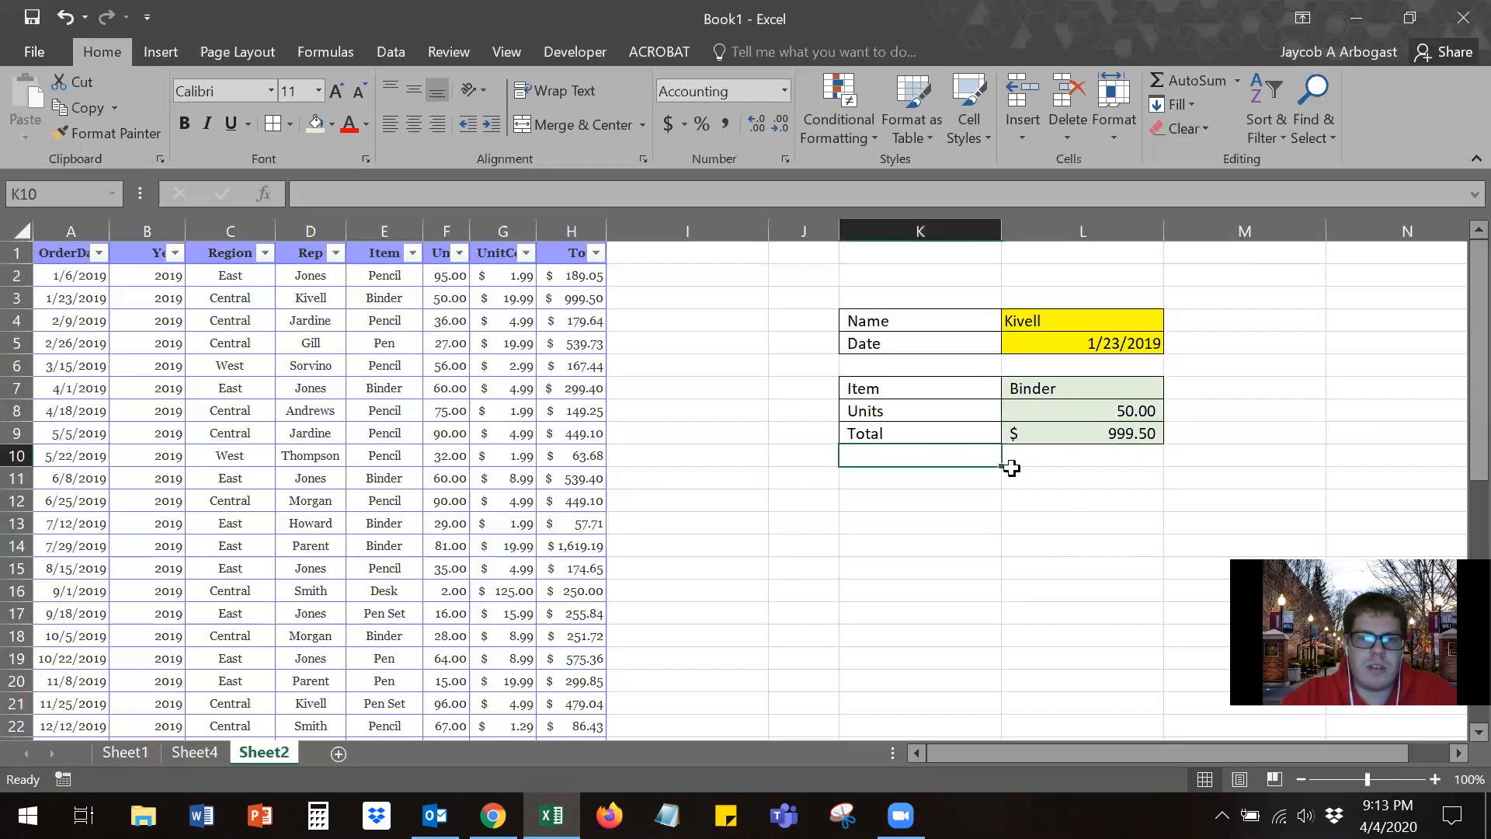
type("Units Cost")
key("Tab")
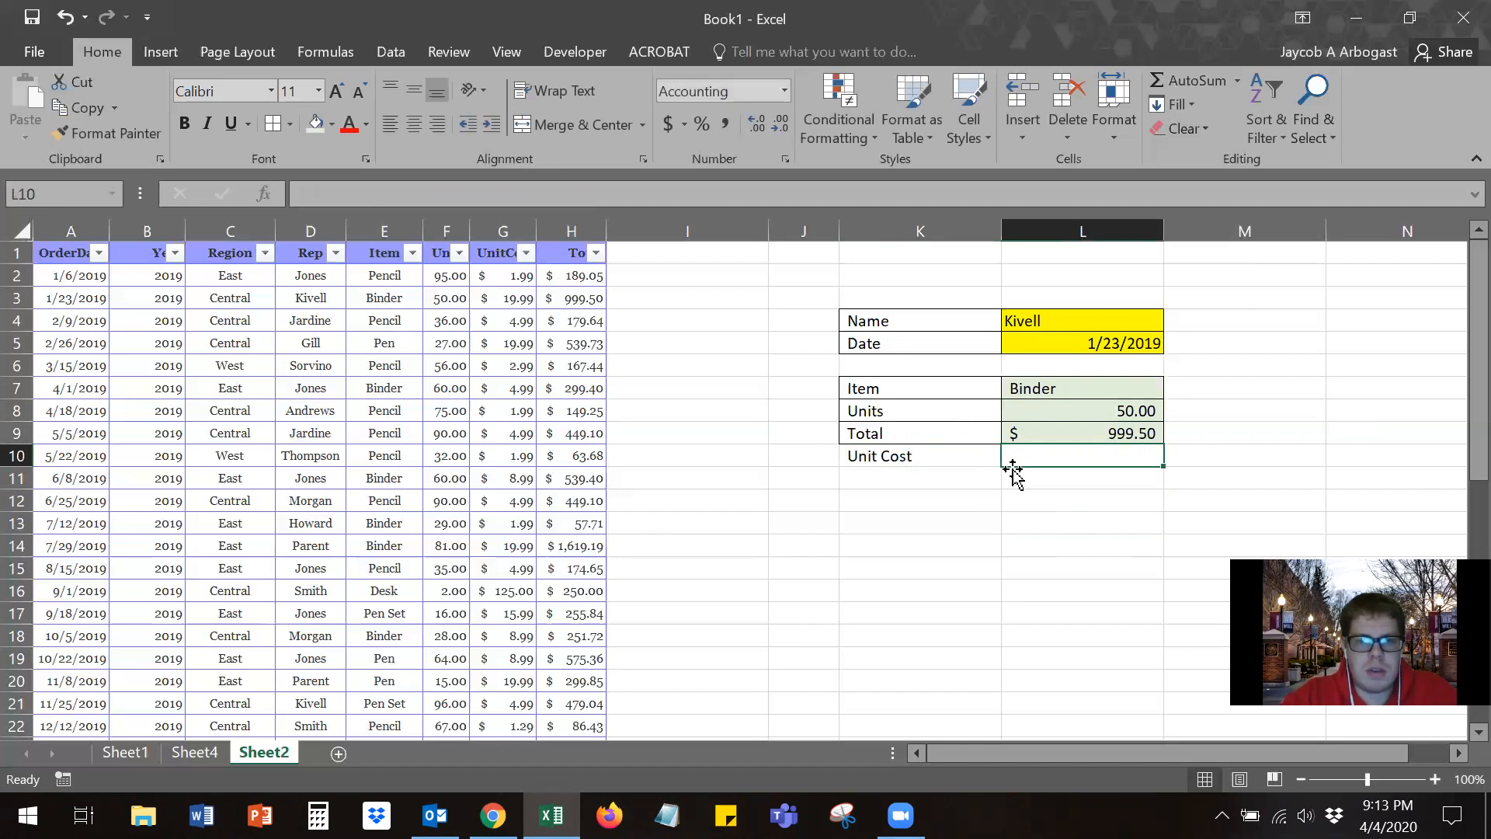
Step: Calculate the unit cost in L10 by dividing Total in L9 by Units in L8
type("=")
key("Up")
type("/")
key("Up")
key("Up")
key("Return")
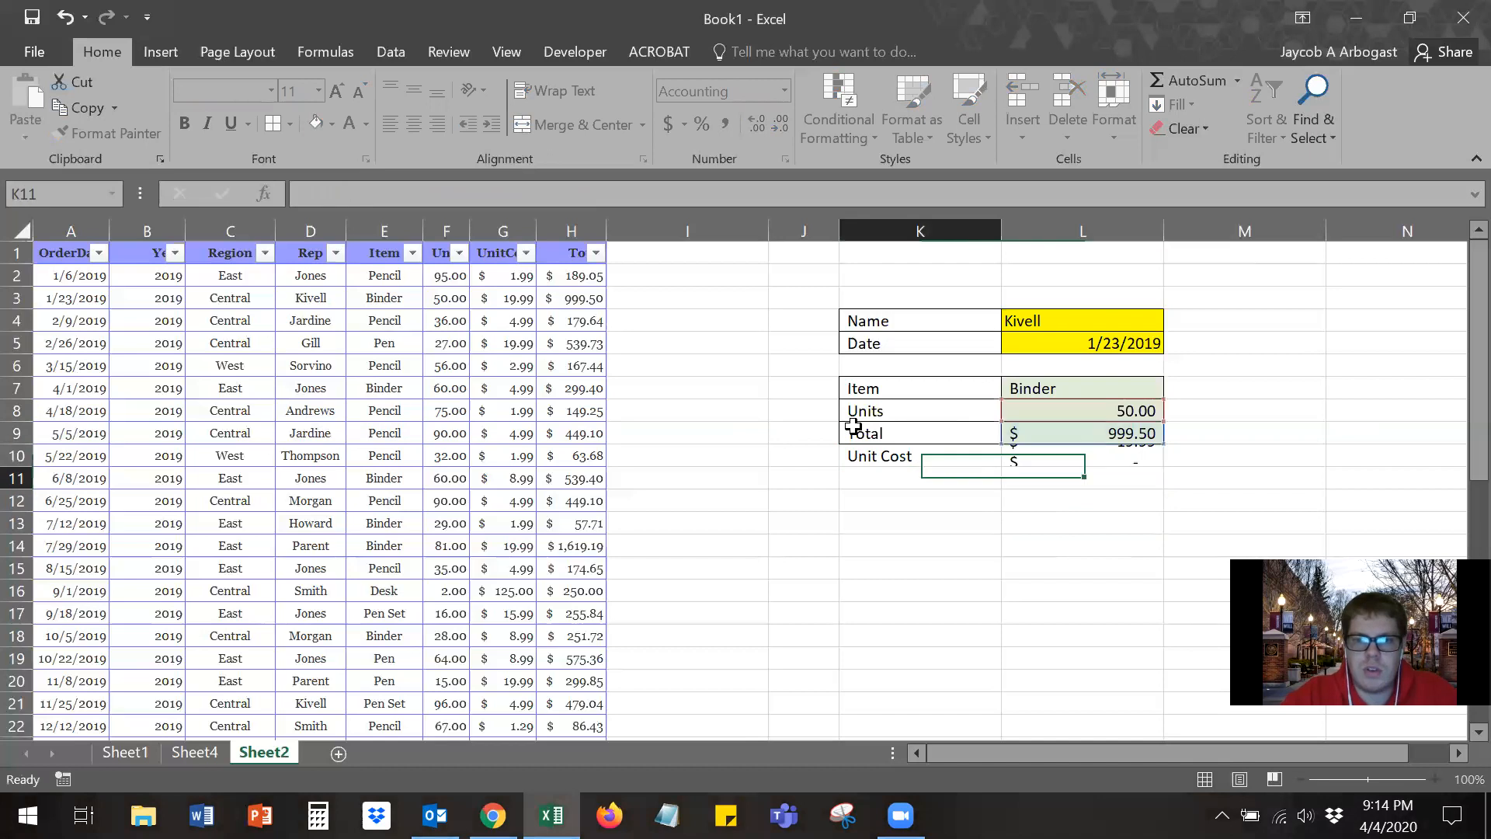
left_click(1128, 458)
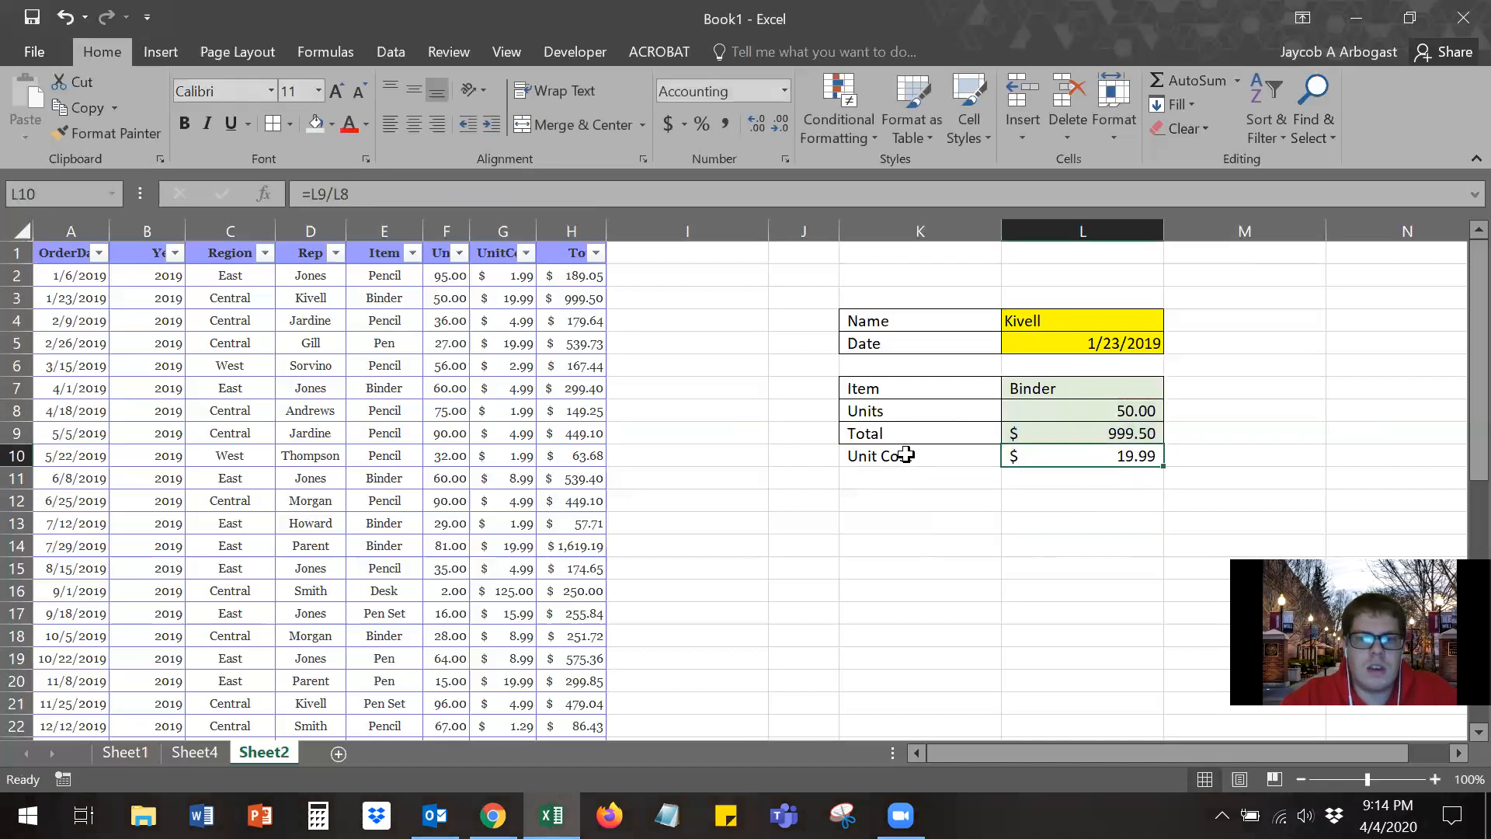
left_click(968, 523)
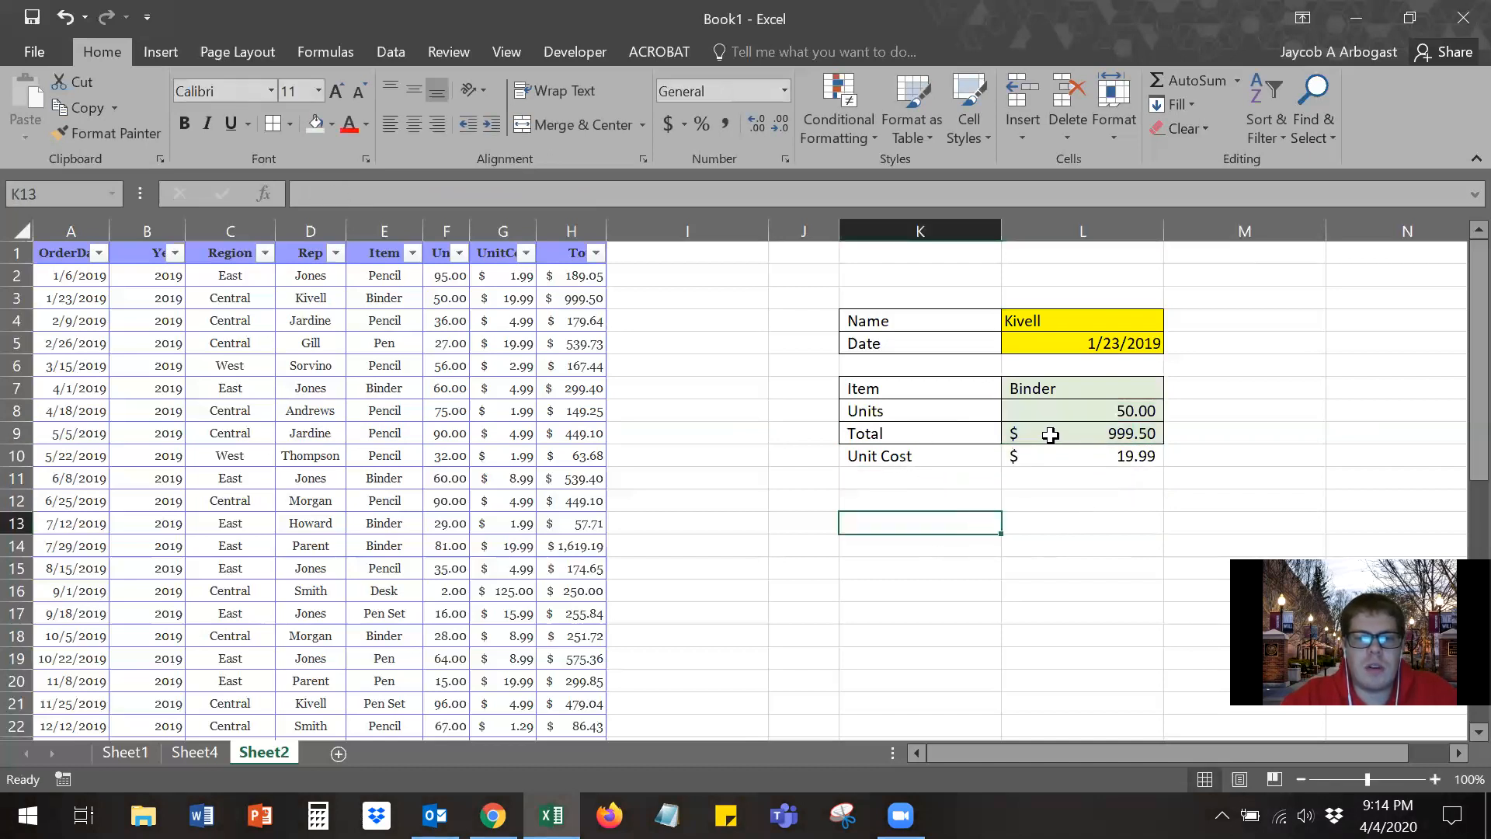
Step: Copy the formatting of the Total row K9:L9 onto the Unit Cost row K10:L10
left_click(1044, 435)
left_click_drag(1044, 435, 863, 435)
left_click(126, 124)
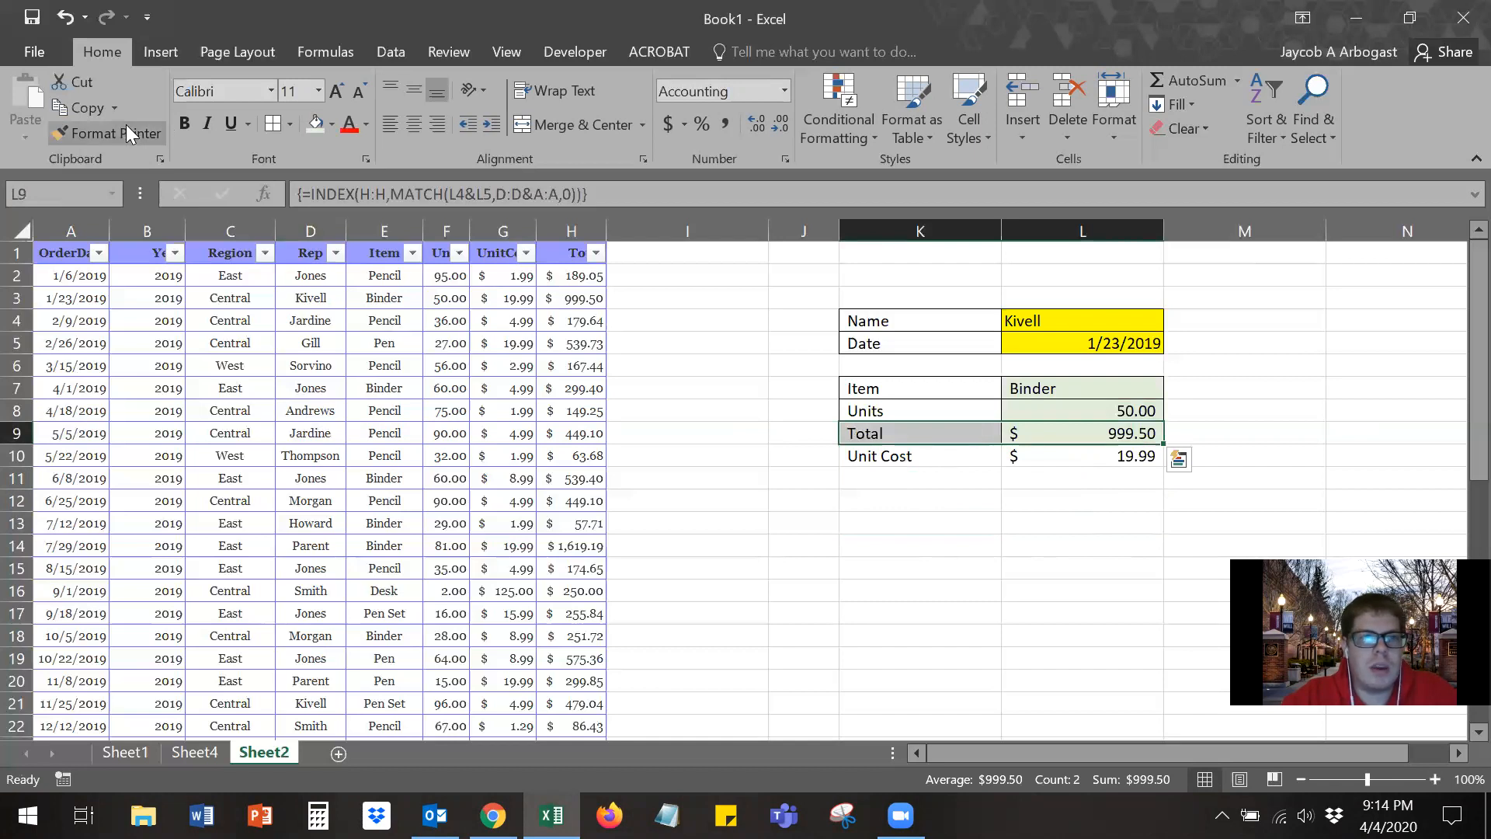
left_click_drag(949, 459, 1038, 458)
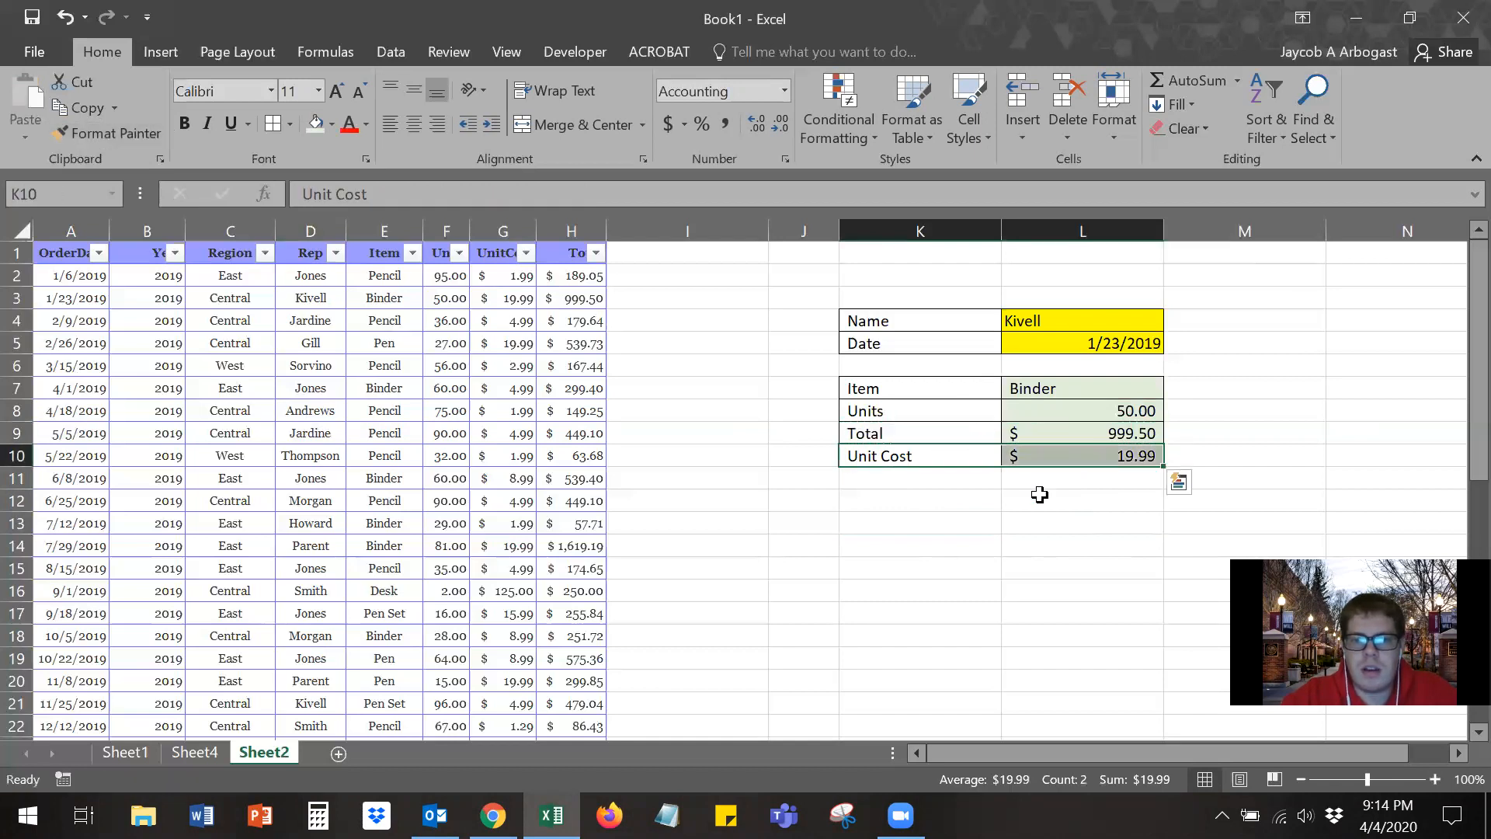
left_click(891, 608)
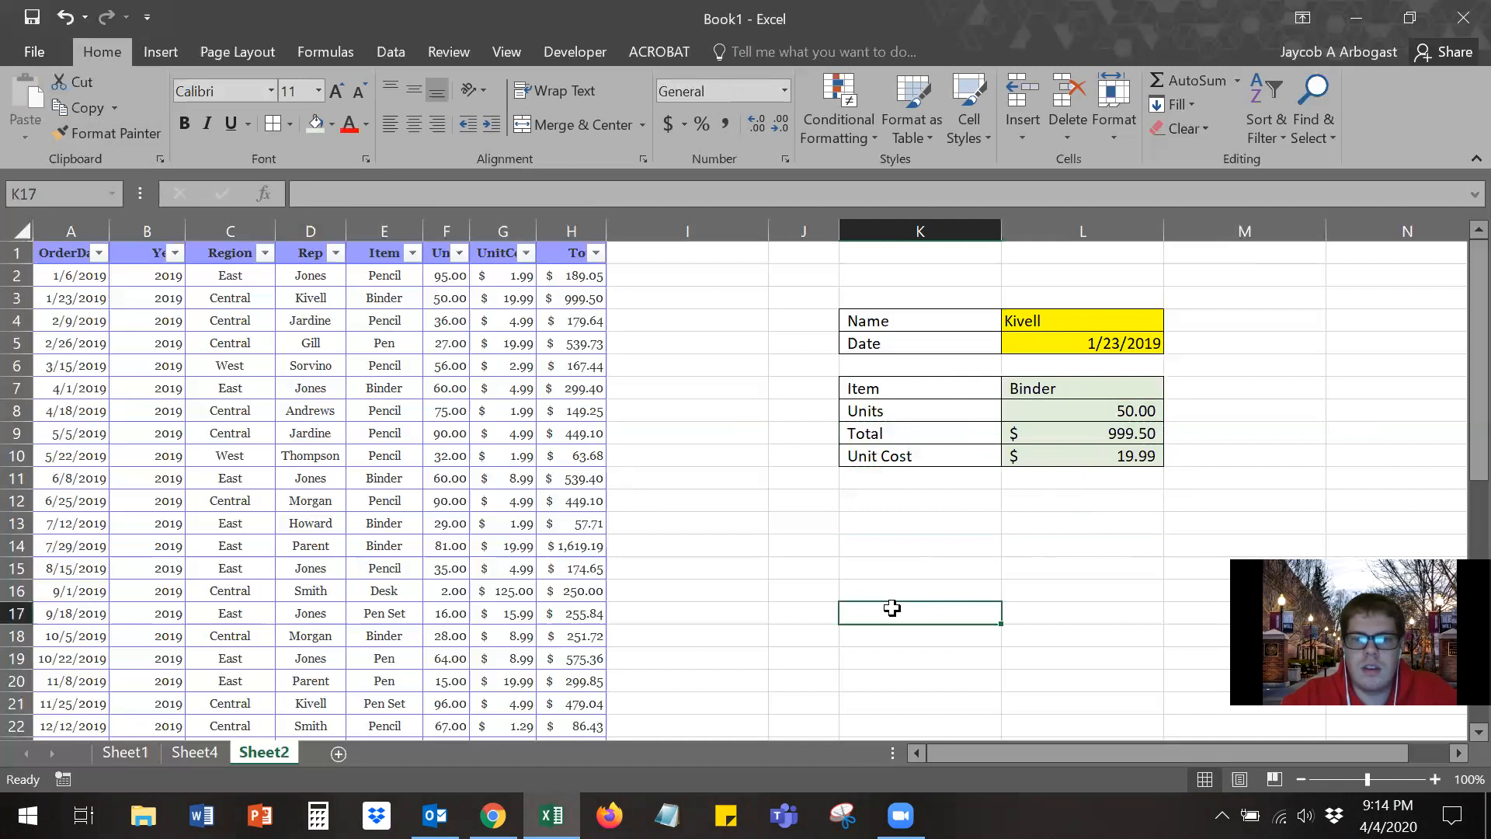
left_click(1237, 420)
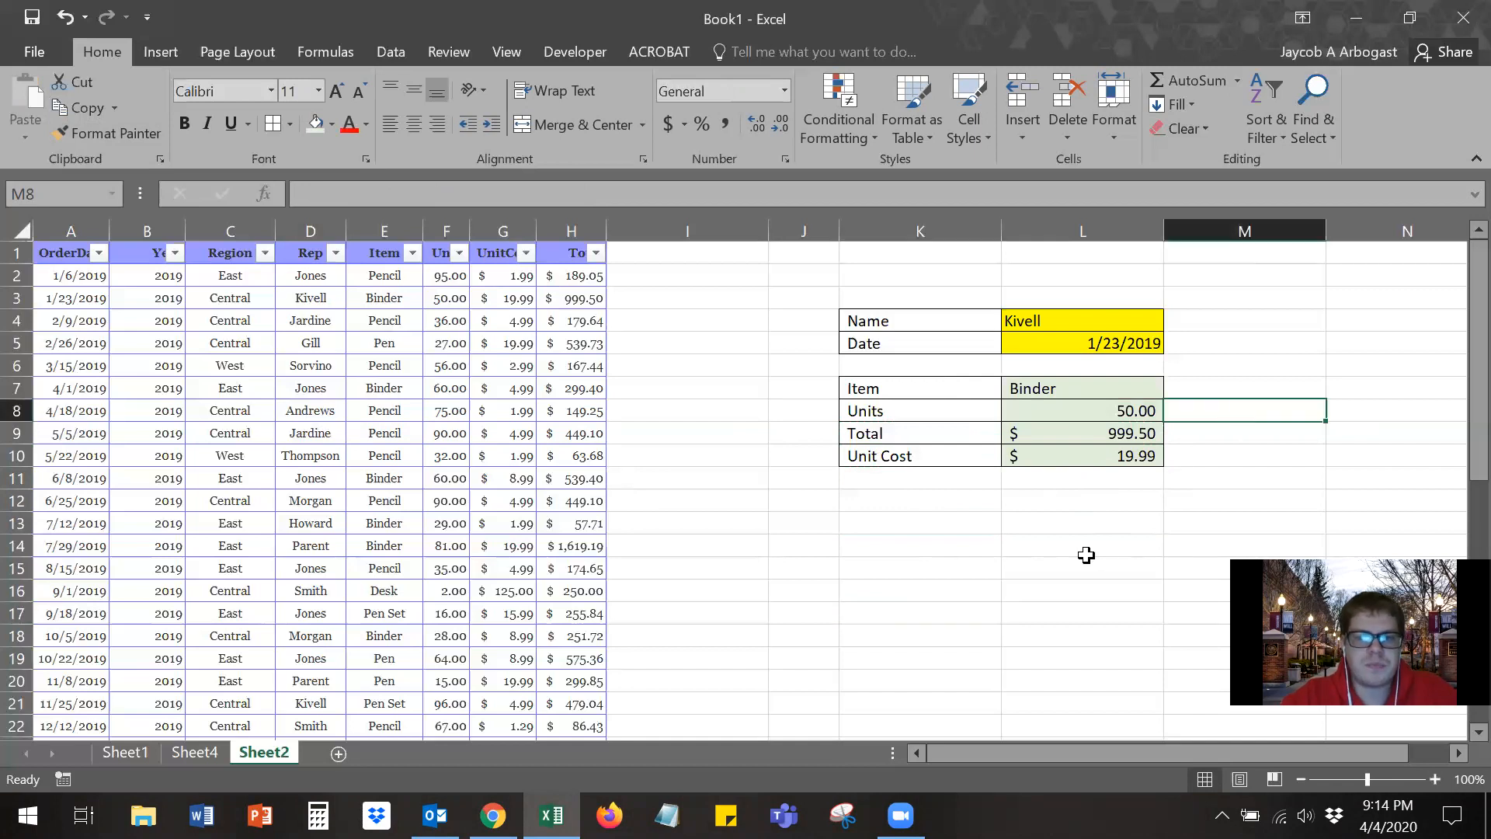
Step: Test the lookup with the rep's name from table row 13 in L4 and 7/12/19 in L5, and check the results
left_click(1049, 320)
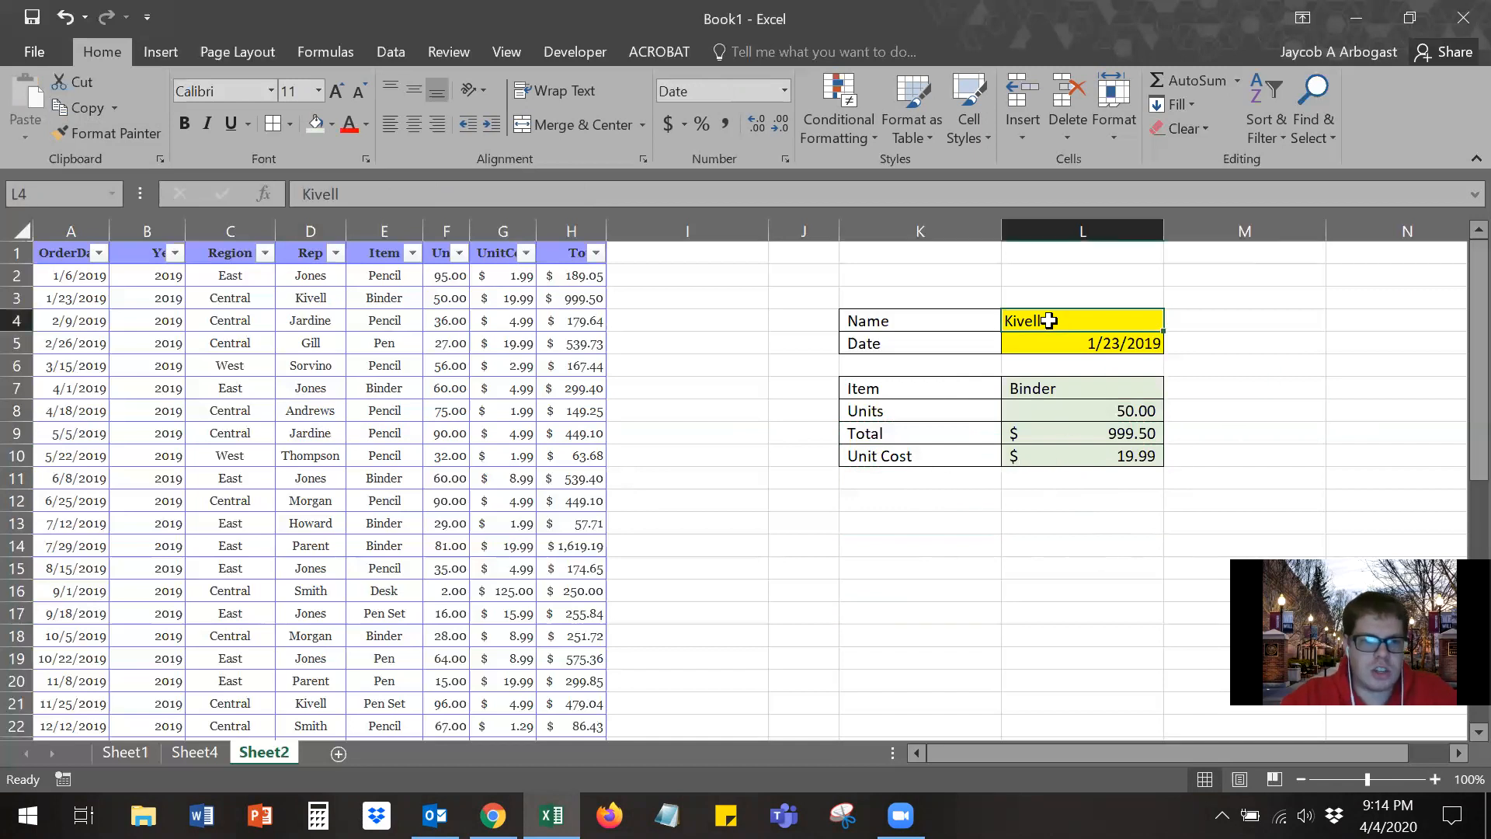
type("Howard")
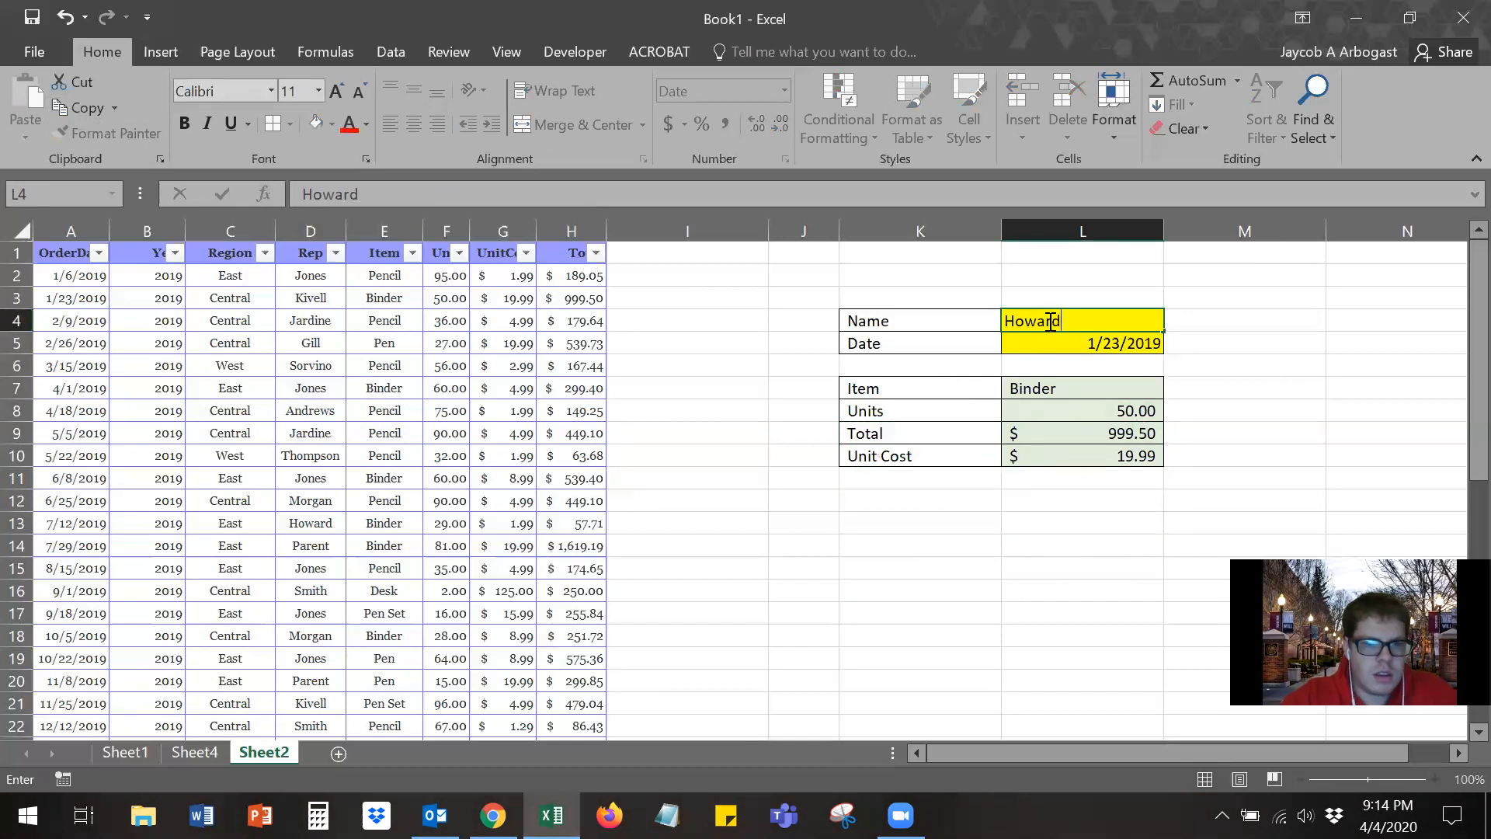
key("Return")
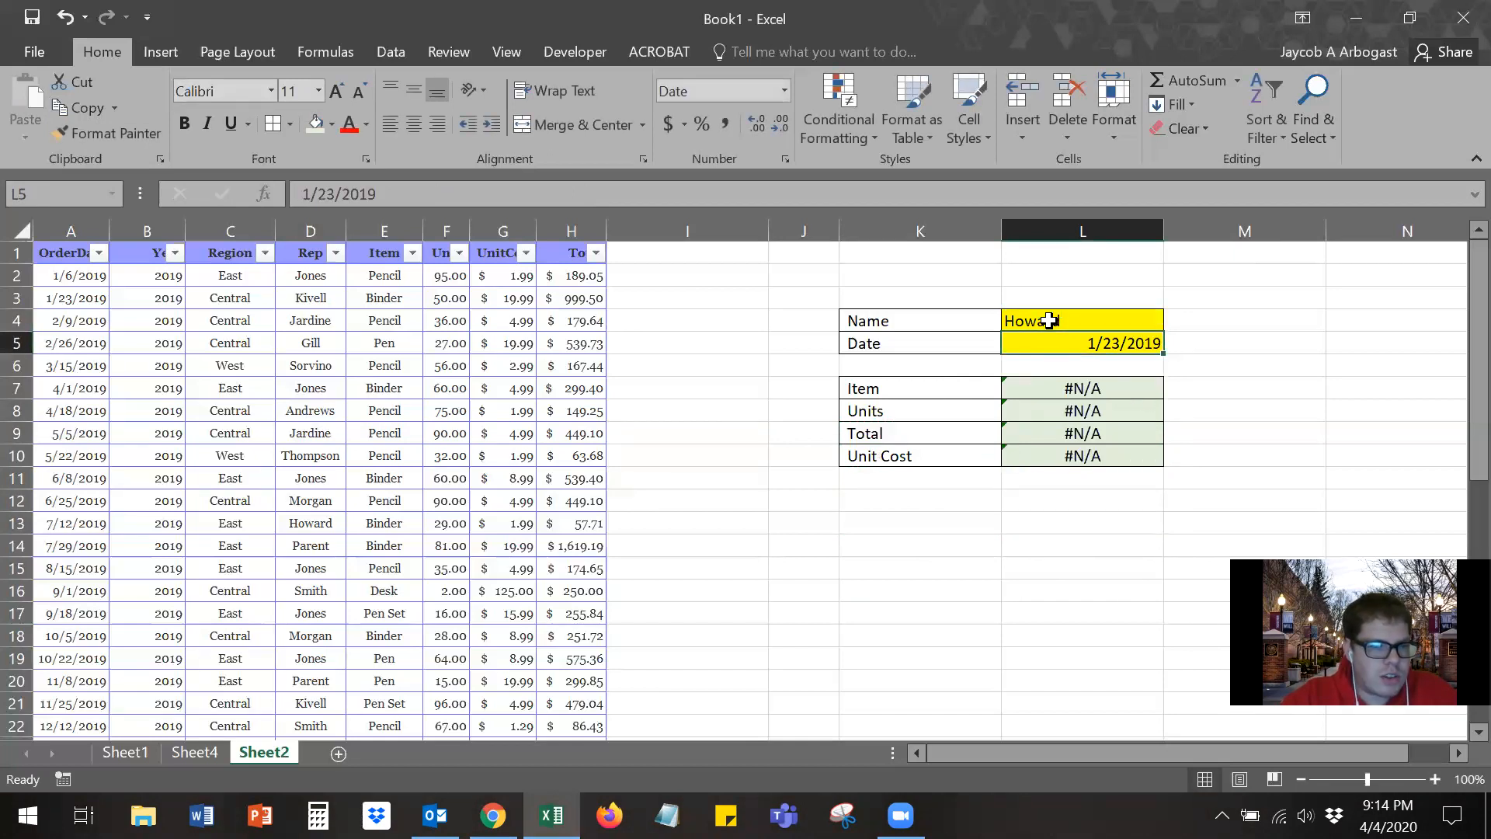
type("7/12/19")
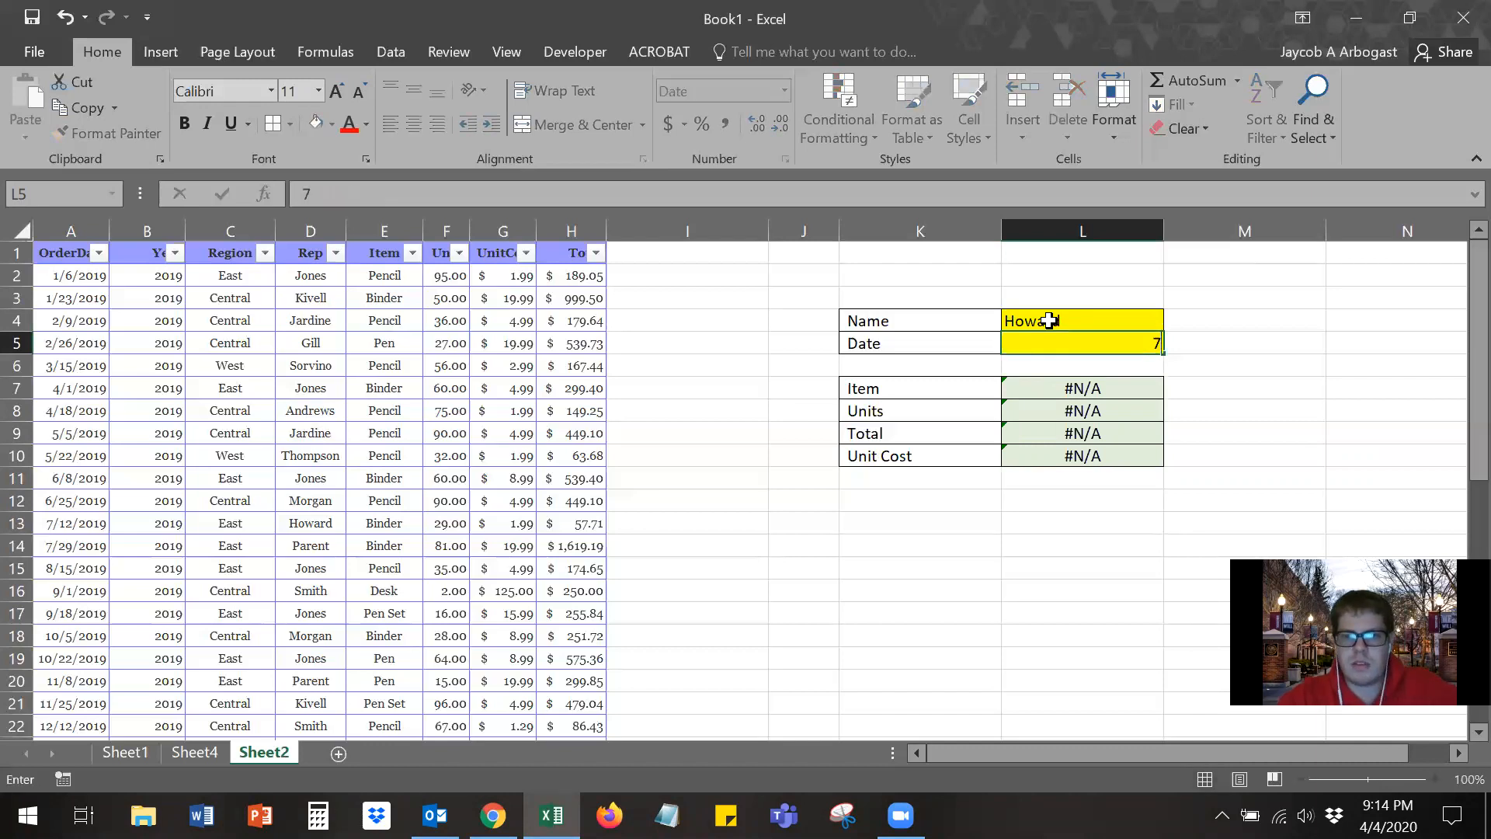
key("Return")
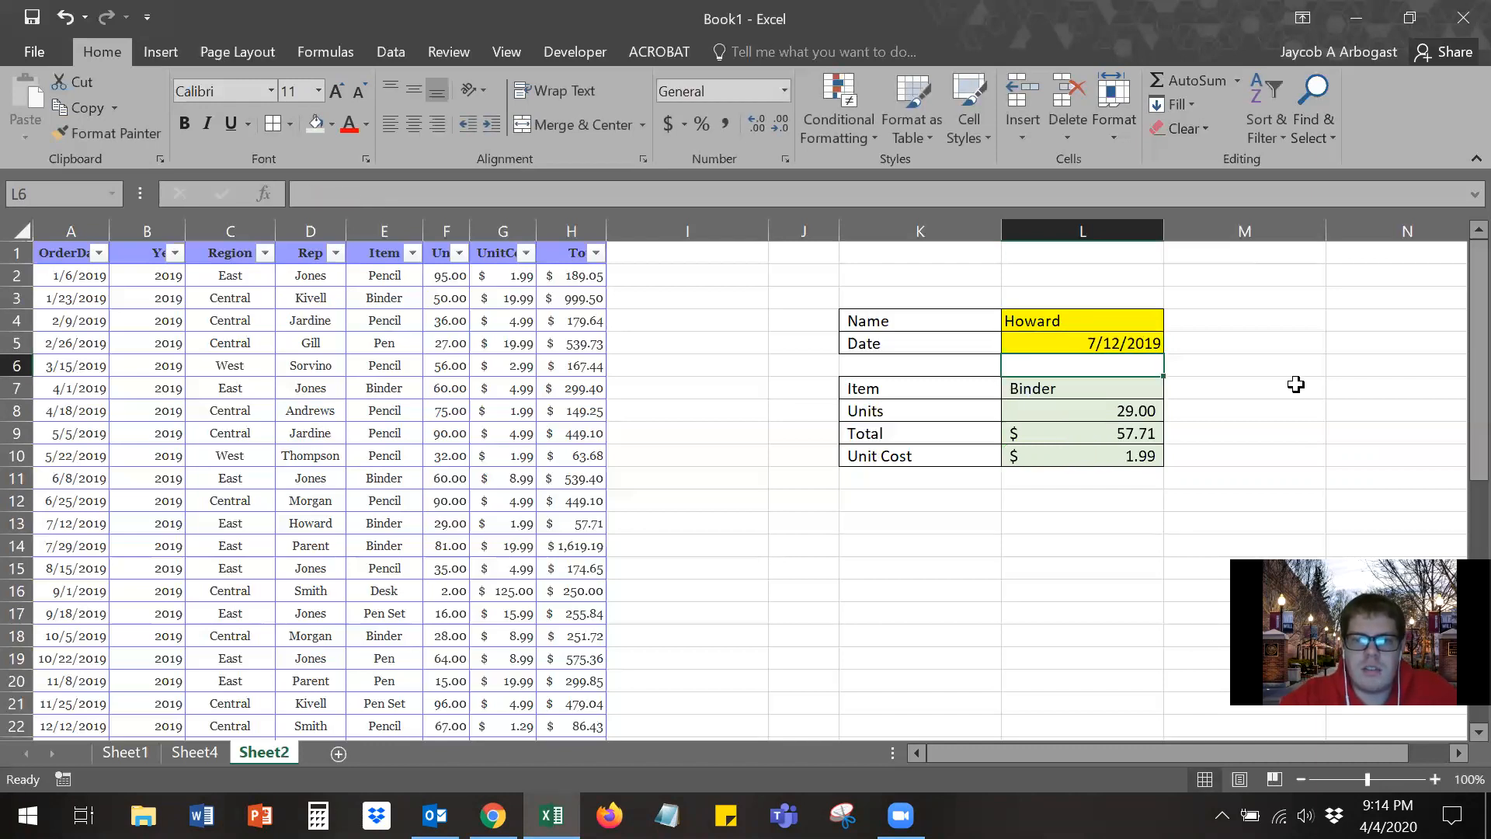
left_click(1235, 406)
left_click(1151, 411)
left_click(1153, 429)
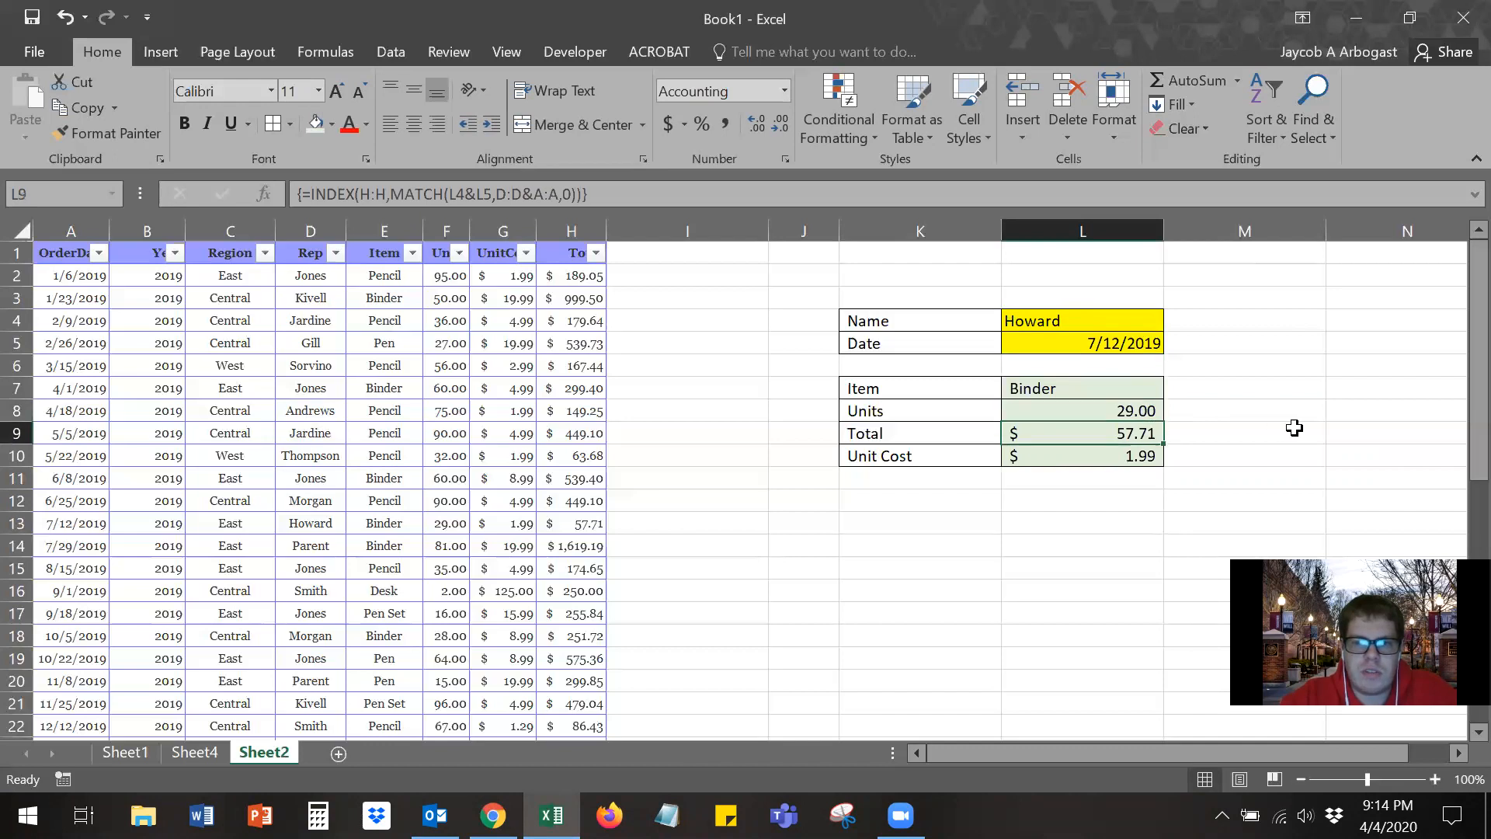
left_click(1145, 460)
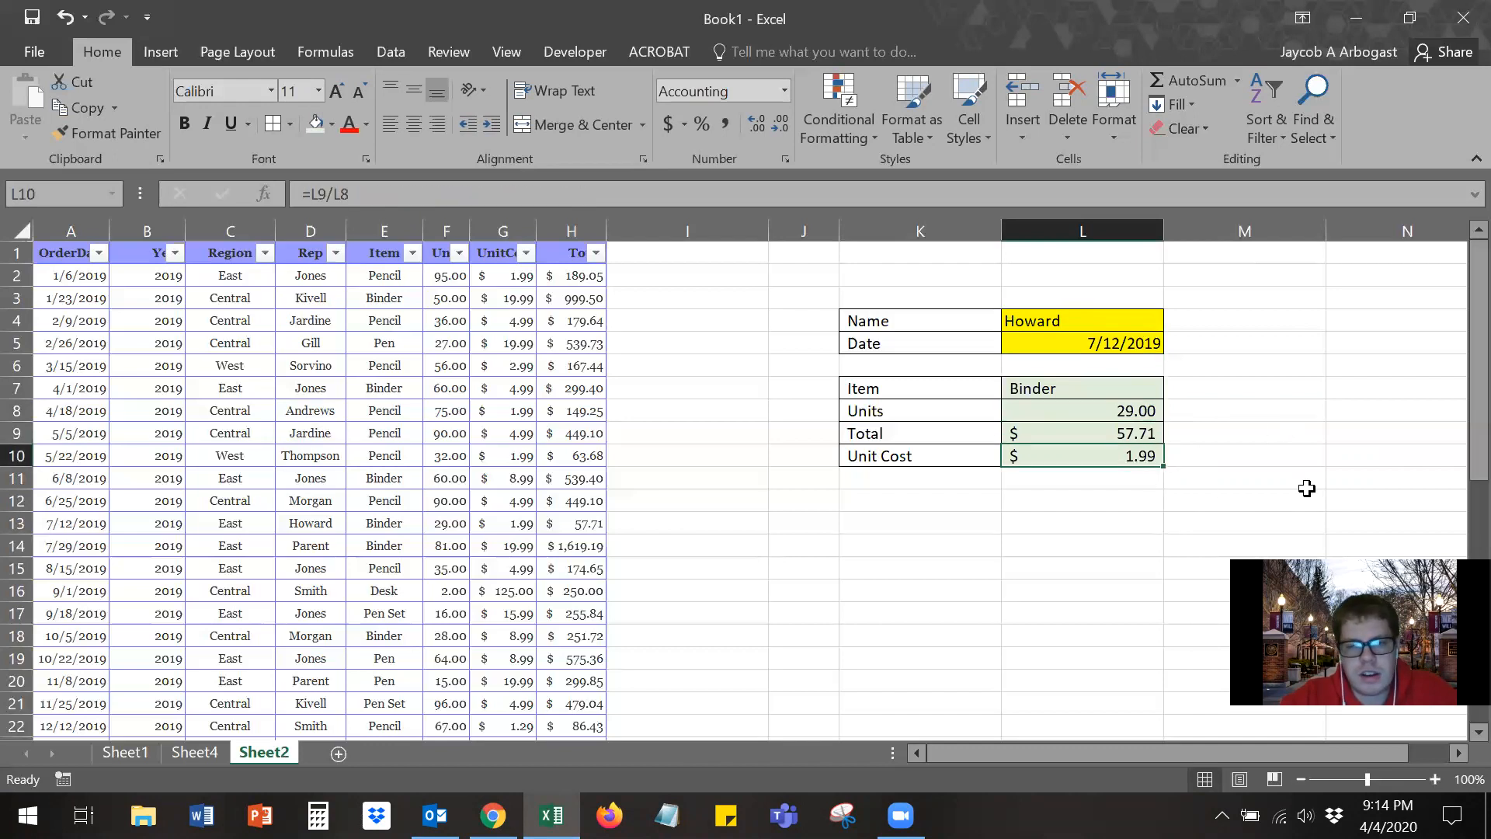
left_click(1308, 487)
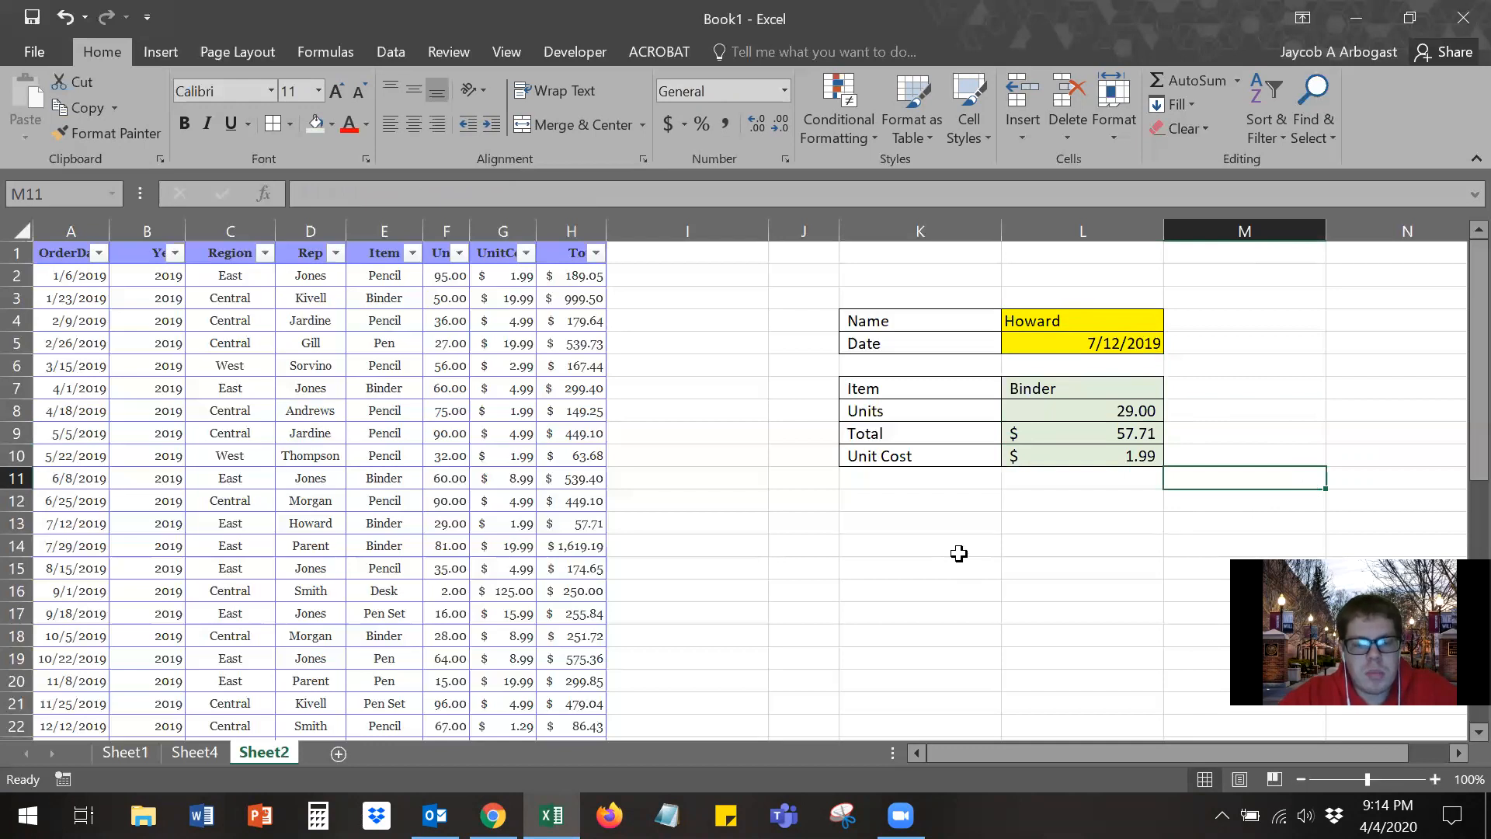
Step: Examine the table's columns and rows and the ranges used by the Units array formula in L8
left_click(439, 230)
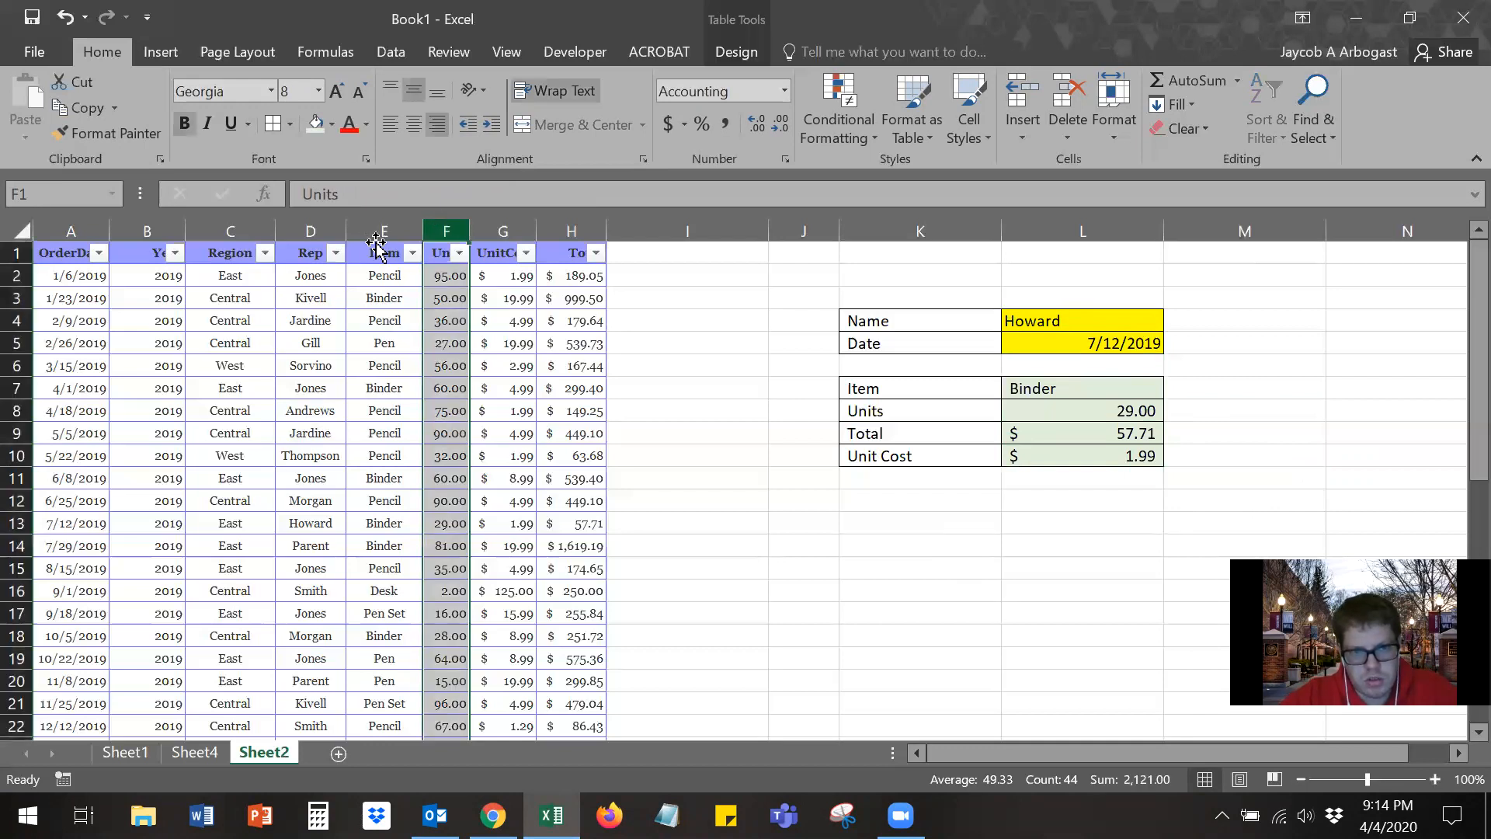
left_click(730, 402)
left_click(15, 479)
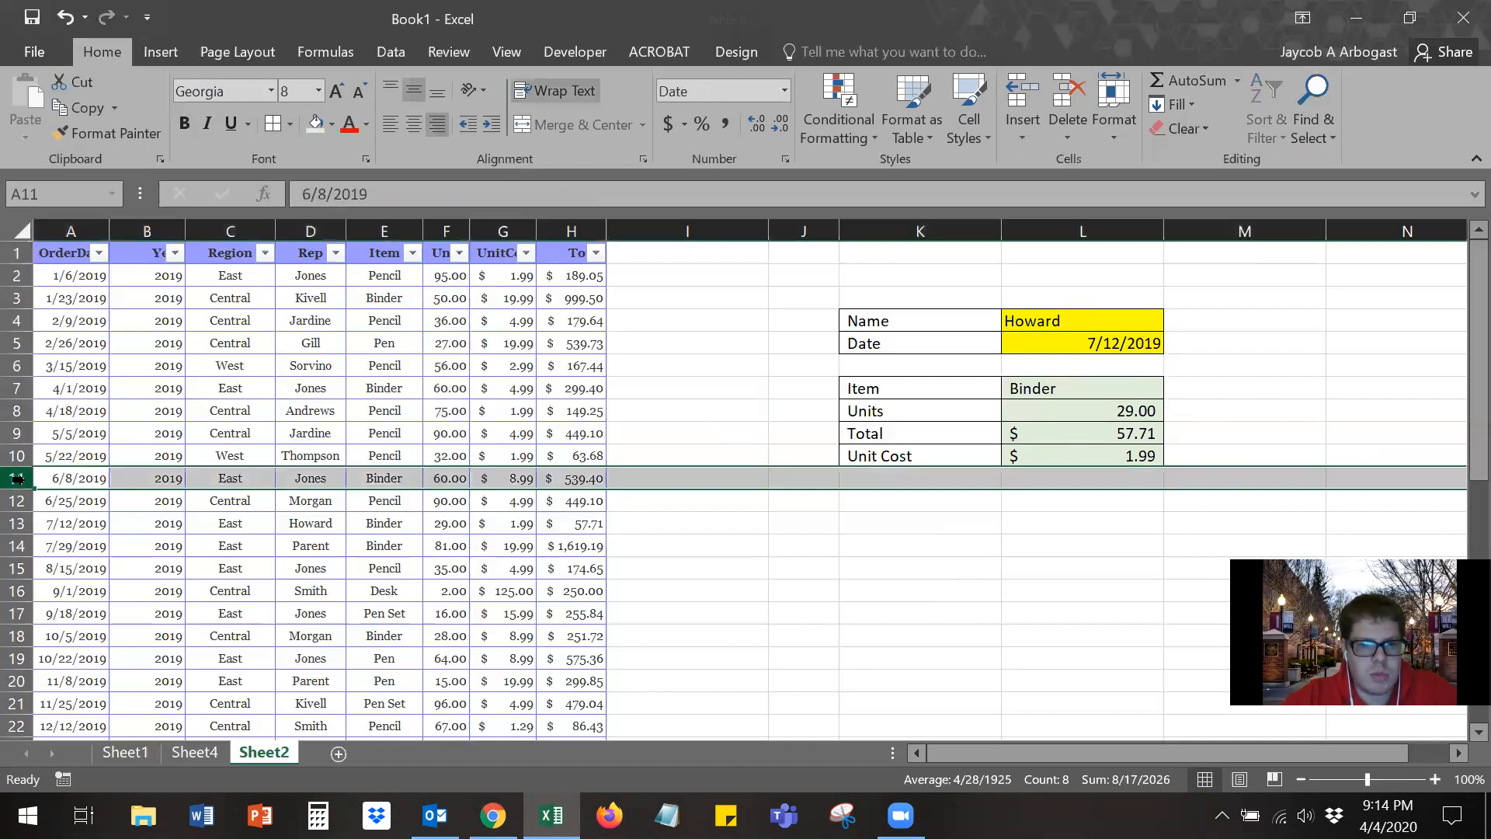
left_click_drag(21, 509, 17, 502)
left_click(15, 501)
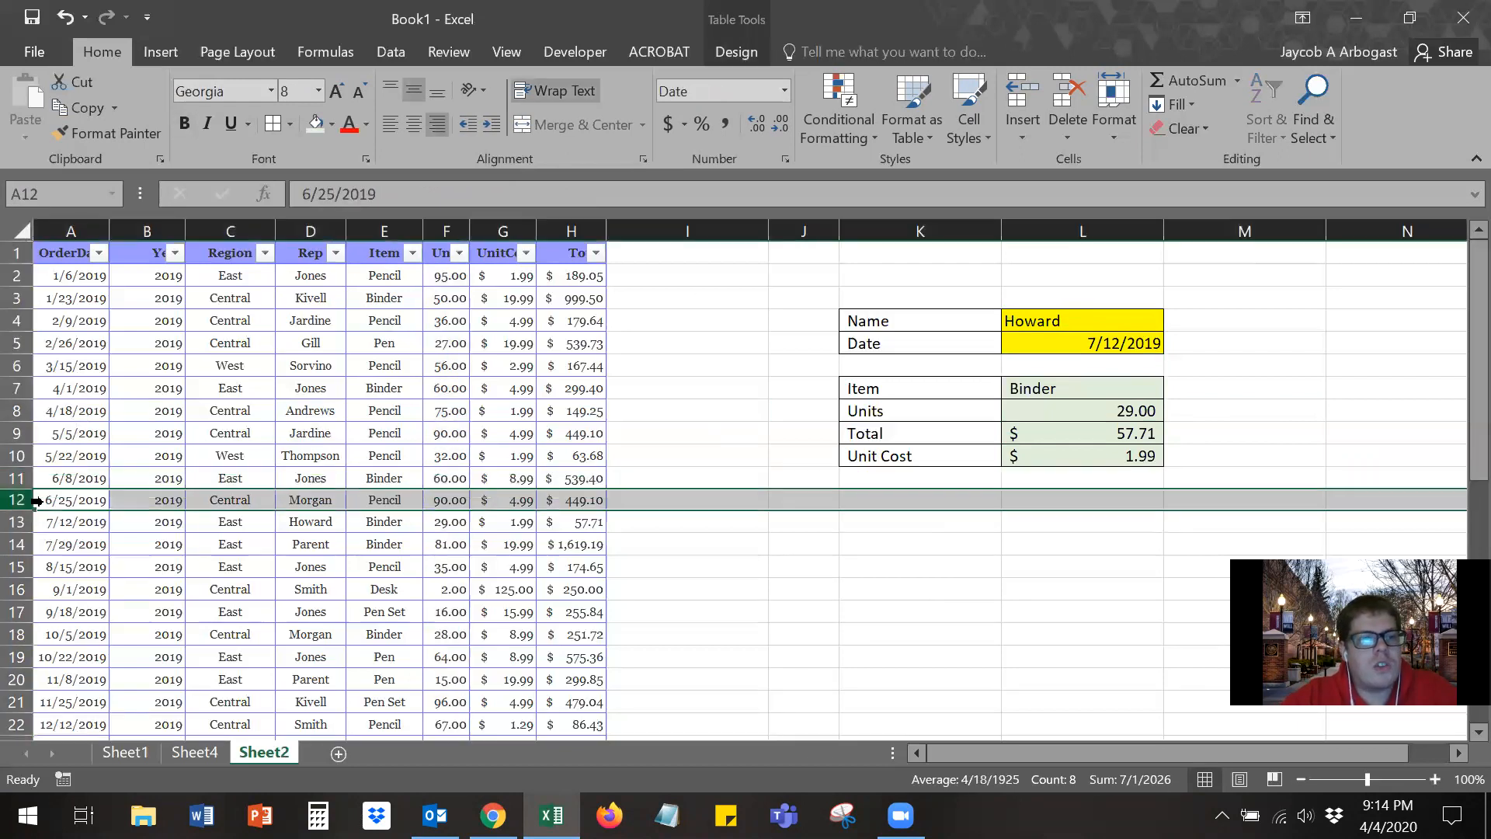
left_click(563, 499)
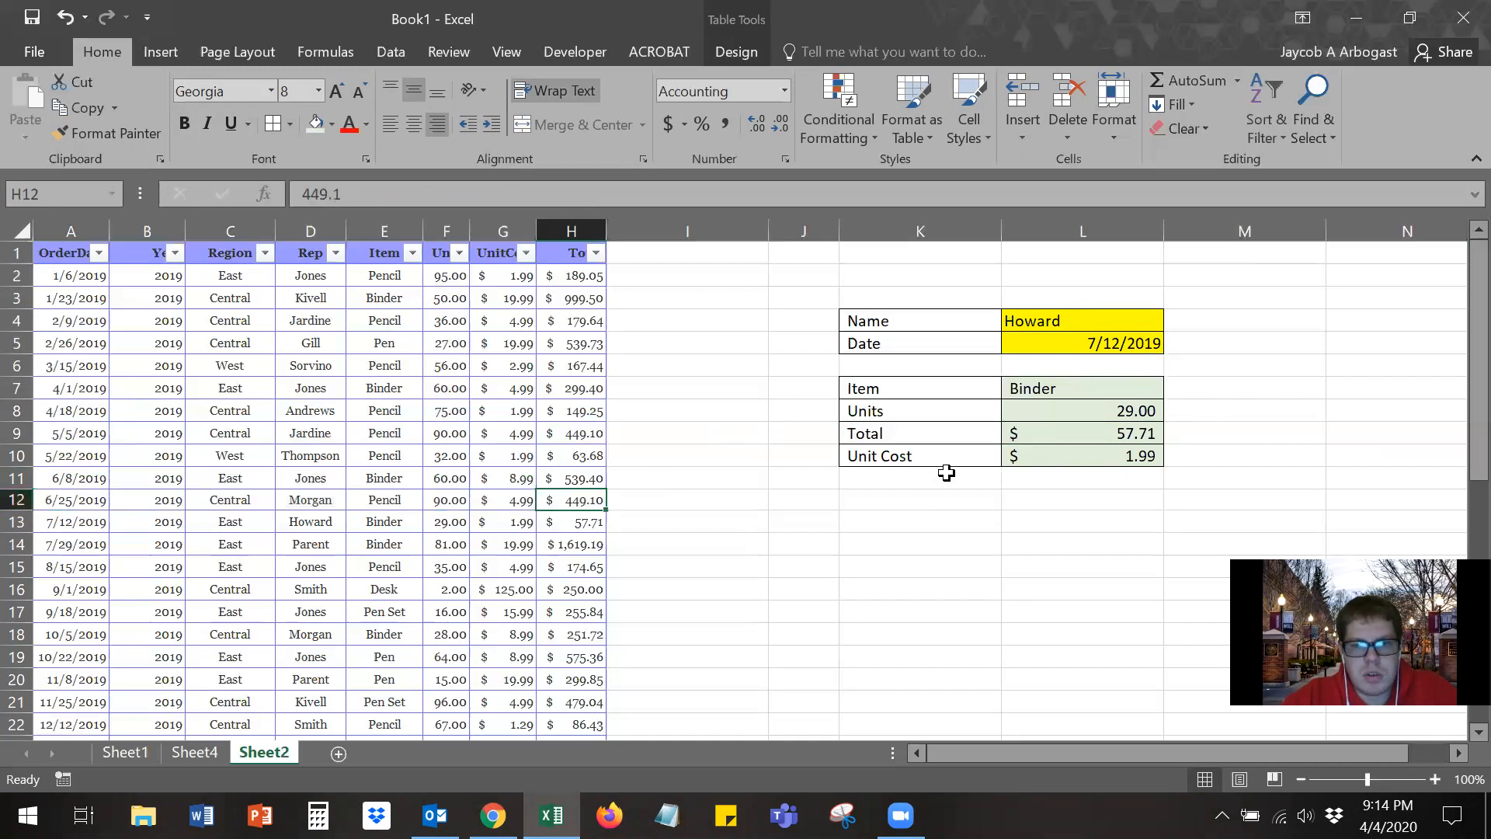
left_click(1033, 408)
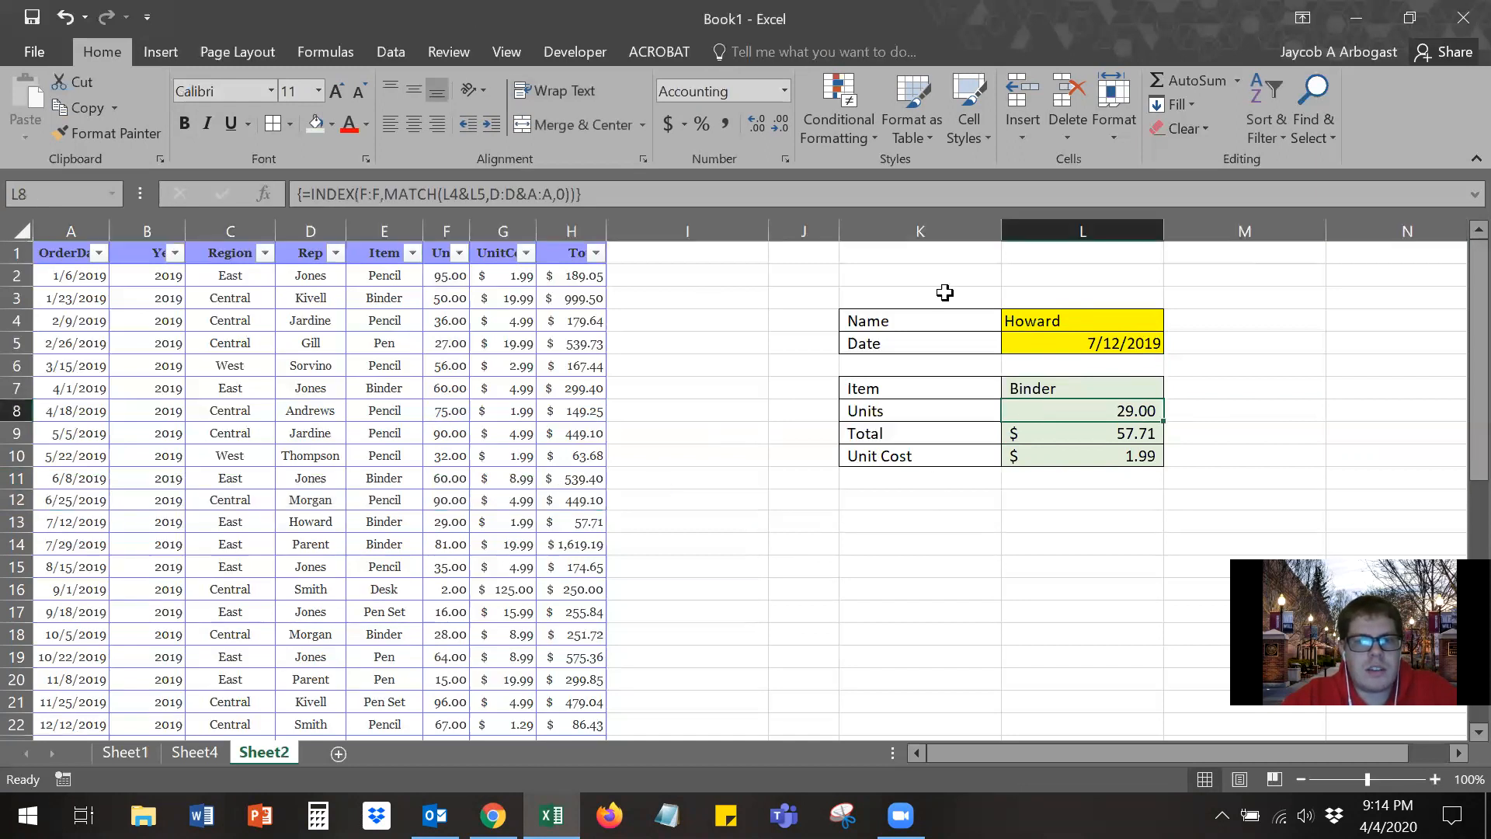
key("F2")
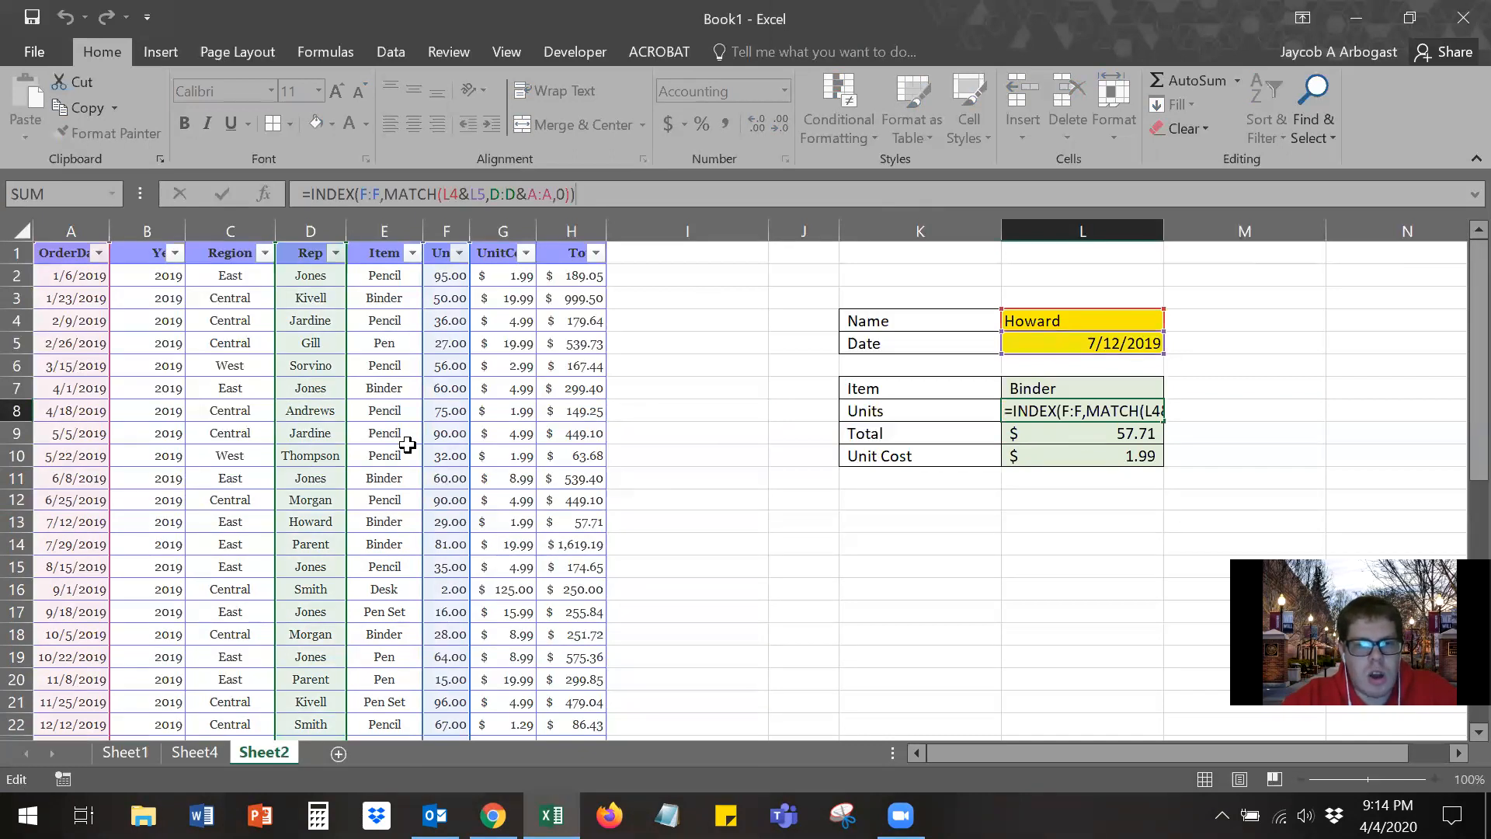
key("ctrl+shift+Return")
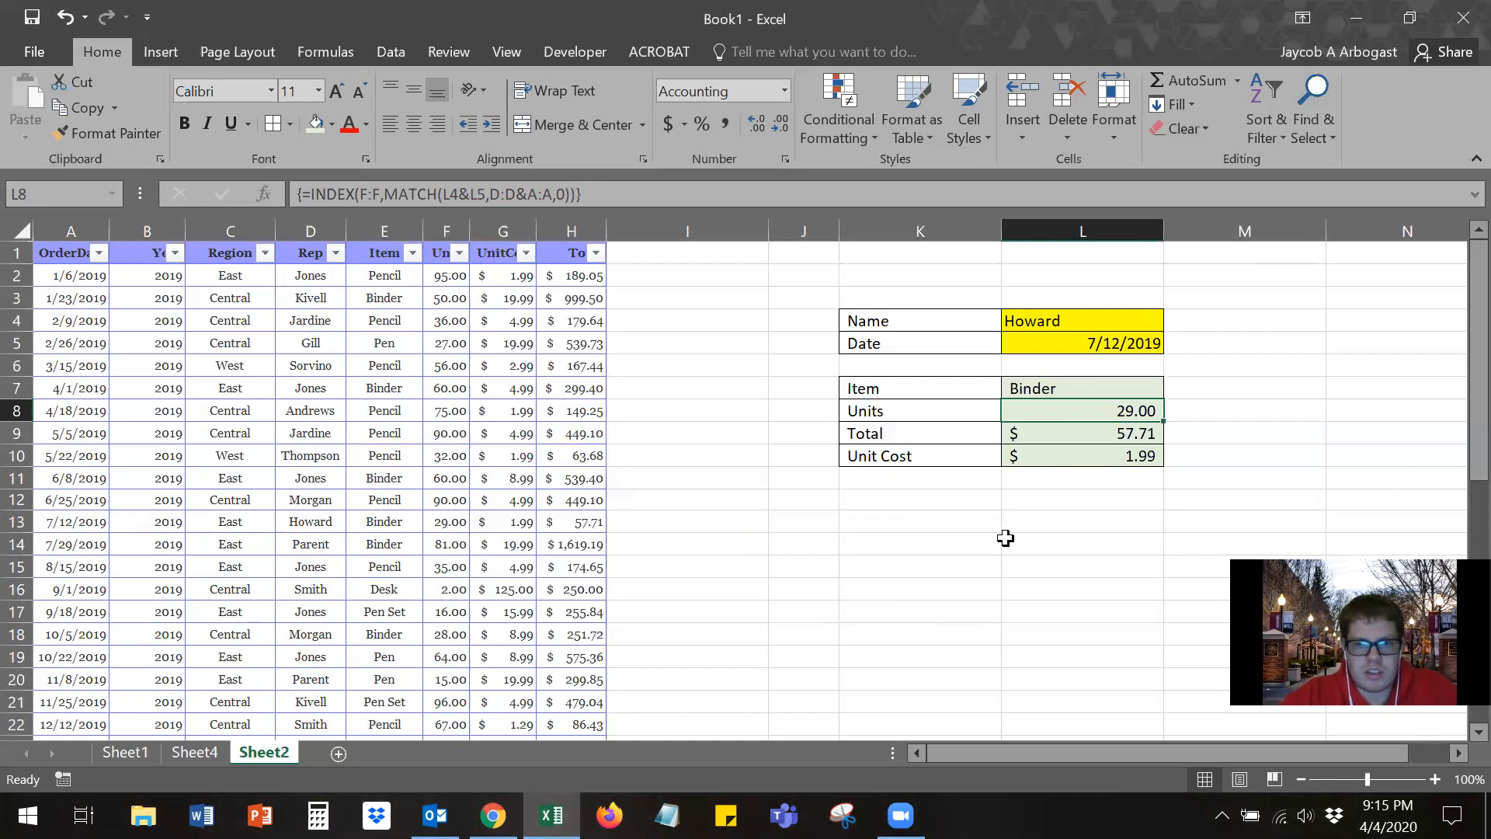
Step: Review the lookup area K4:L10, comparing the name and date inputs with the result cells
left_click_drag(1051, 321, 969, 456)
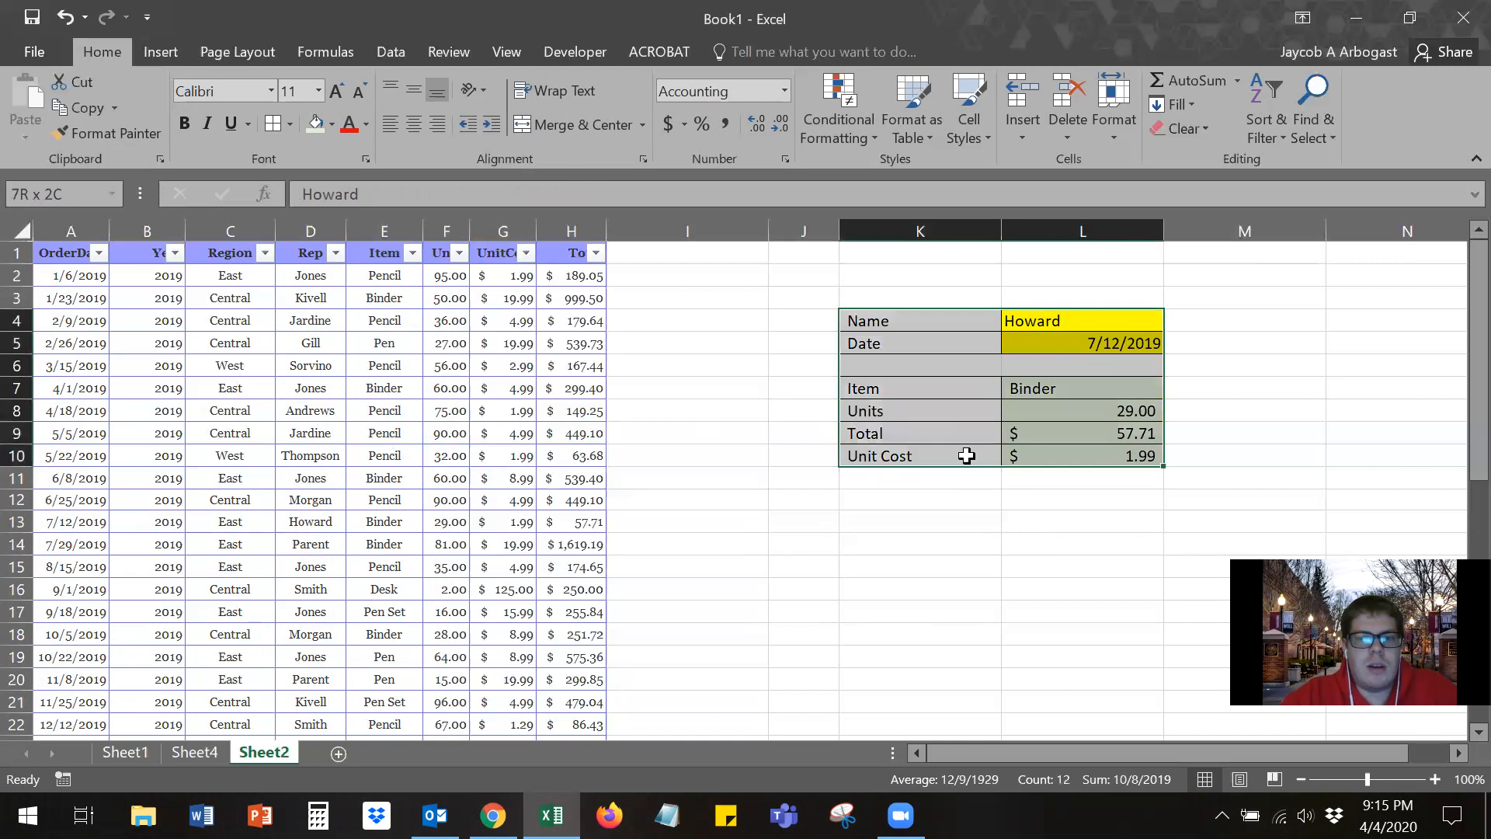
left_click(1044, 477)
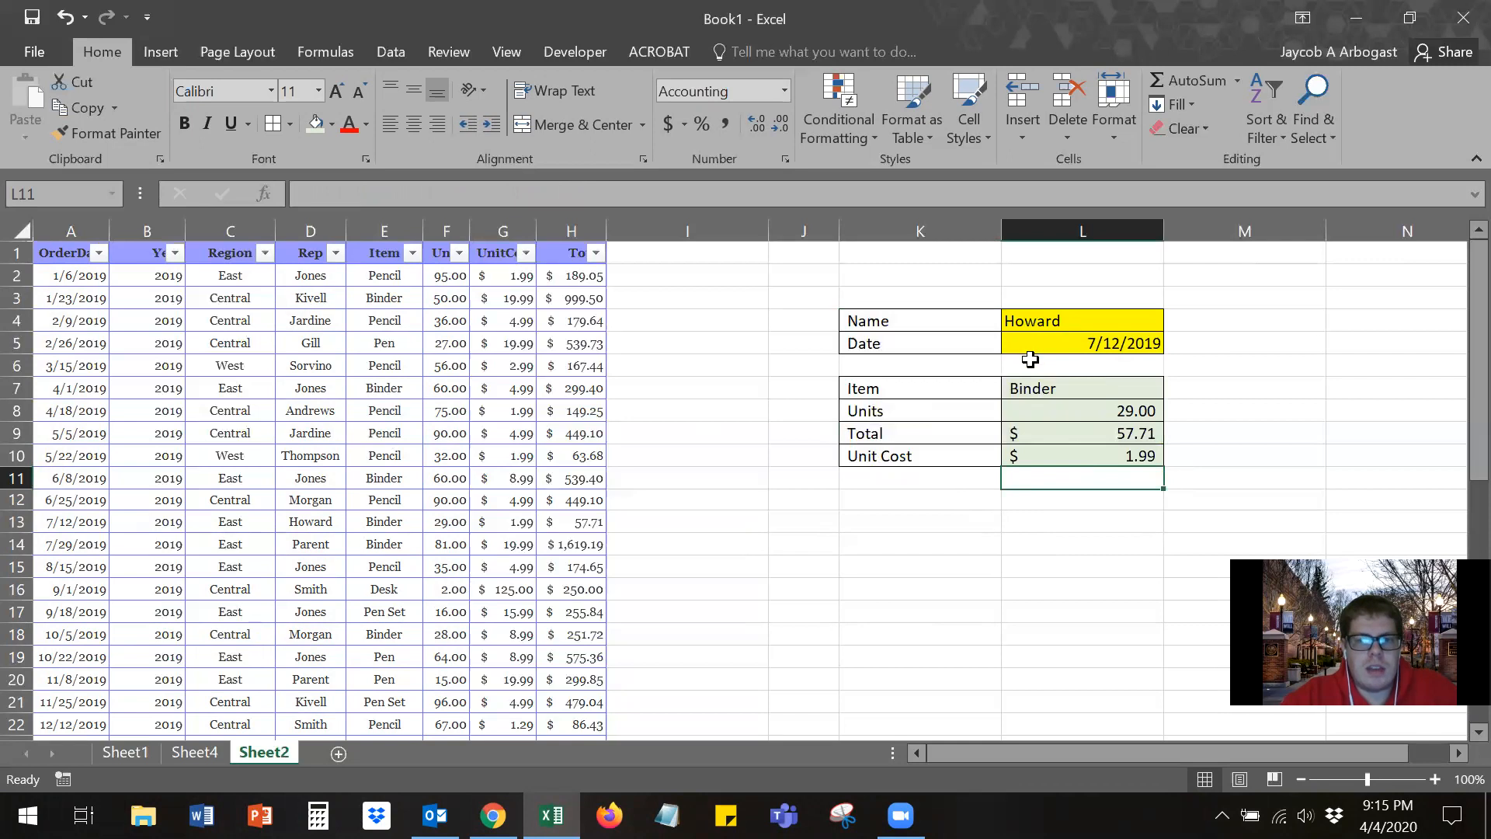
left_click_drag(1030, 400, 1041, 482)
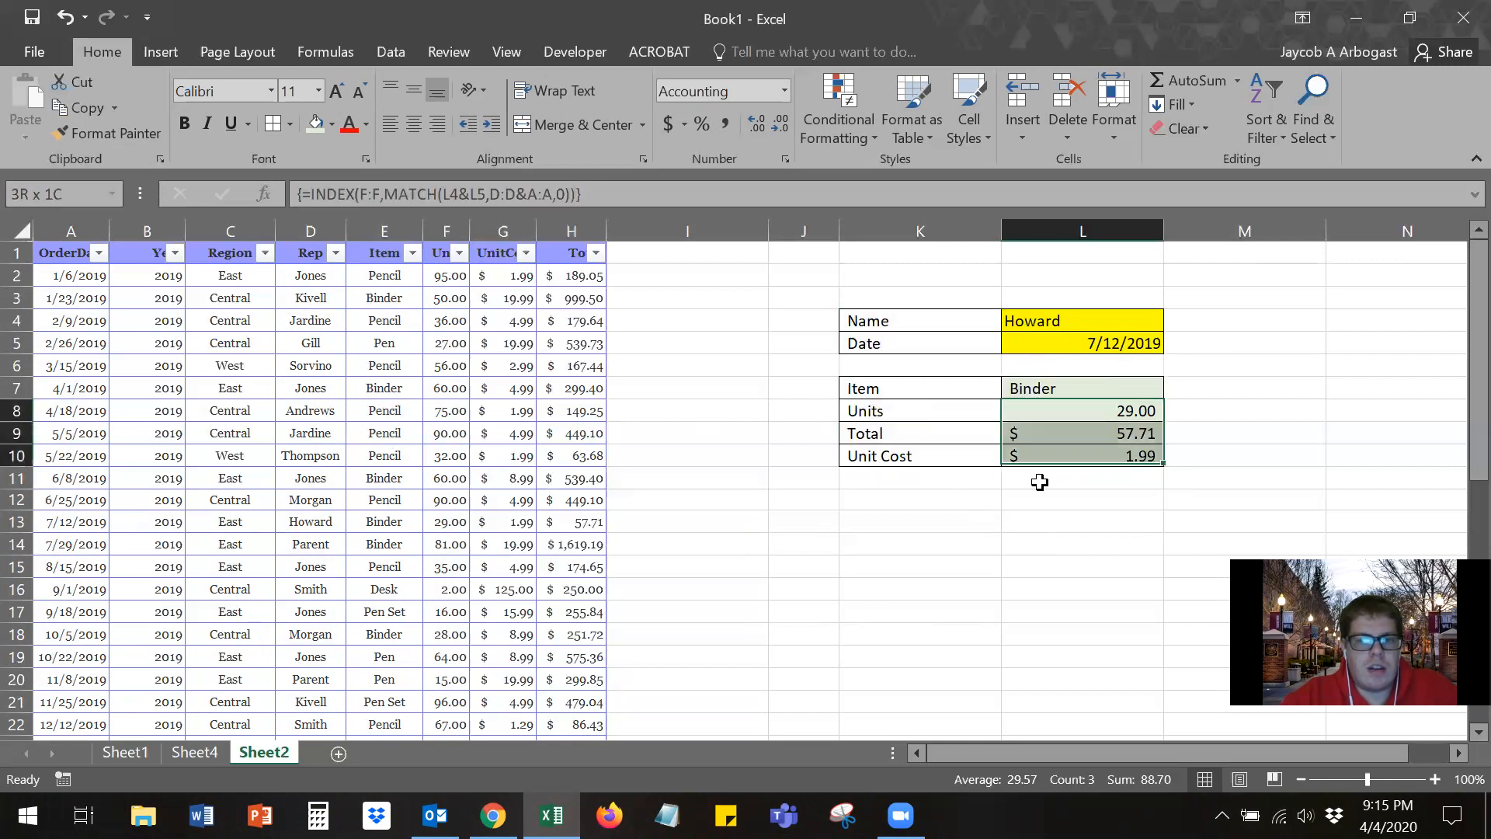
left_click(1048, 412)
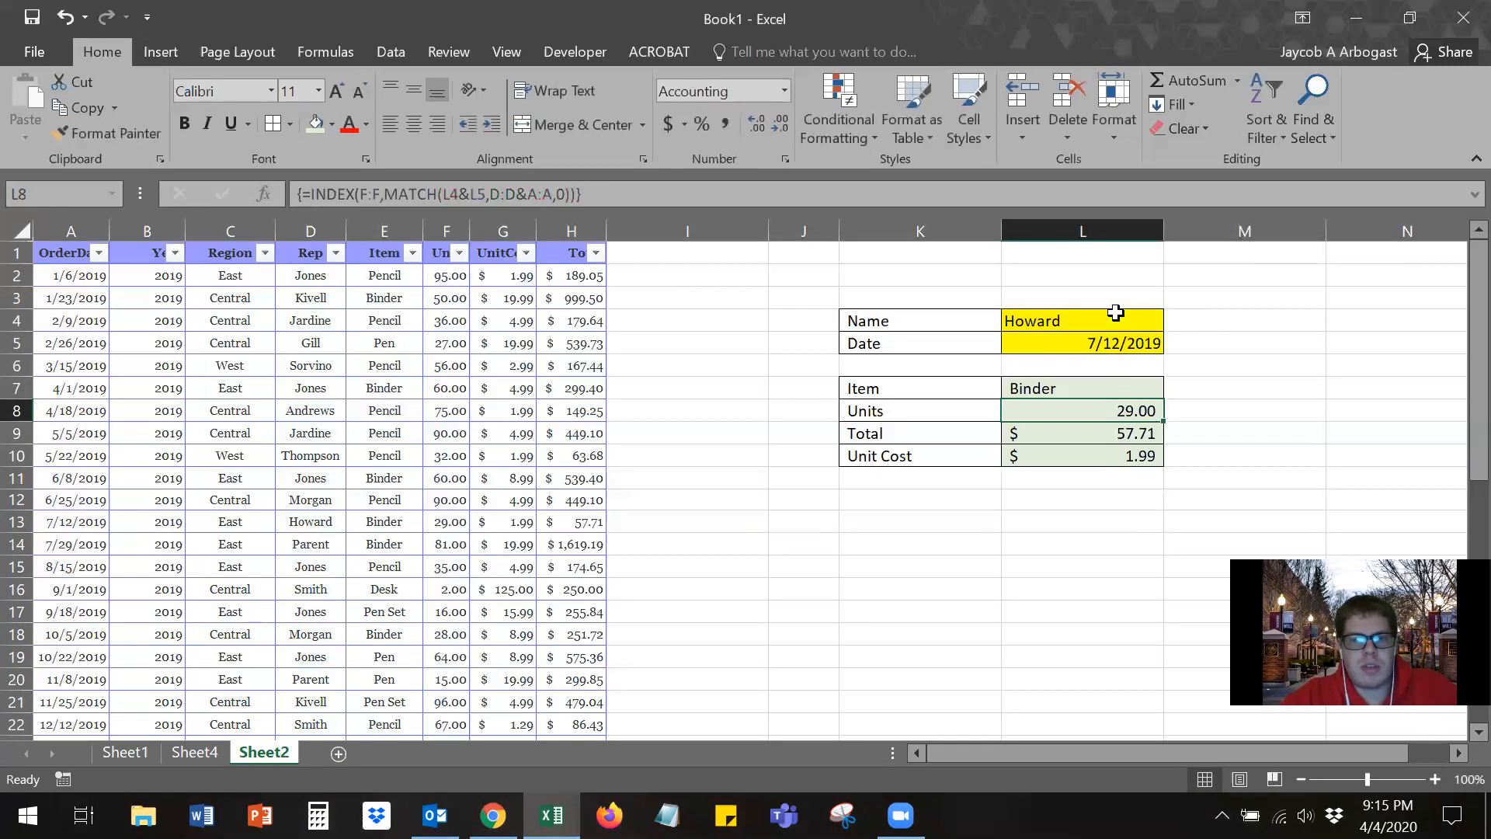
left_click(1078, 342)
left_click(1060, 315)
left_click(1099, 346)
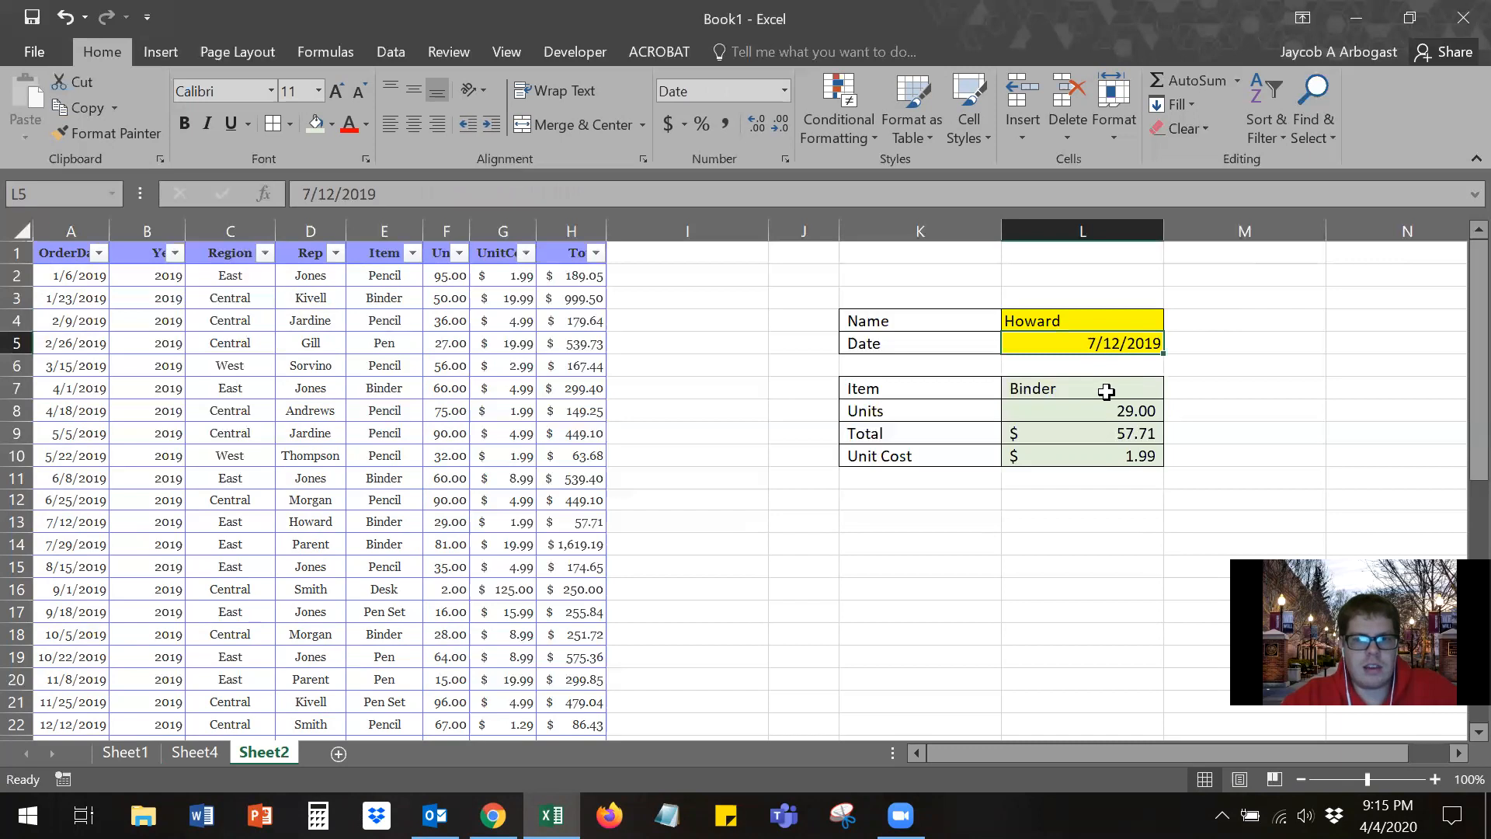
left_click_drag(1082, 393, 1077, 446)
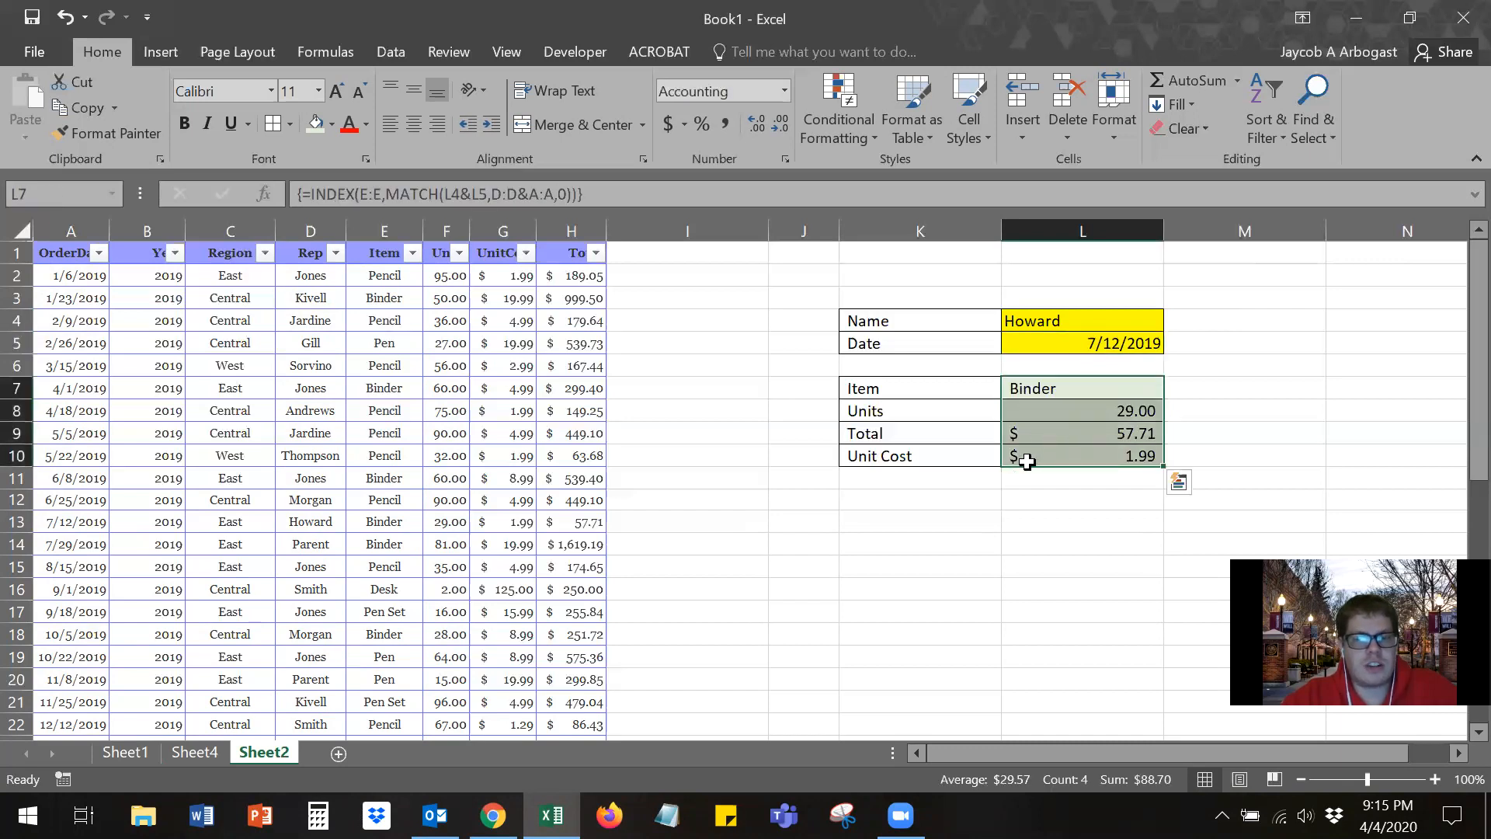
Step: Extend the data table with a new Customer column headed in I1
left_click(631, 253)
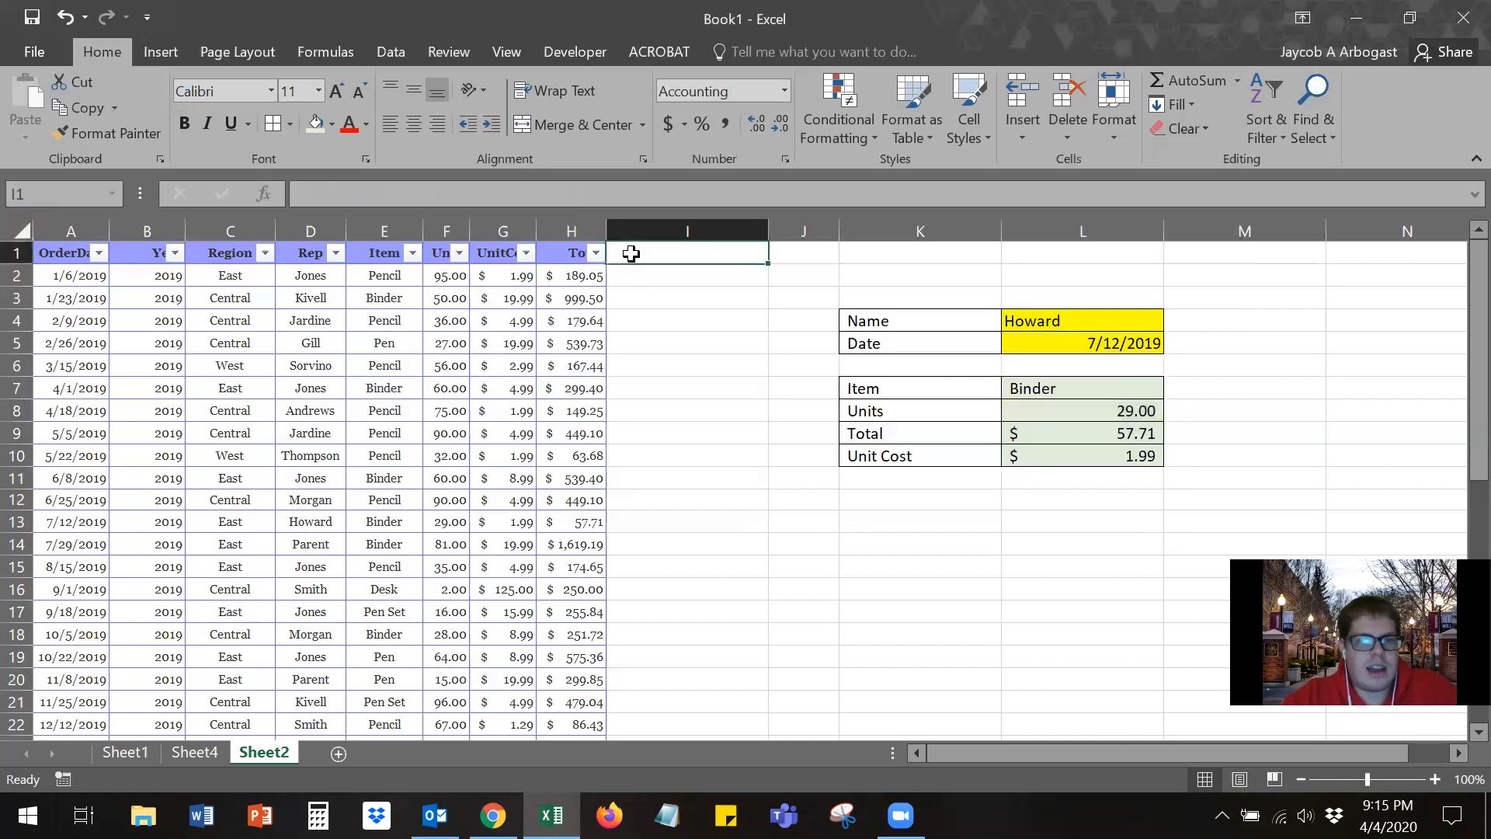
type("Customer")
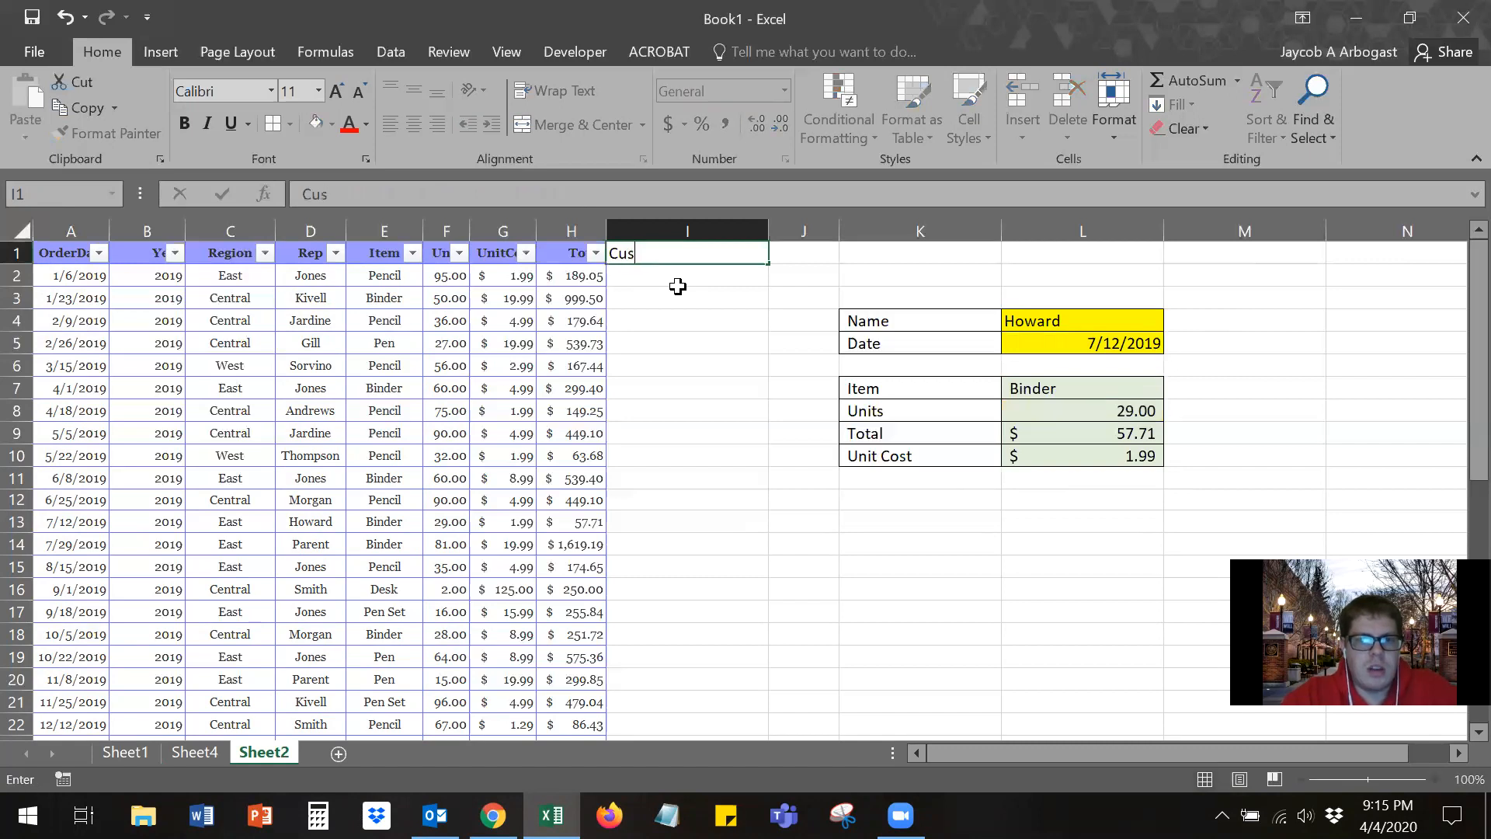
key("Return")
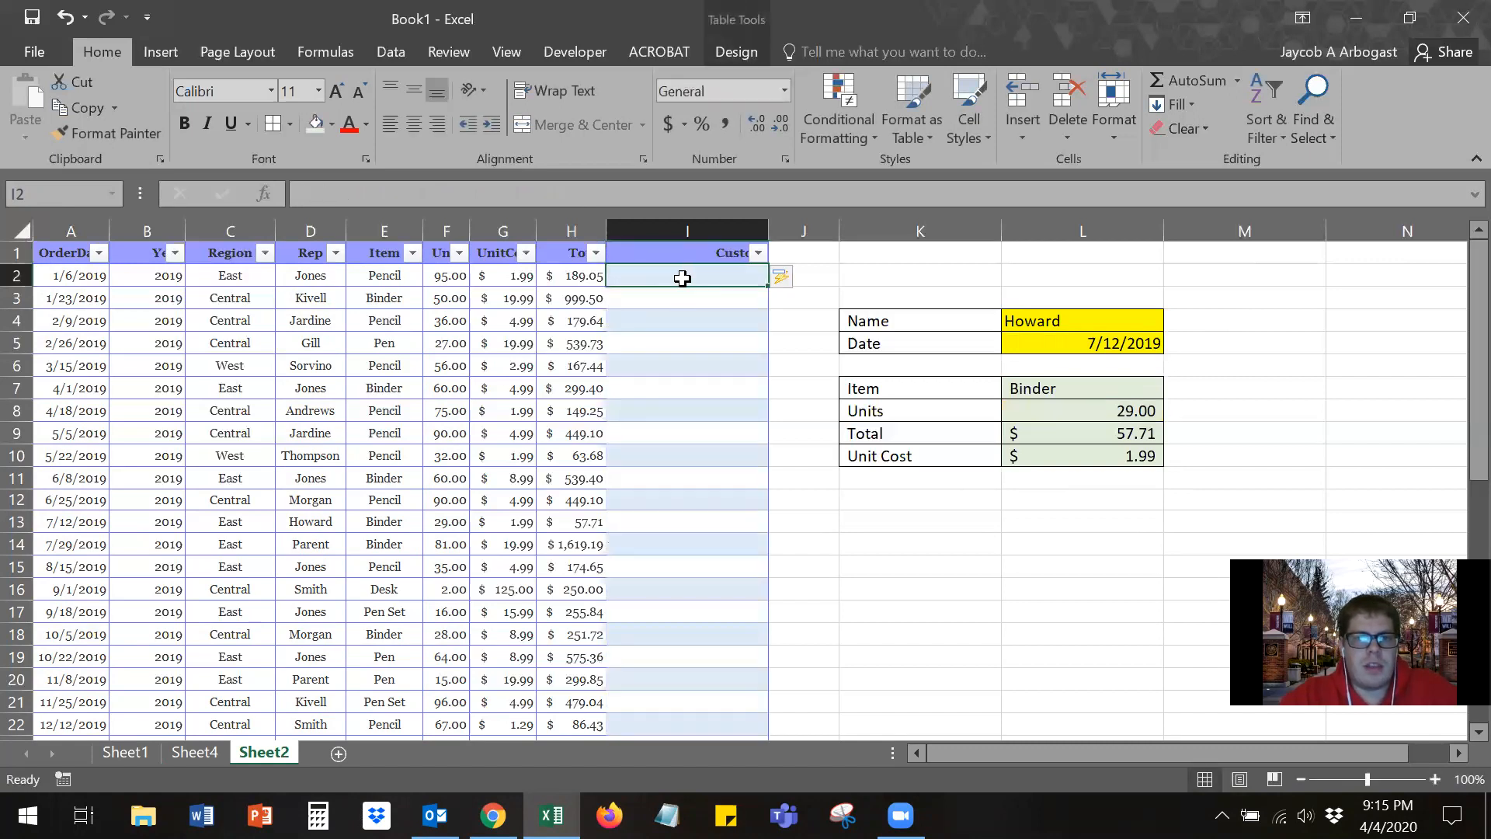
Step: Review the name and date criteria in L4:L5 and the result cells together with the empty row 11 below
left_click(1075, 319)
left_click(1093, 348)
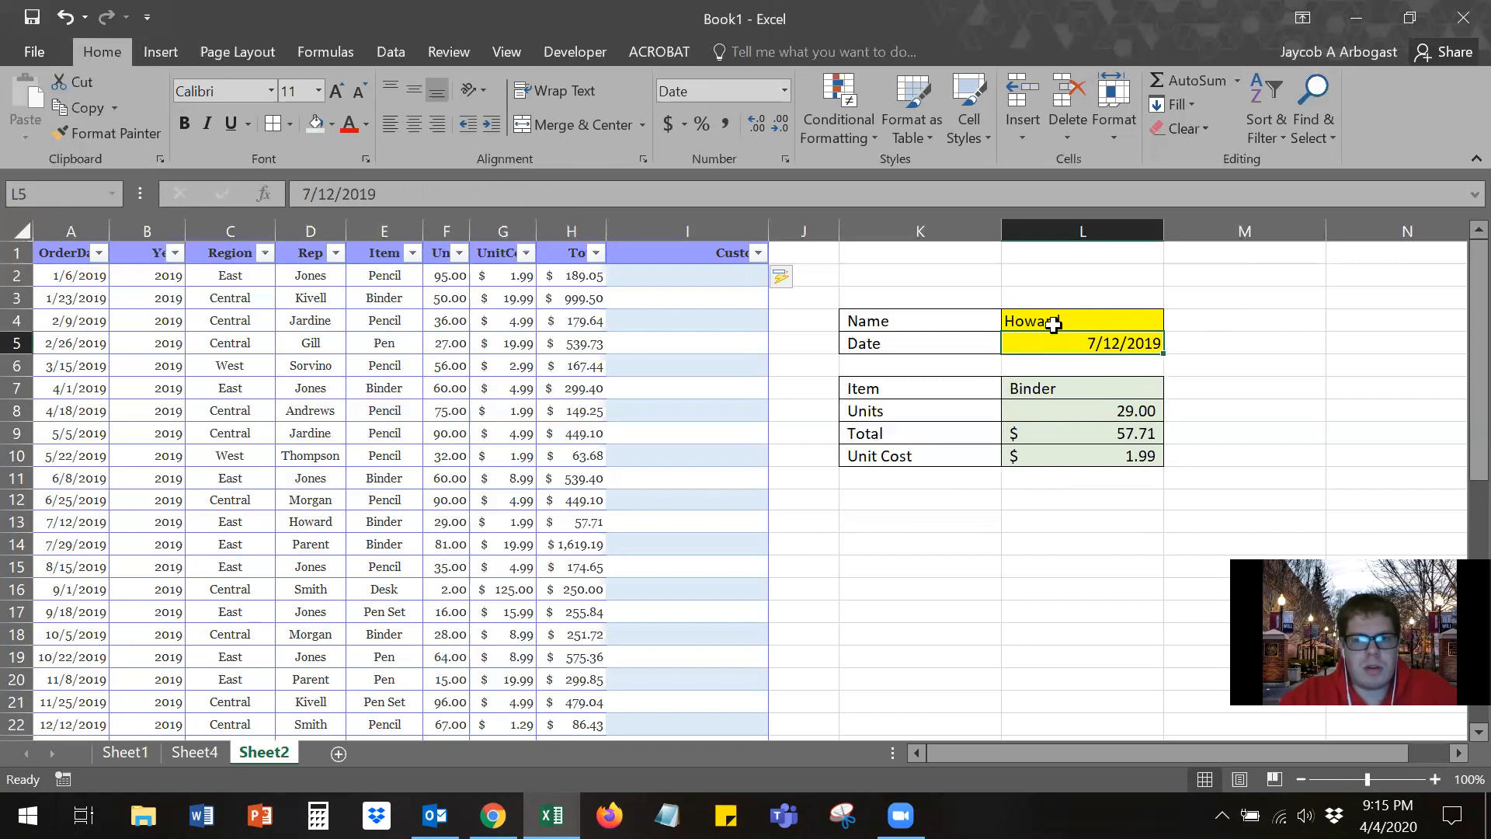
left_click(1050, 322)
left_click(1049, 343)
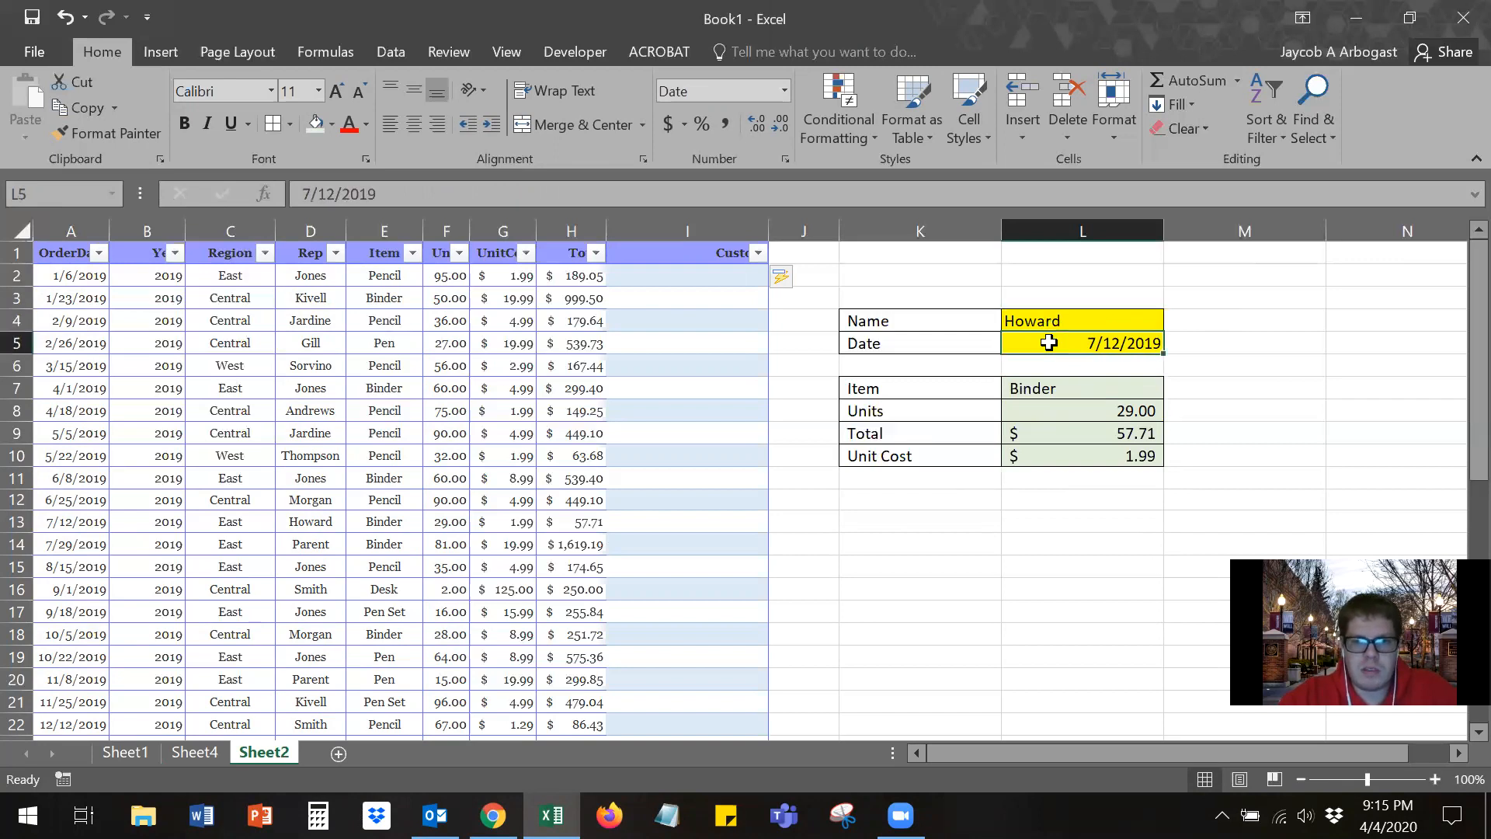
left_click_drag(1058, 391, 1061, 458)
left_click_drag(965, 480, 1063, 483)
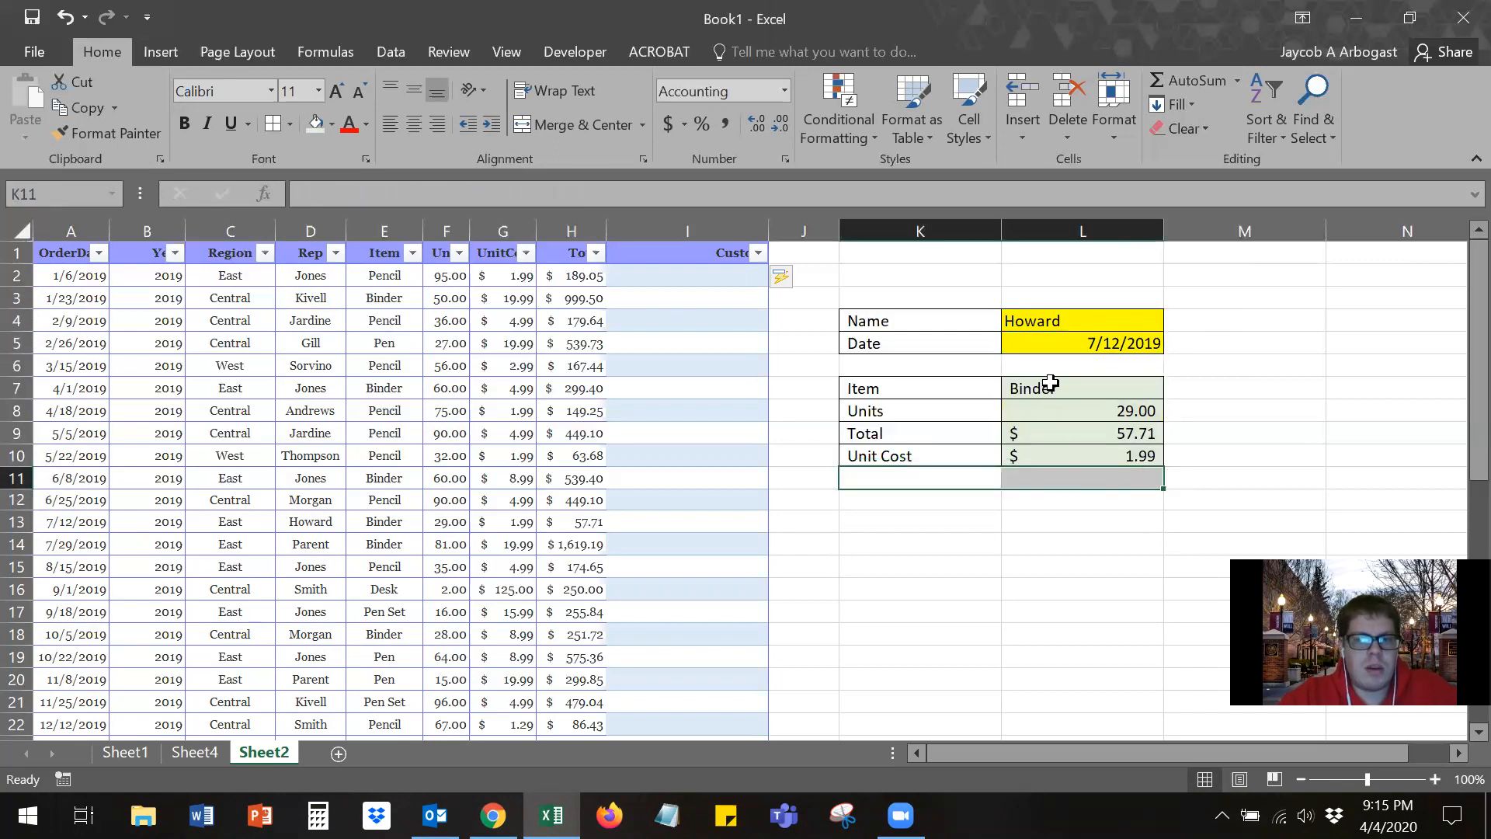
left_click_drag(1051, 383, 1043, 456)
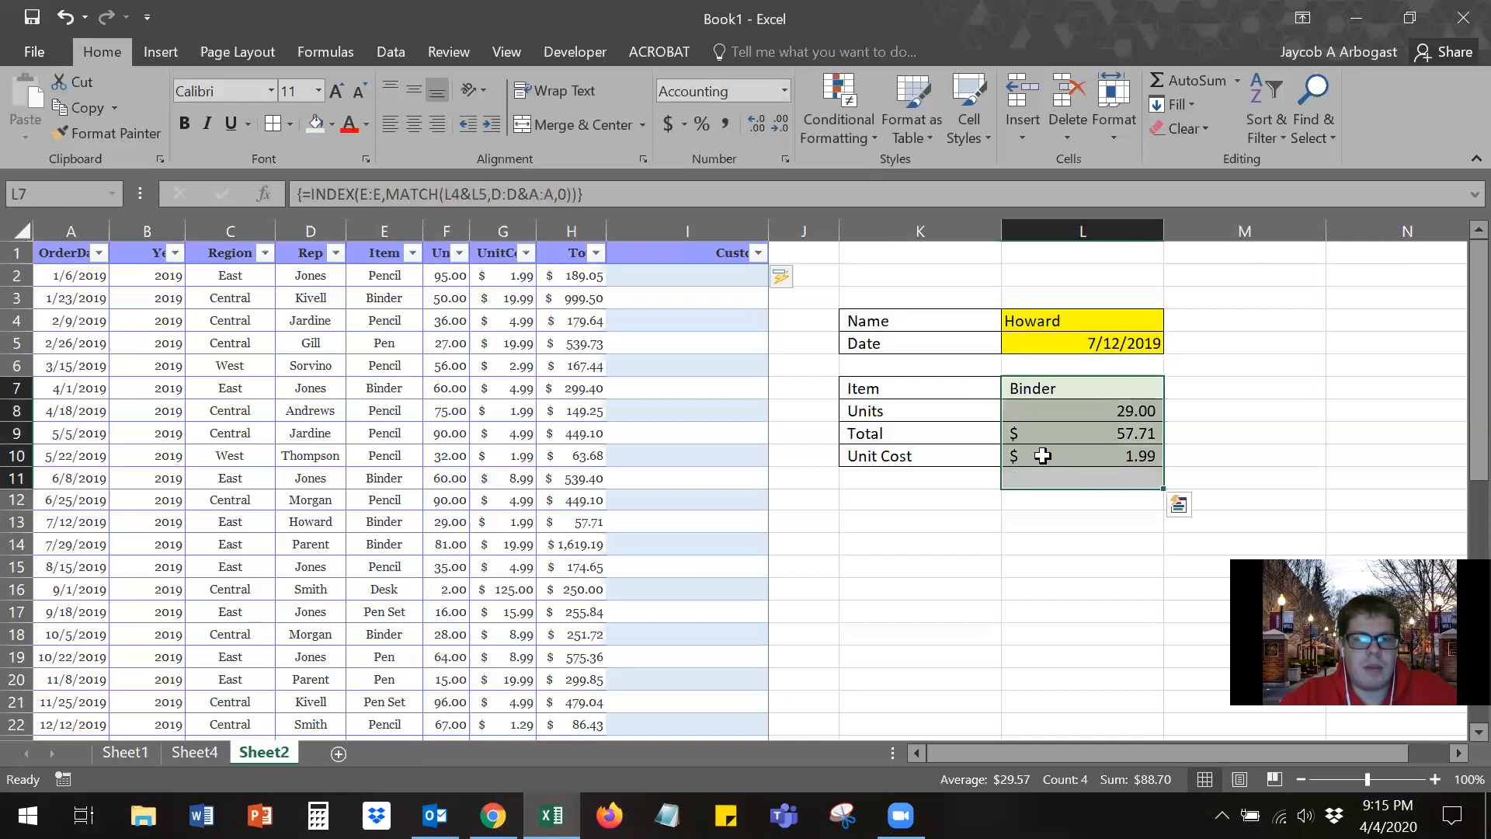
Step: Undo the addition of the Customer column to the data table
key("ctrl+z")
key("ctrl+z")
key("ctrl+z")
left_click(788, 345)
left_click(968, 503)
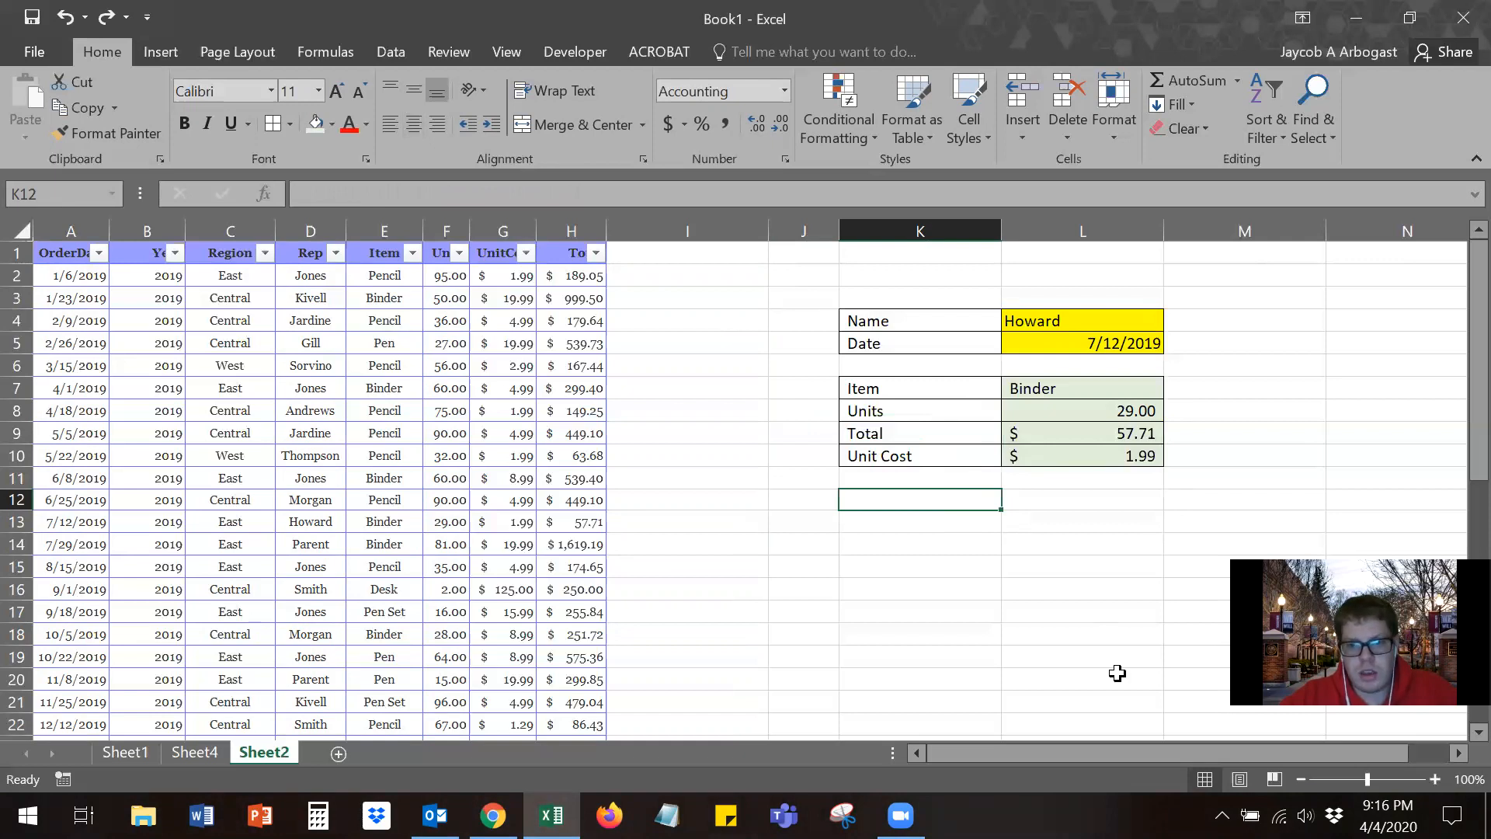
left_click(990, 642)
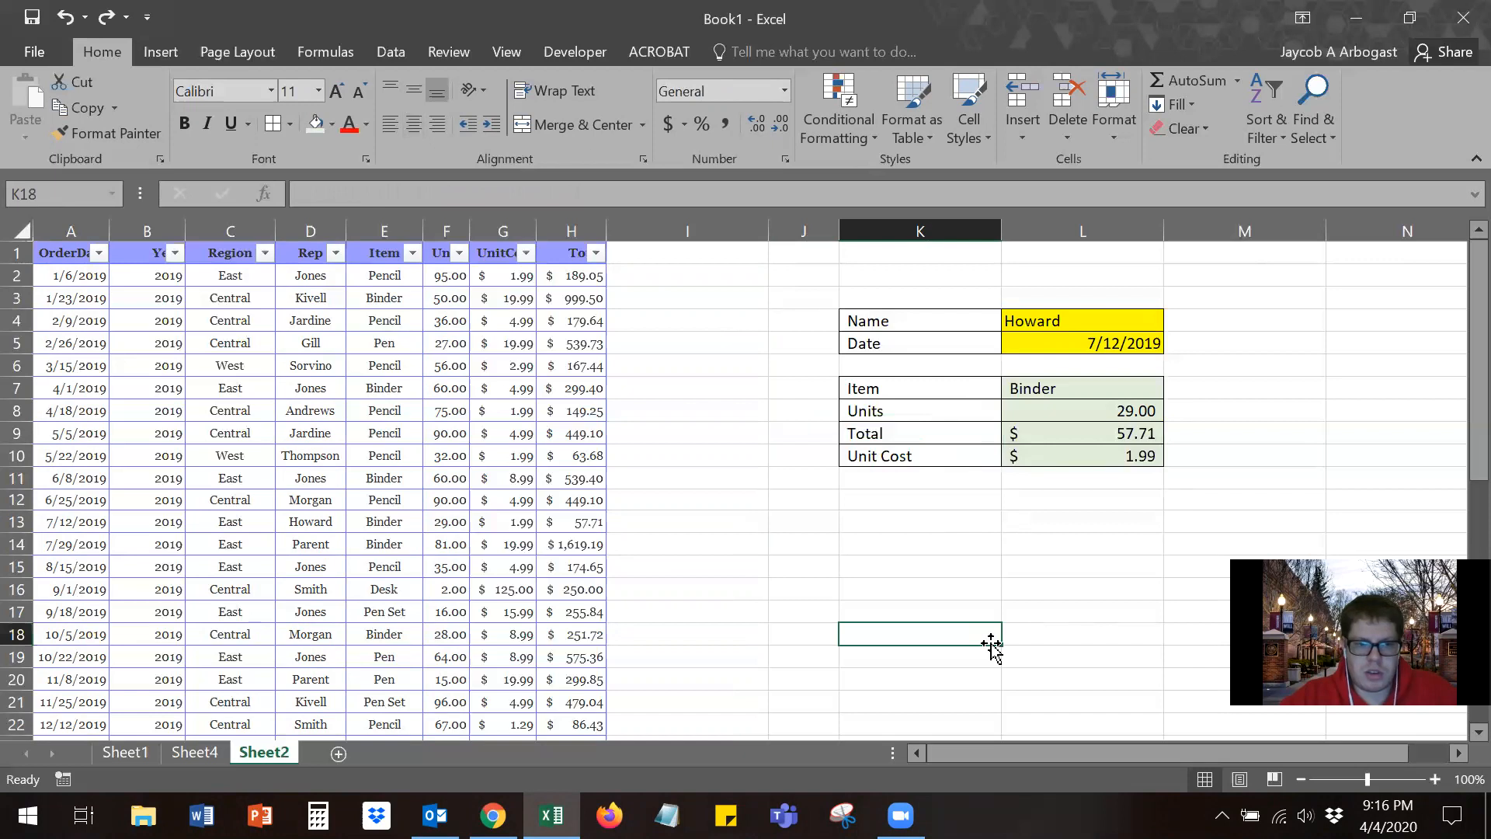